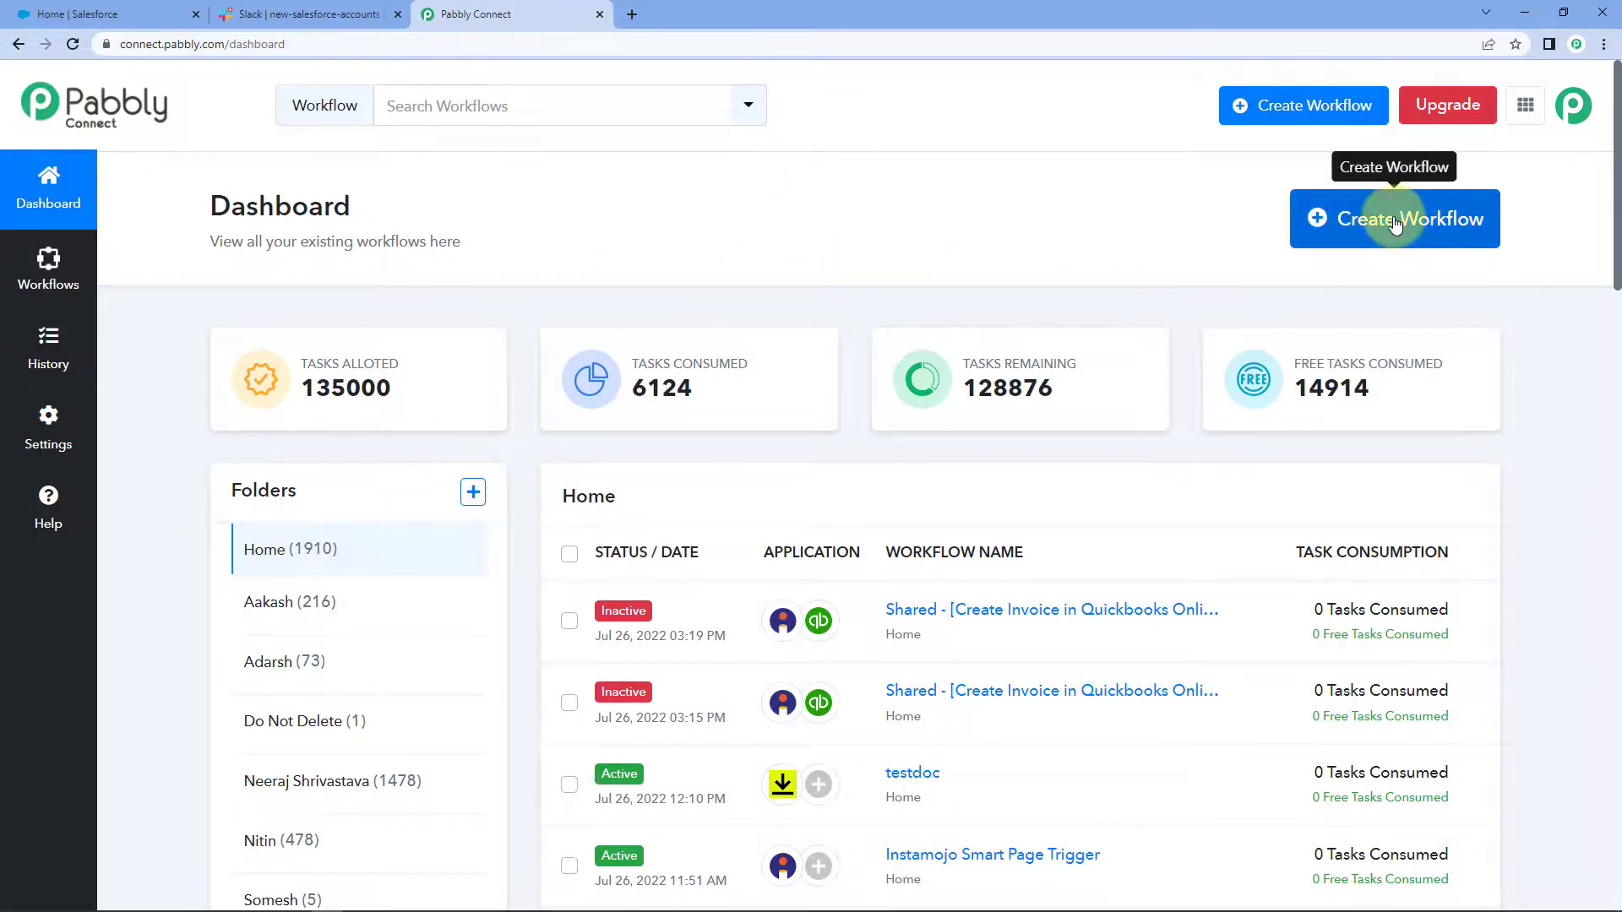
Step: Create a new workflow named "Salesforce to Slack"
left_click(1408, 219)
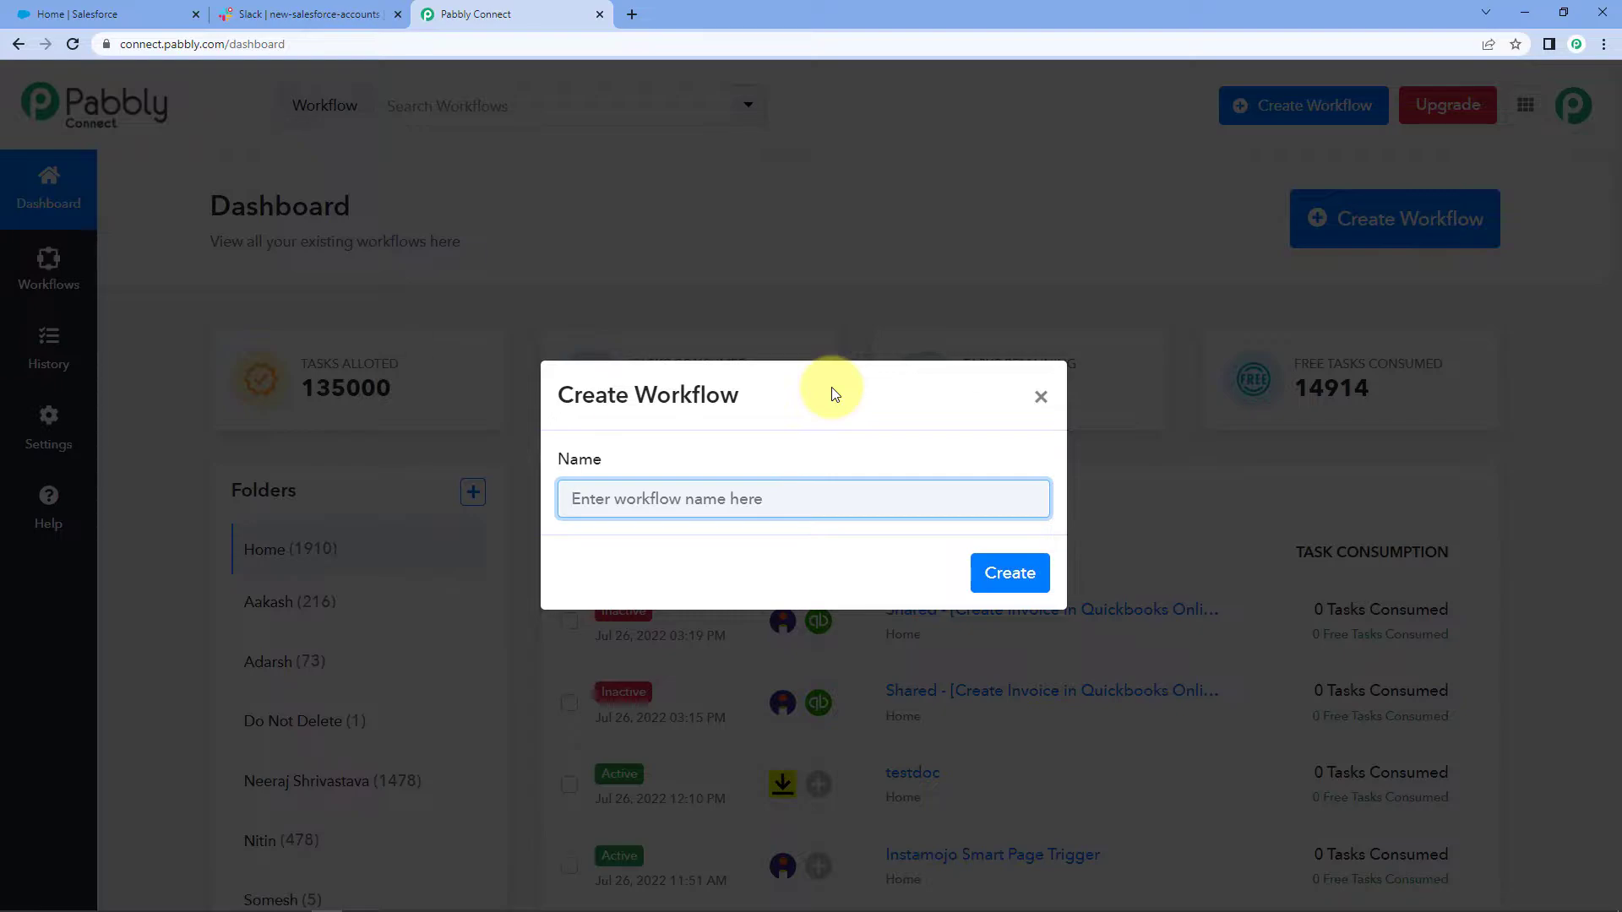
type("Sal")
type("esforce to Sal")
type("lack")
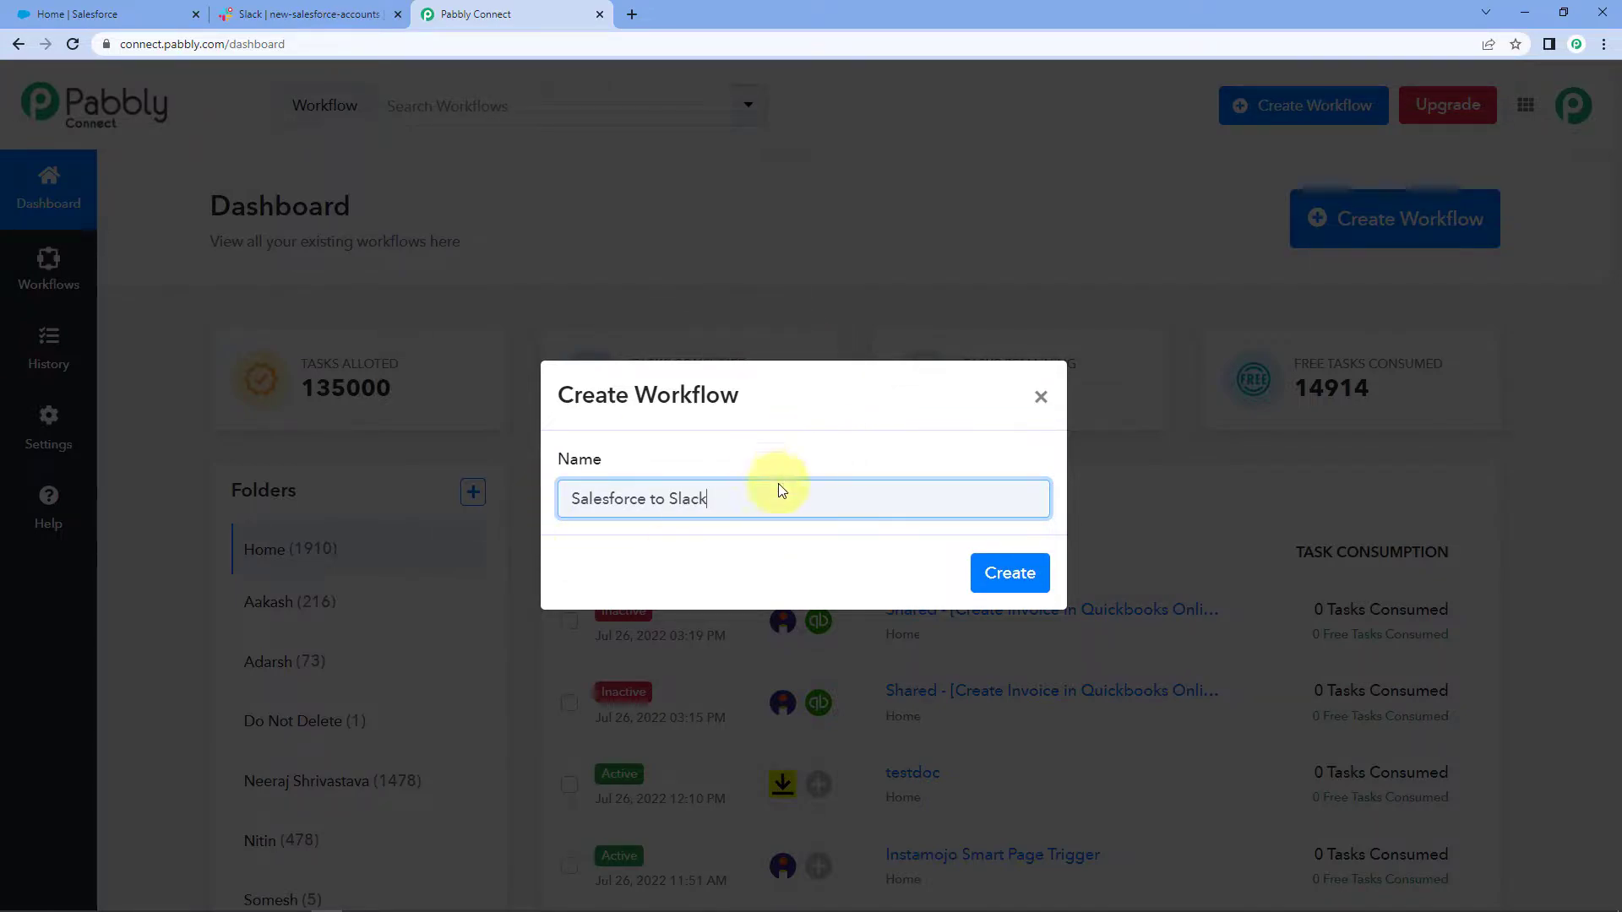
left_click(1009, 572)
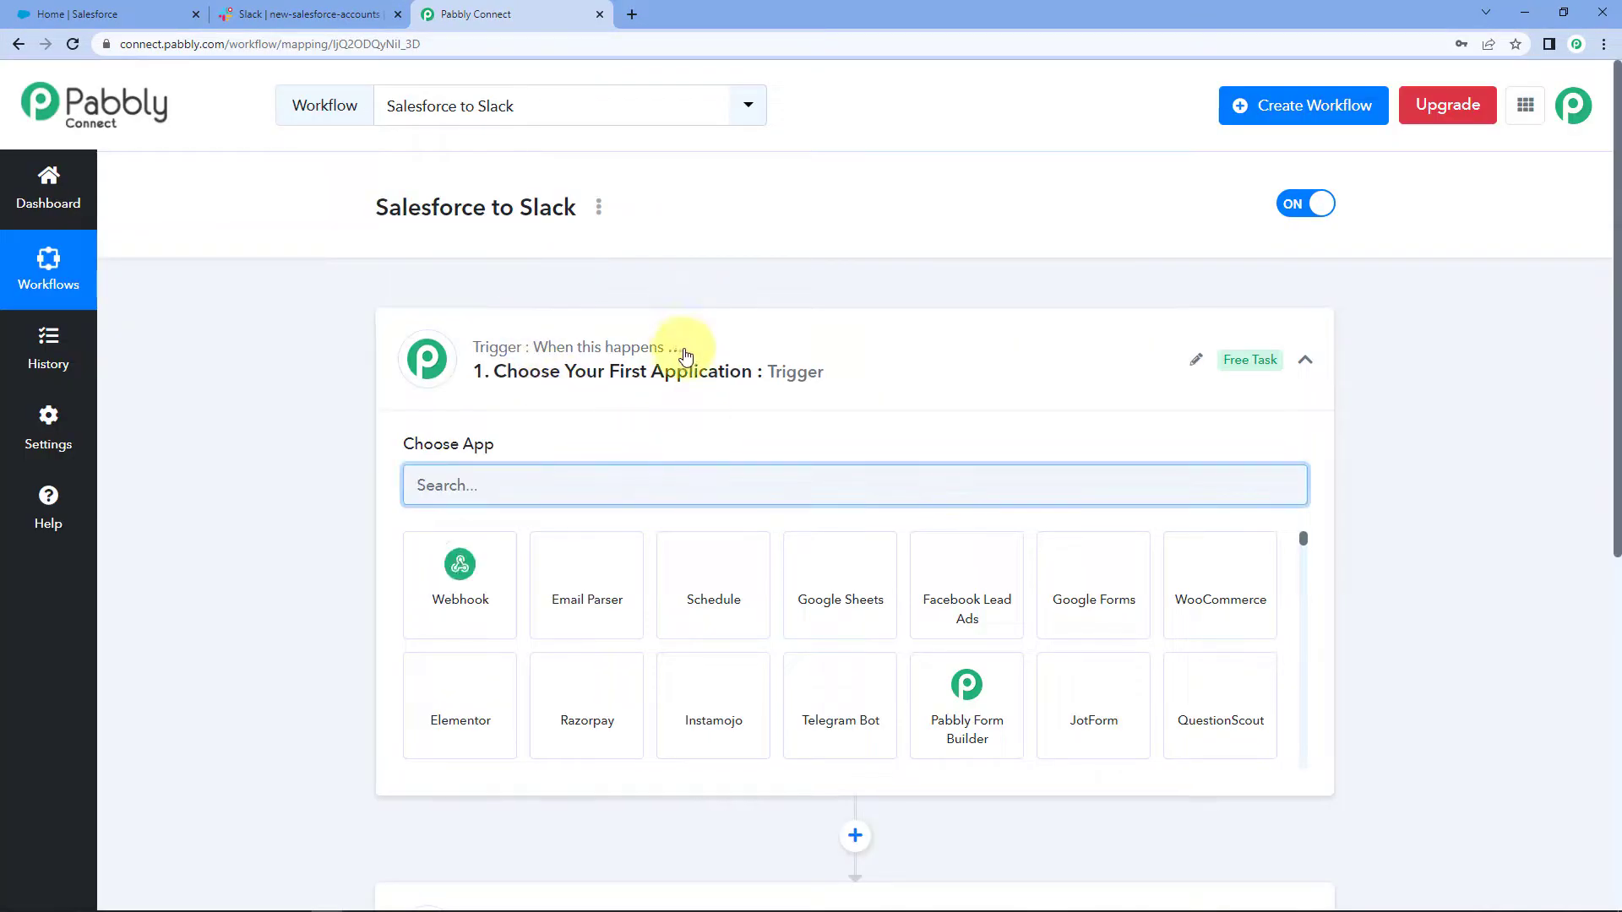
left_click(684, 355)
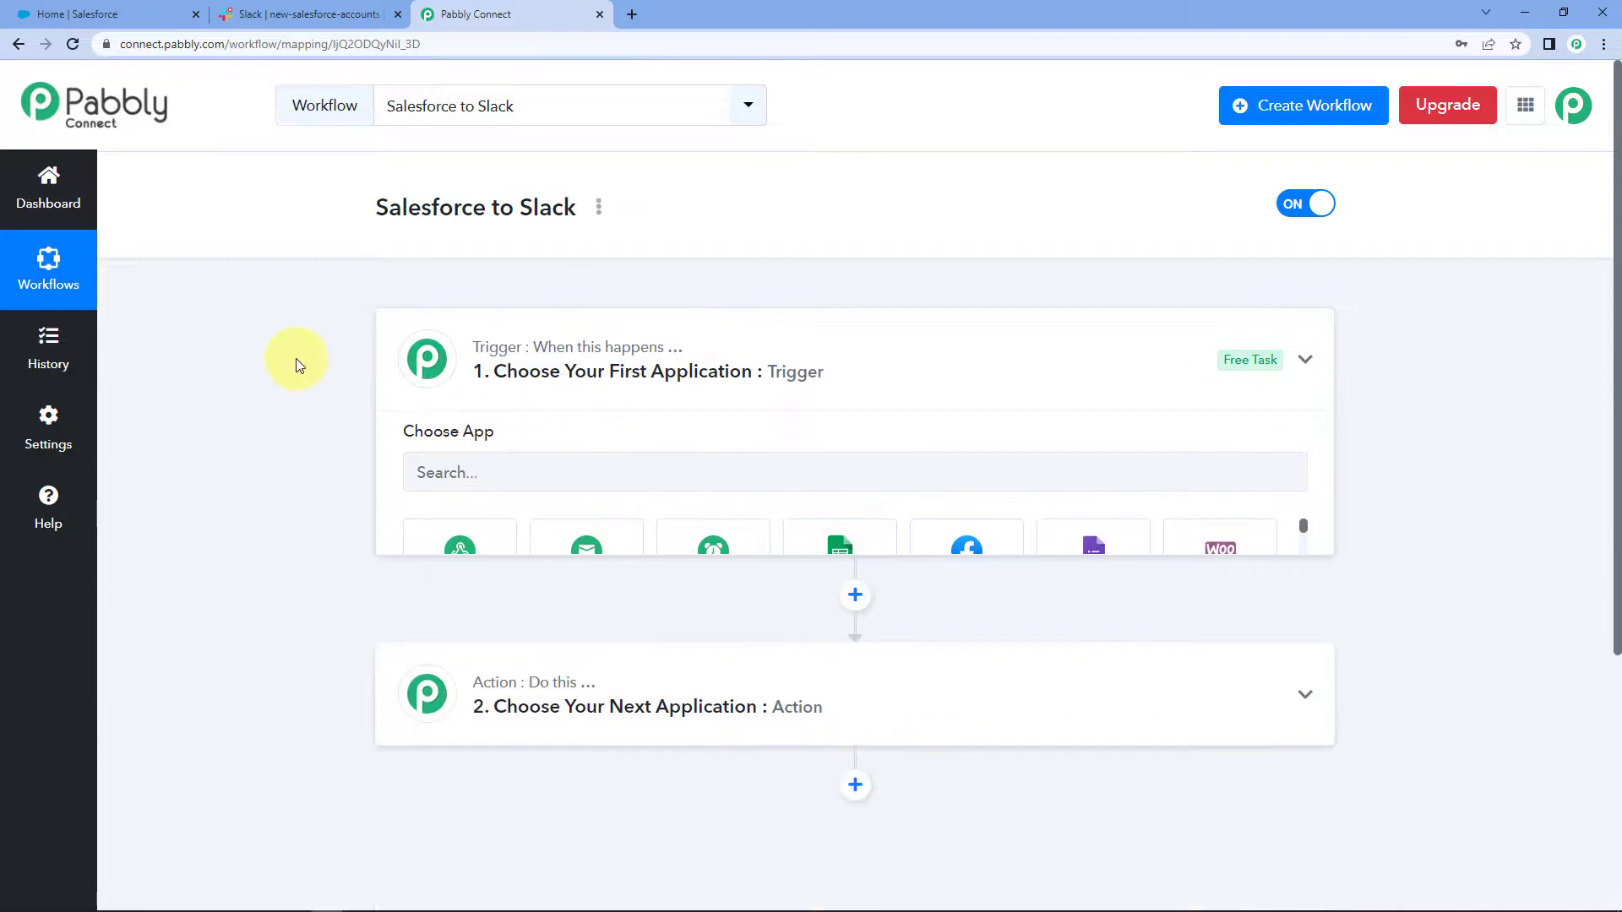
scroll(312, 332, "down", 1)
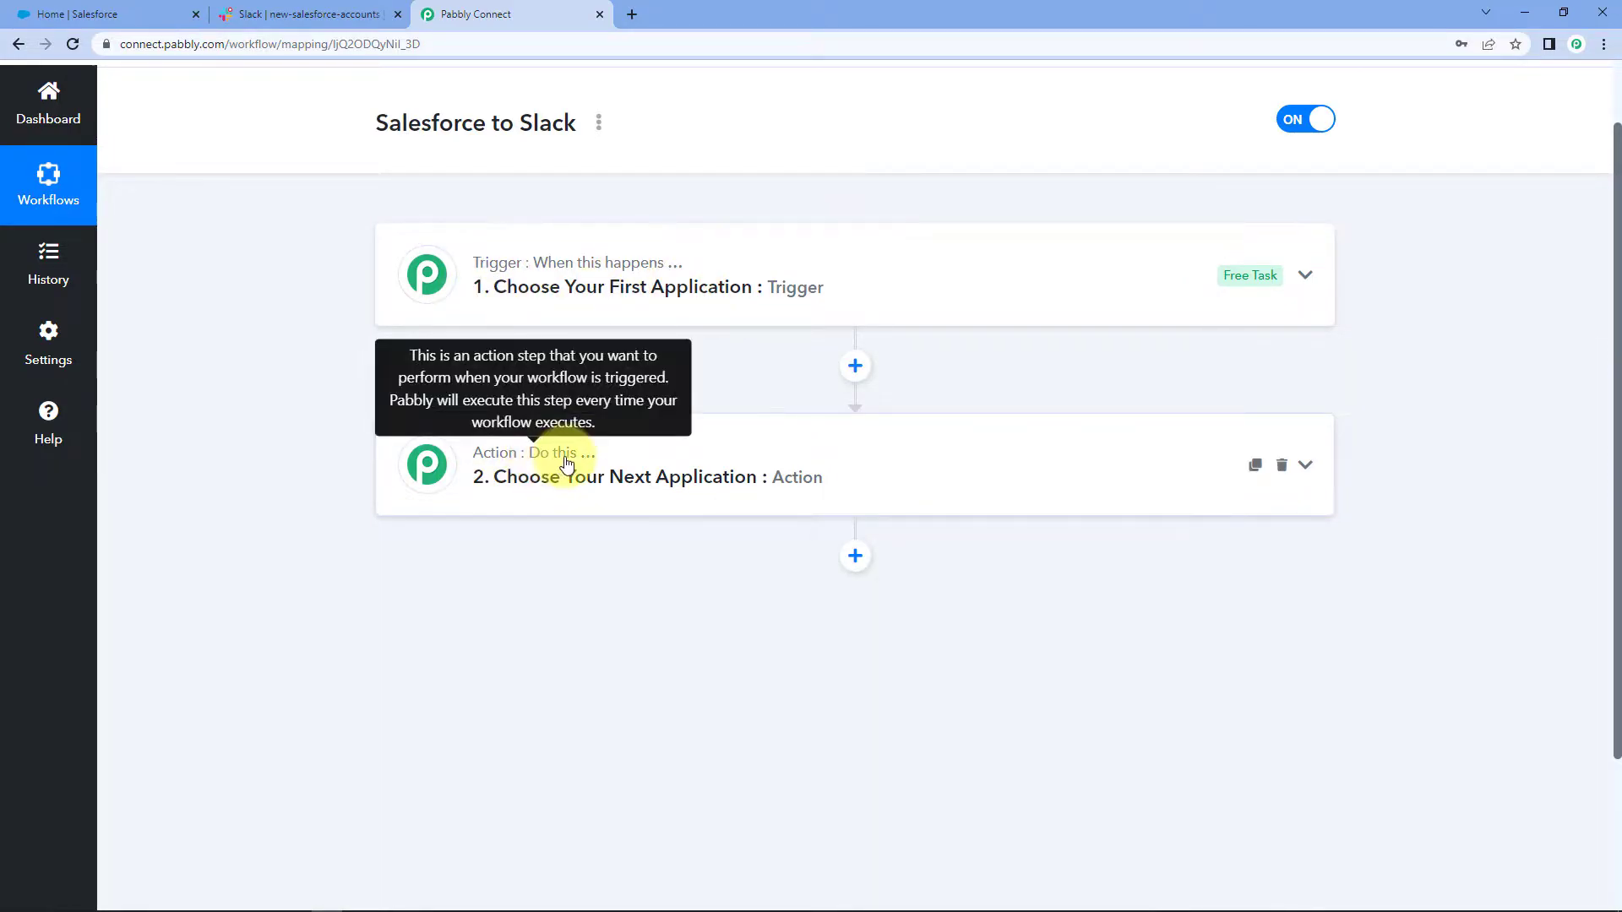
left_click(803, 264)
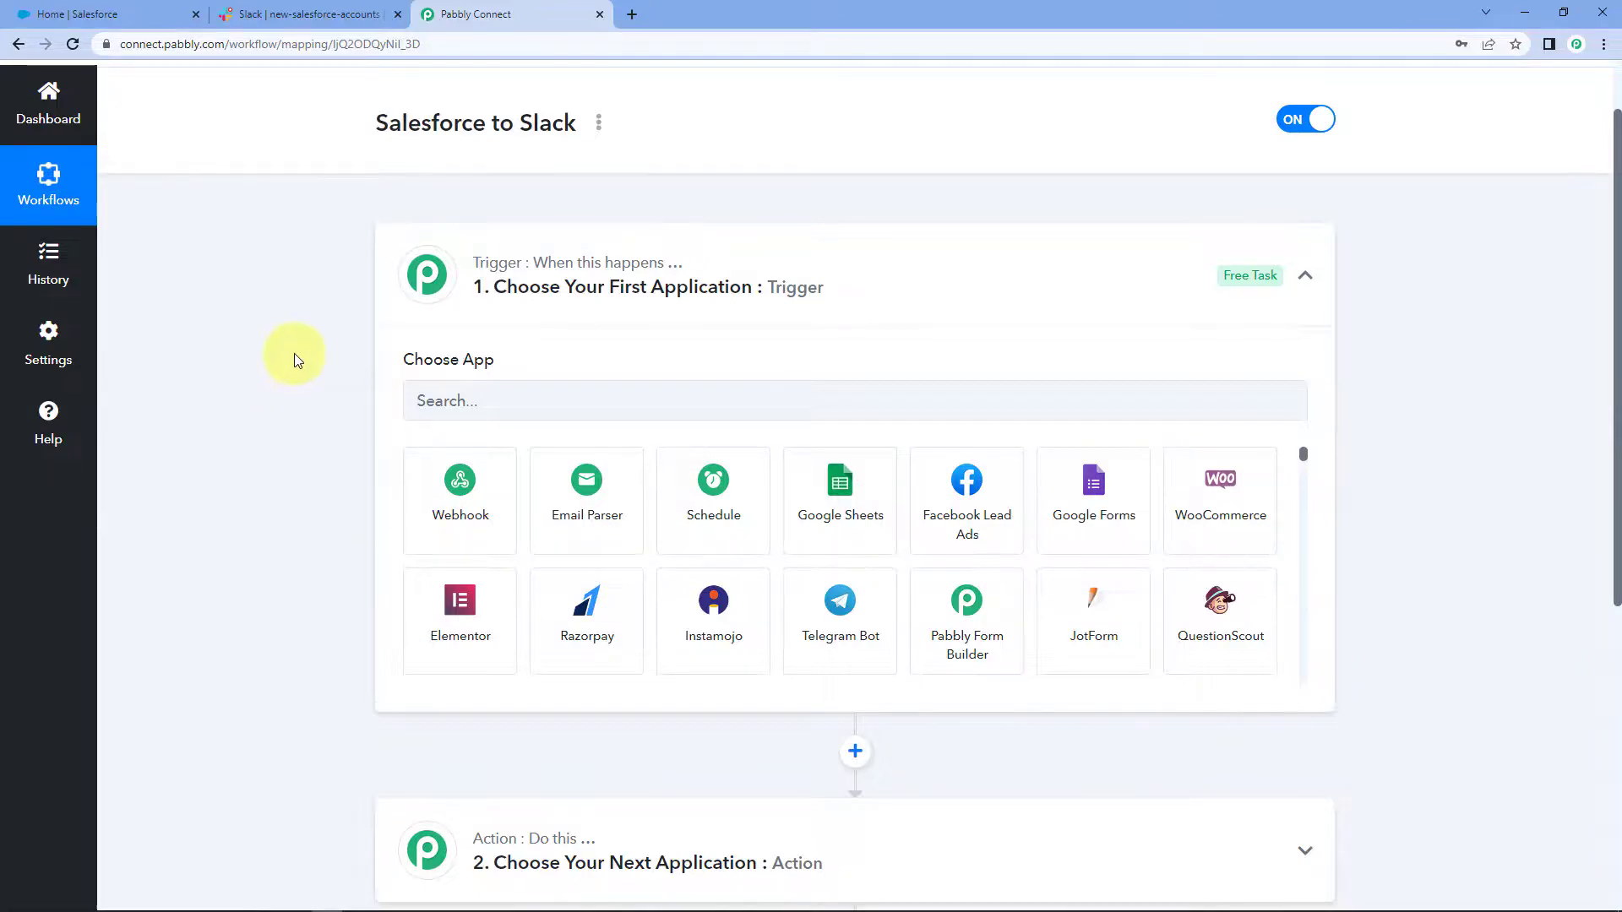
Step: Choose Salesforce as the trigger application and set its trigger event to New Account
scroll(294, 353, "down", 1)
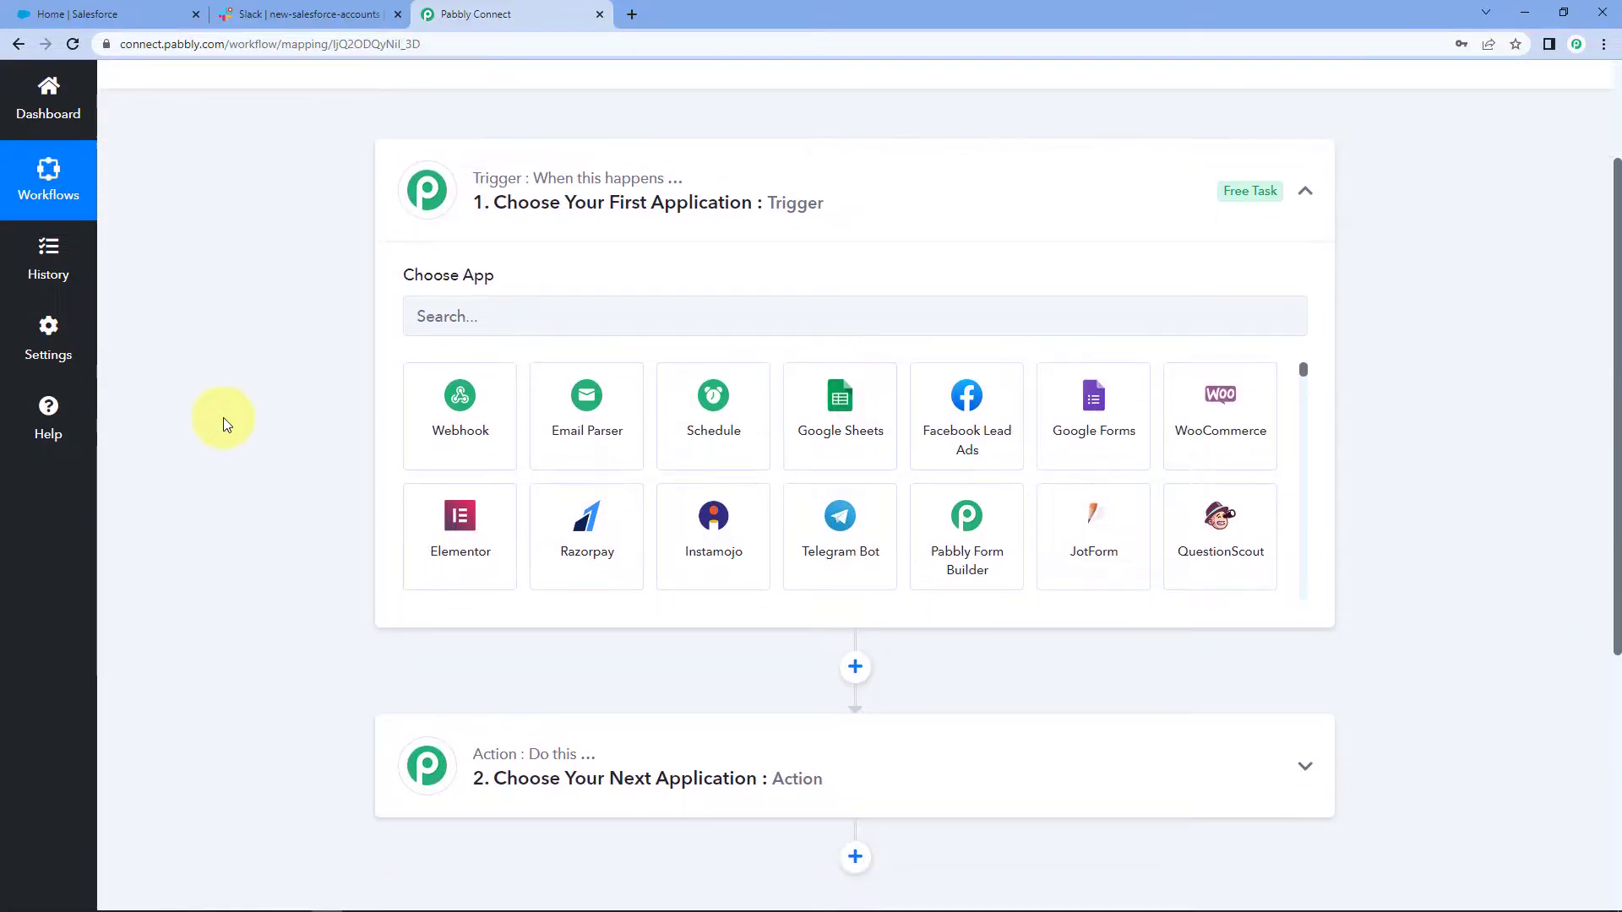
left_click(489, 312)
type("Salesf")
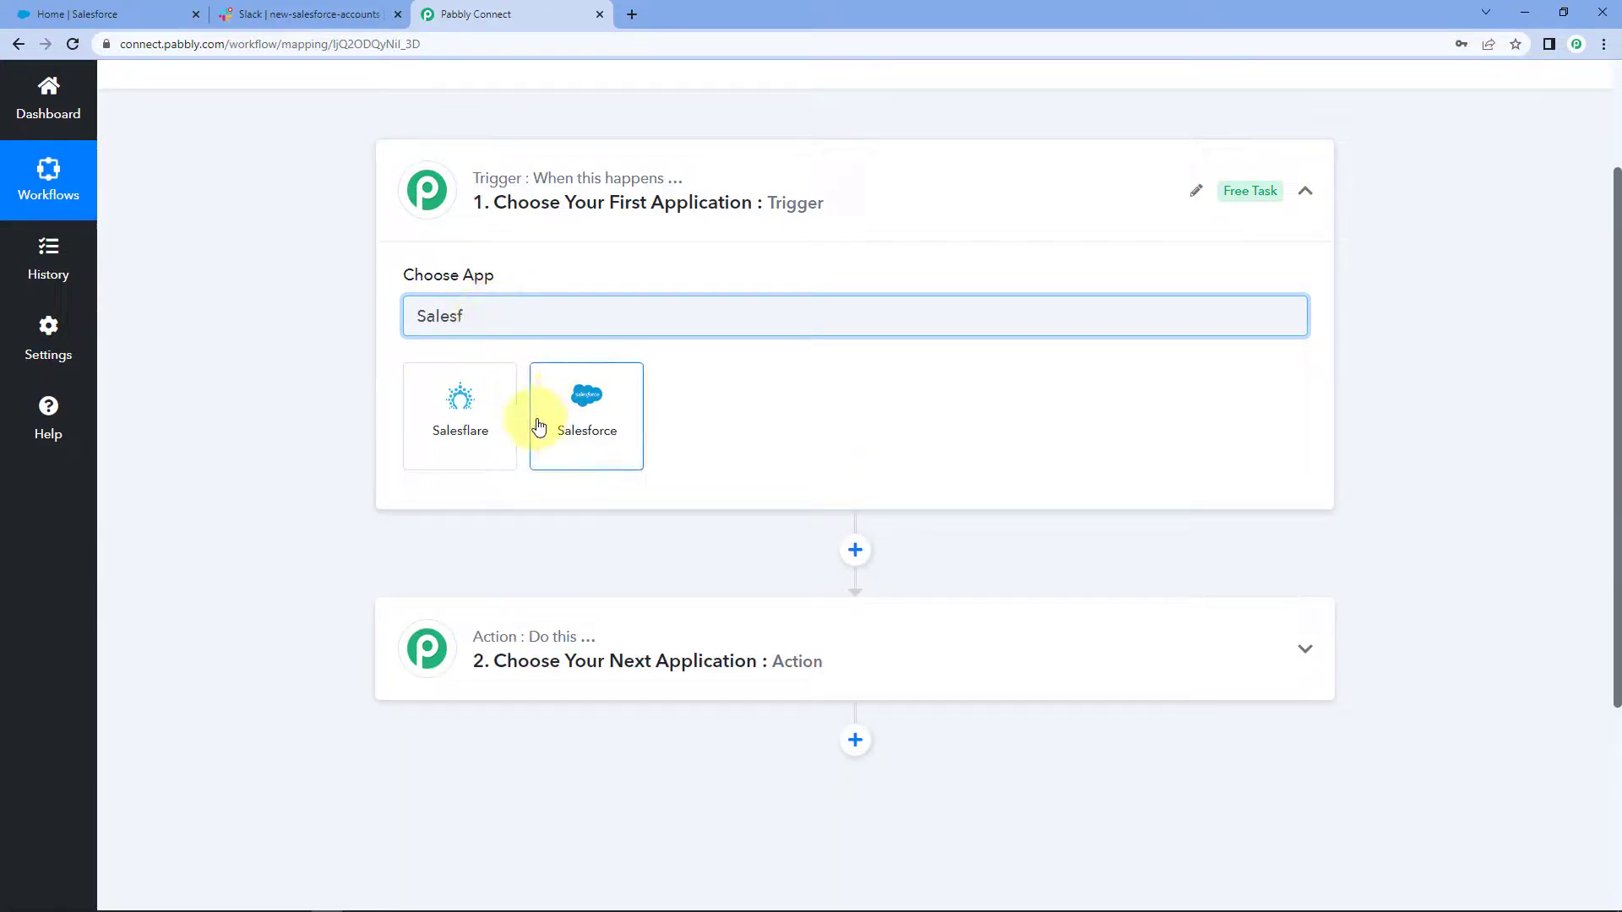
left_click(561, 422)
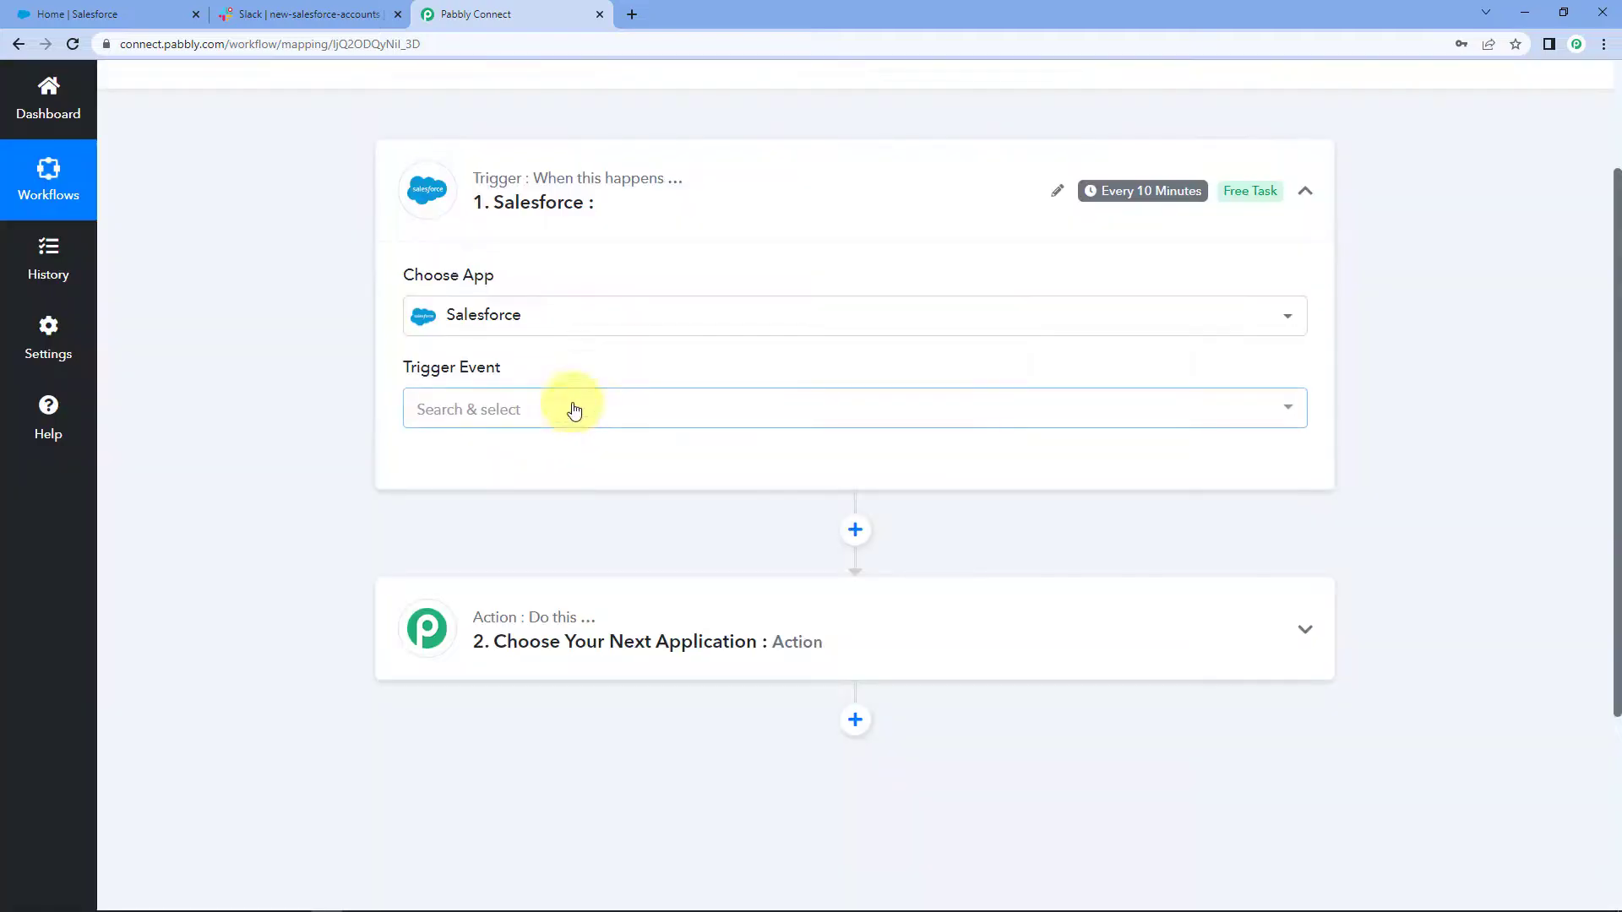
left_click(513, 410)
scroll(331, 457, "down", 3)
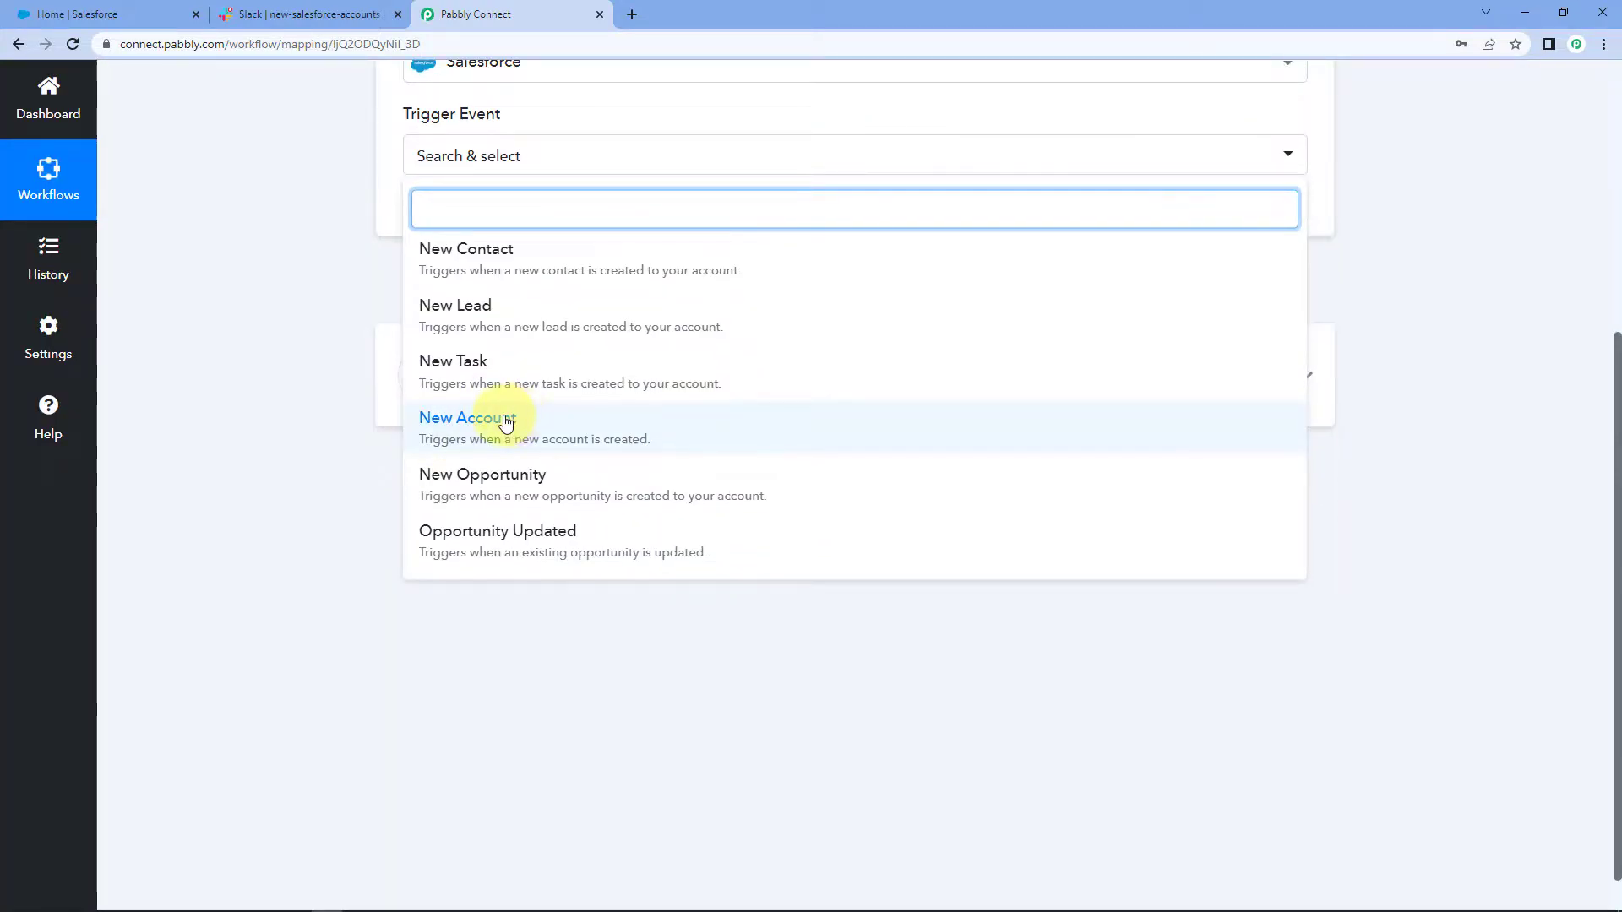
left_click(494, 420)
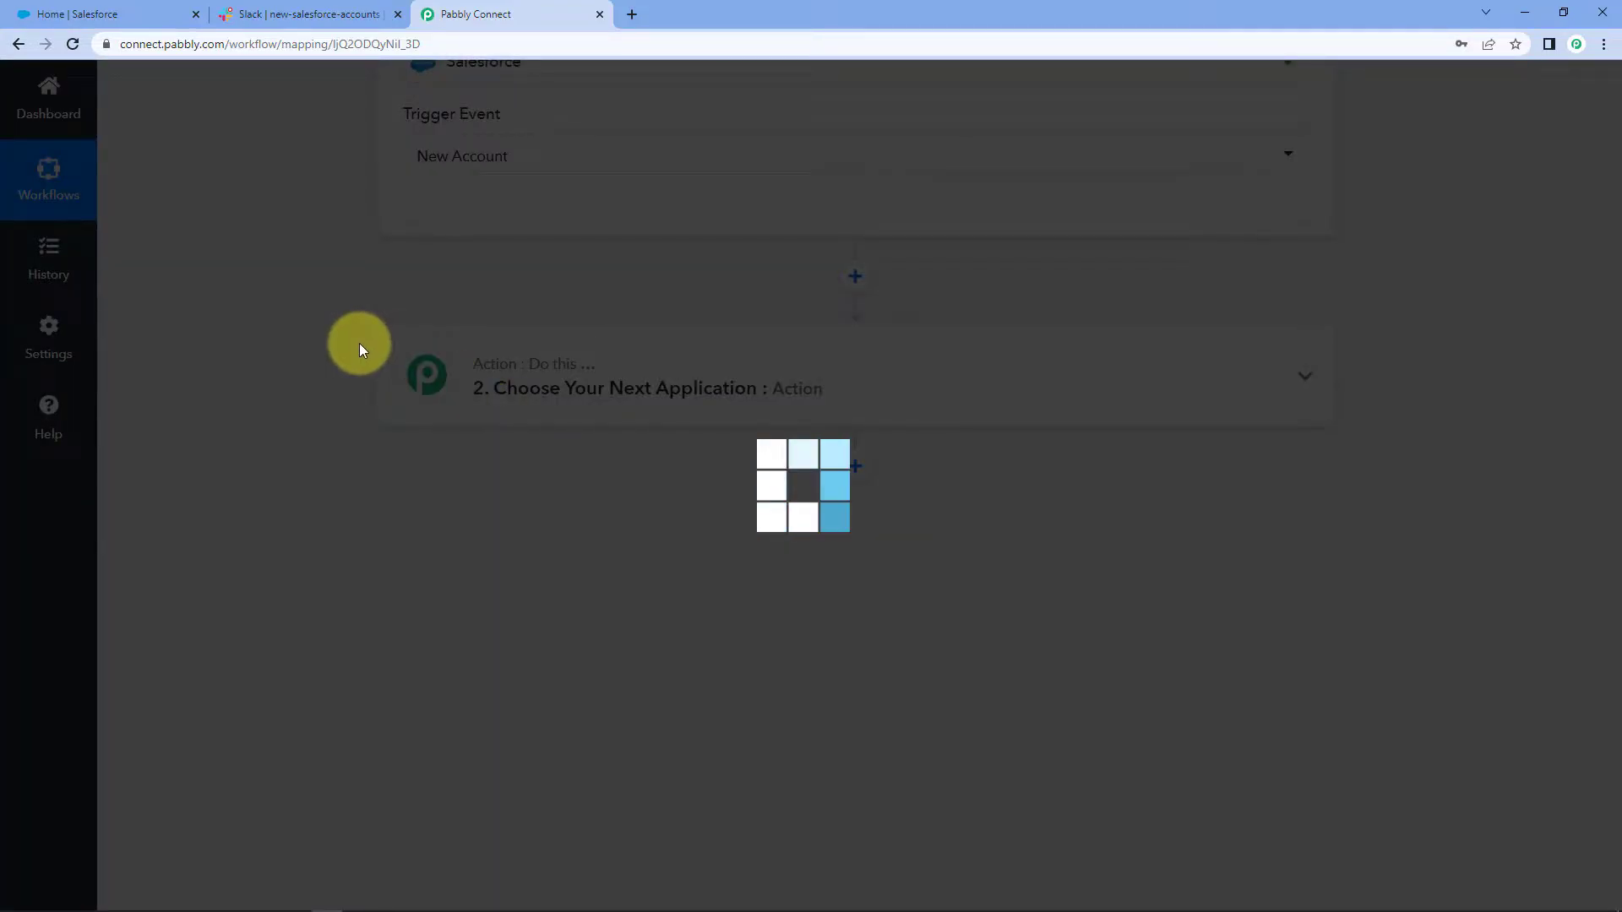
scroll(358, 343, "up", 2)
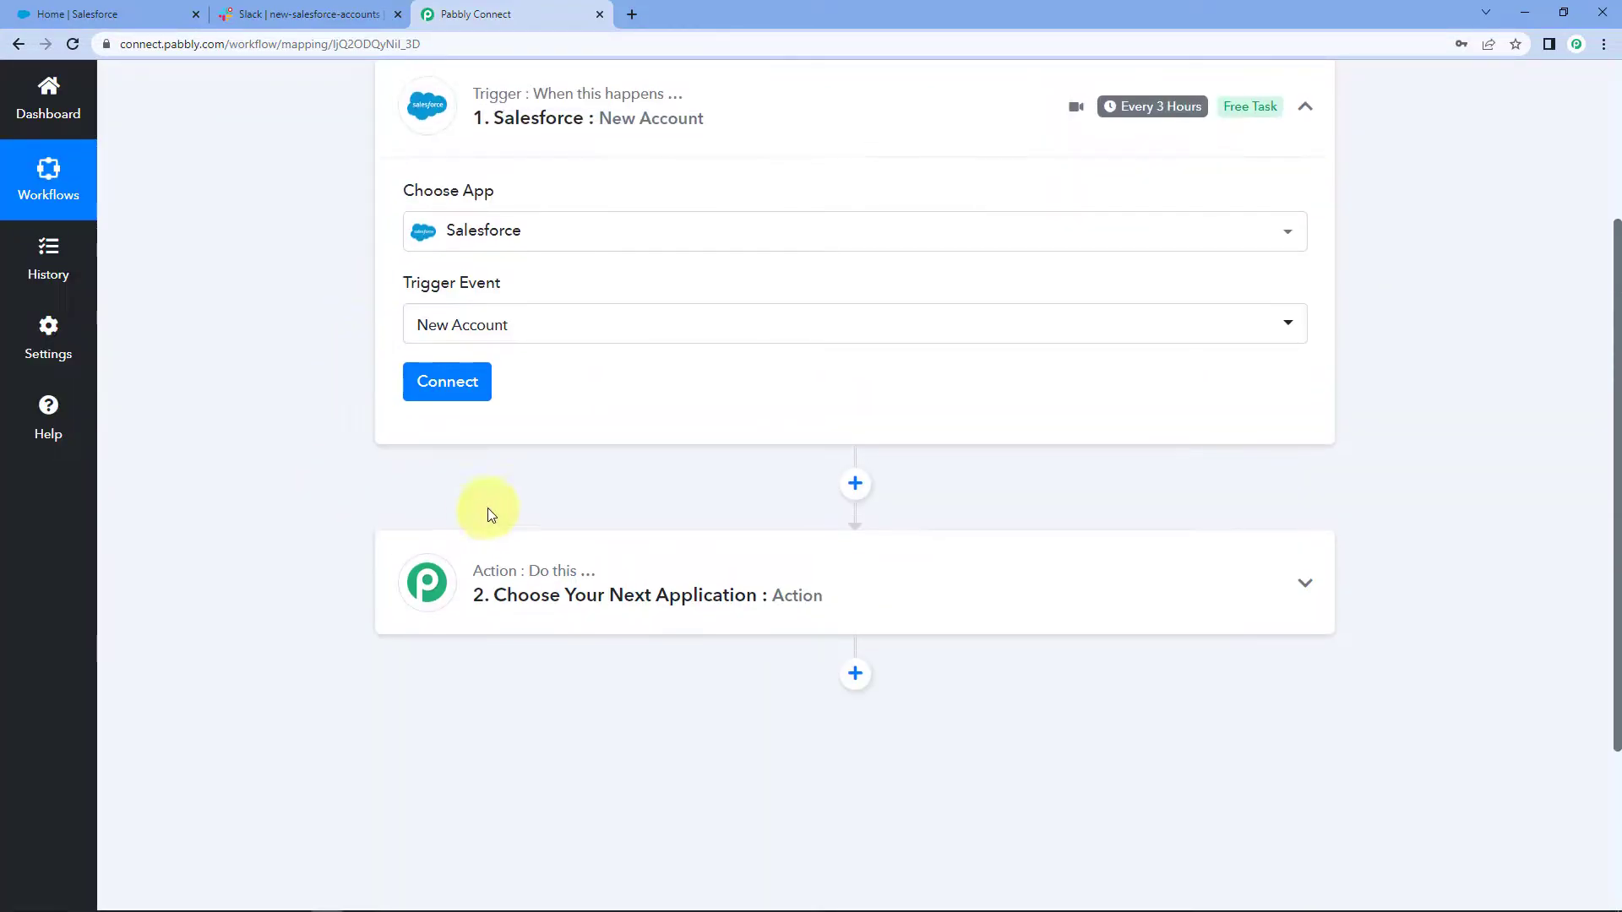
Step: Add a new Salesforce connection for the trigger and authorize Pabbly Connect to access the Salesforce account
left_click(451, 382)
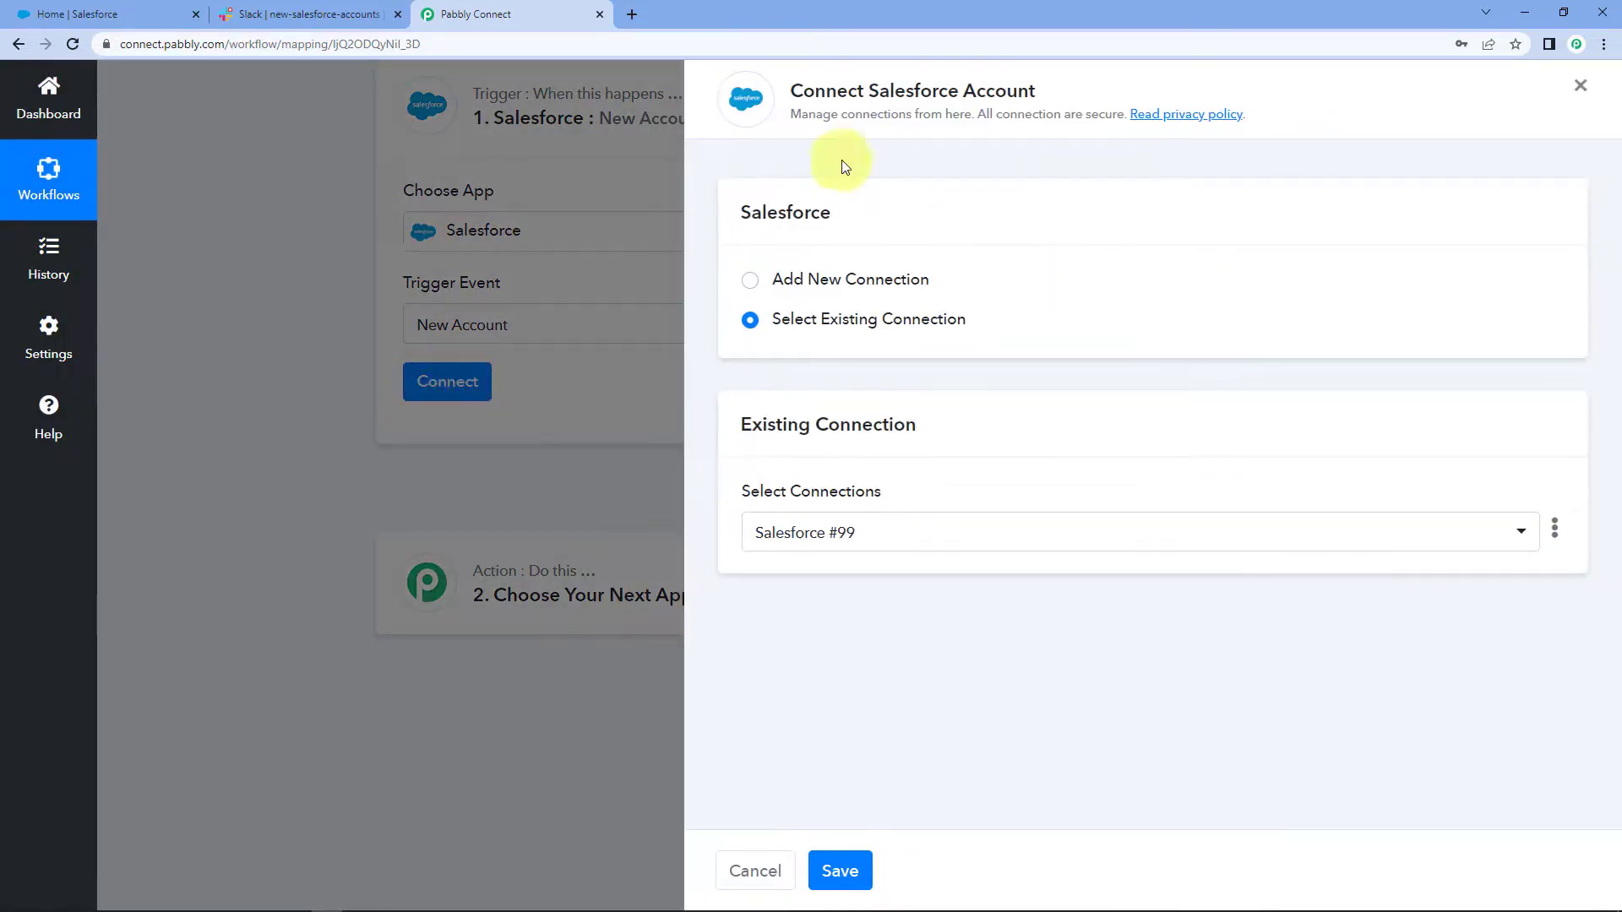
left_click(749, 282)
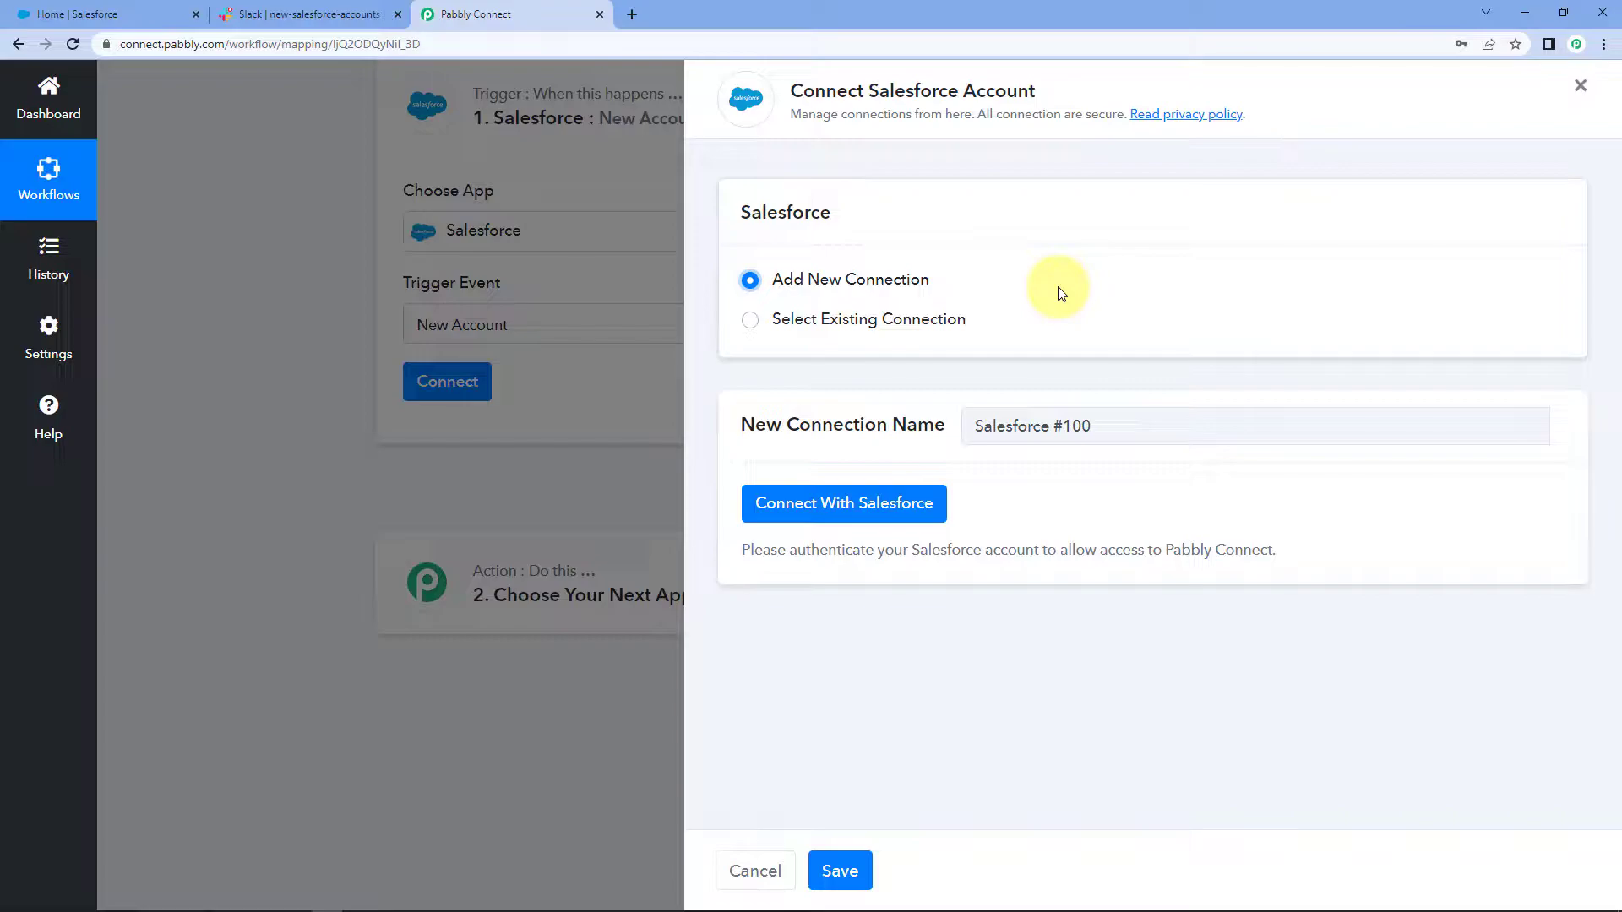
left_click(819, 512)
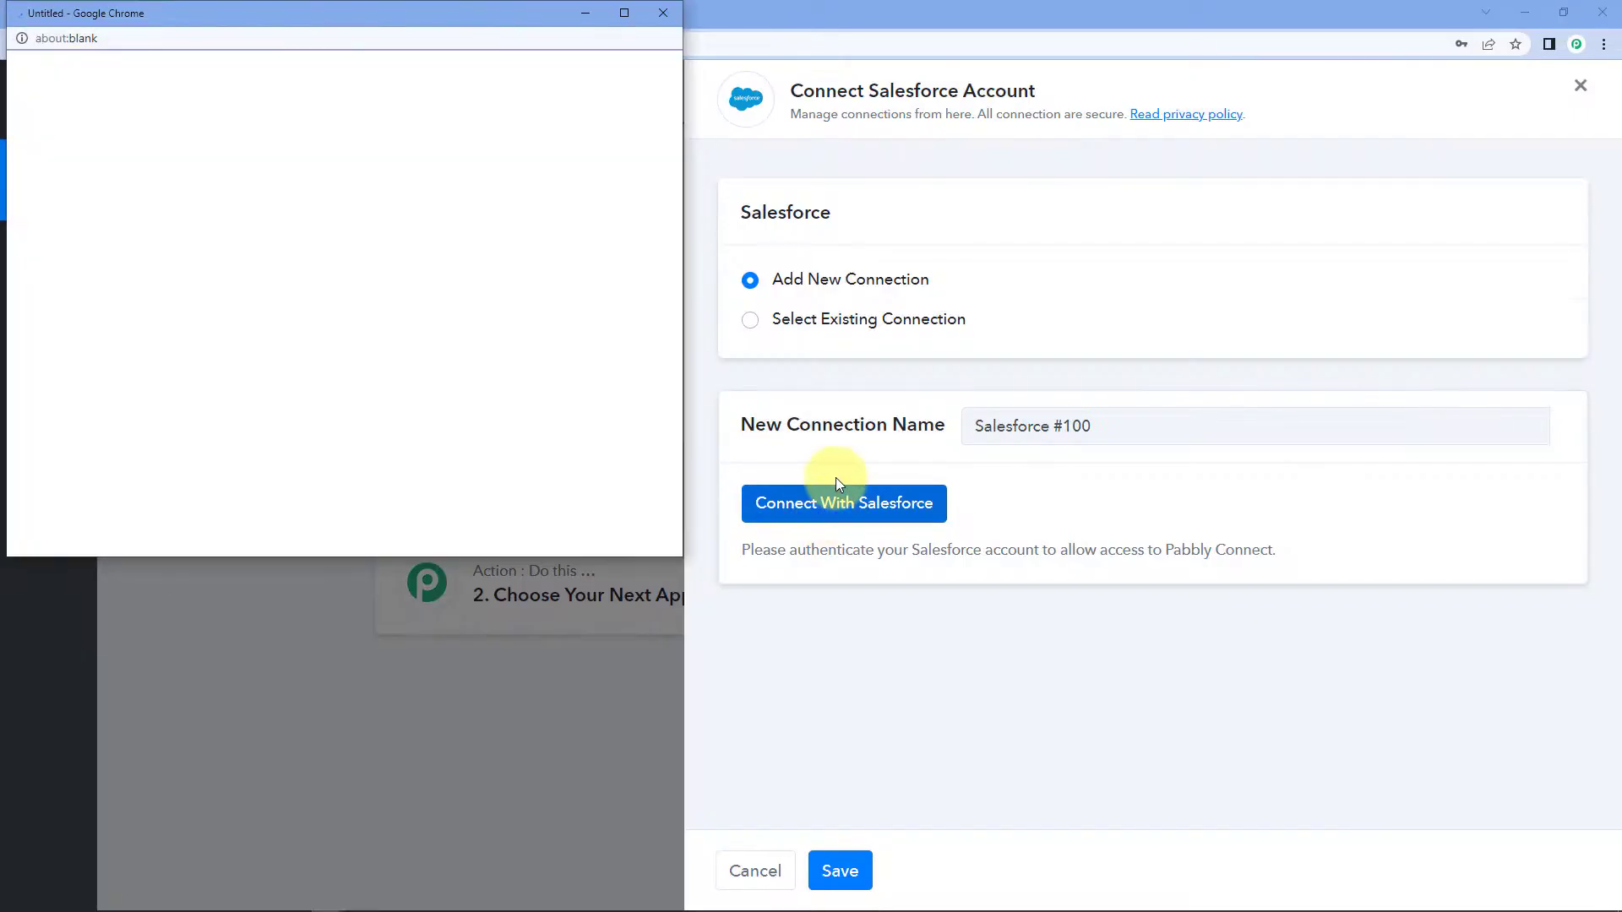
left_click_drag(298, 21, 287, 63)
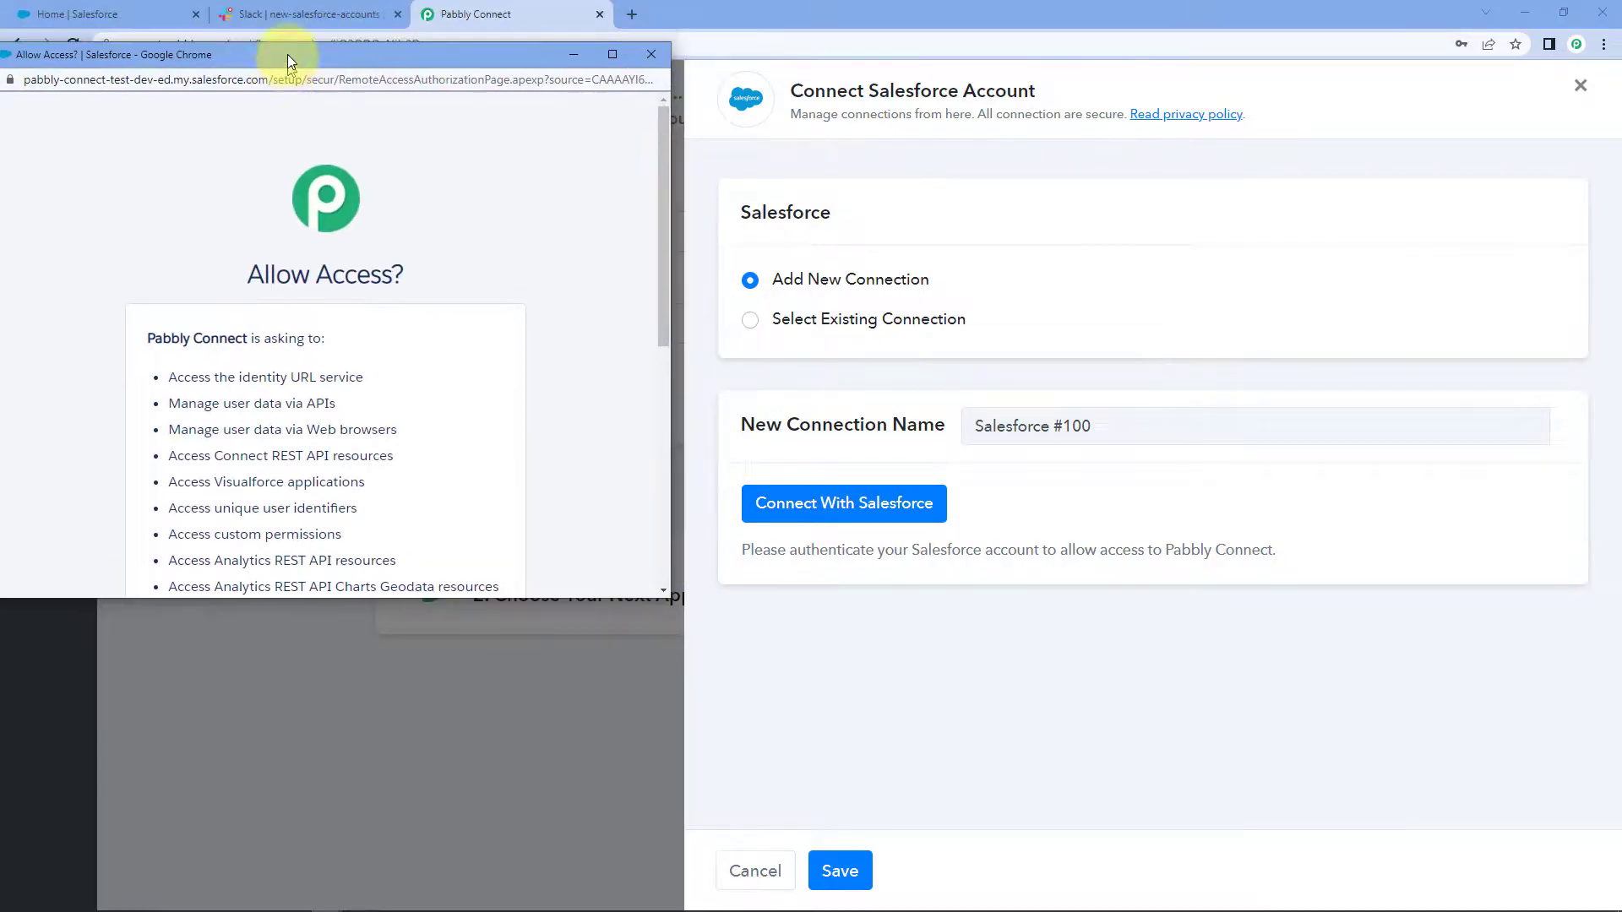
left_click(126, 18)
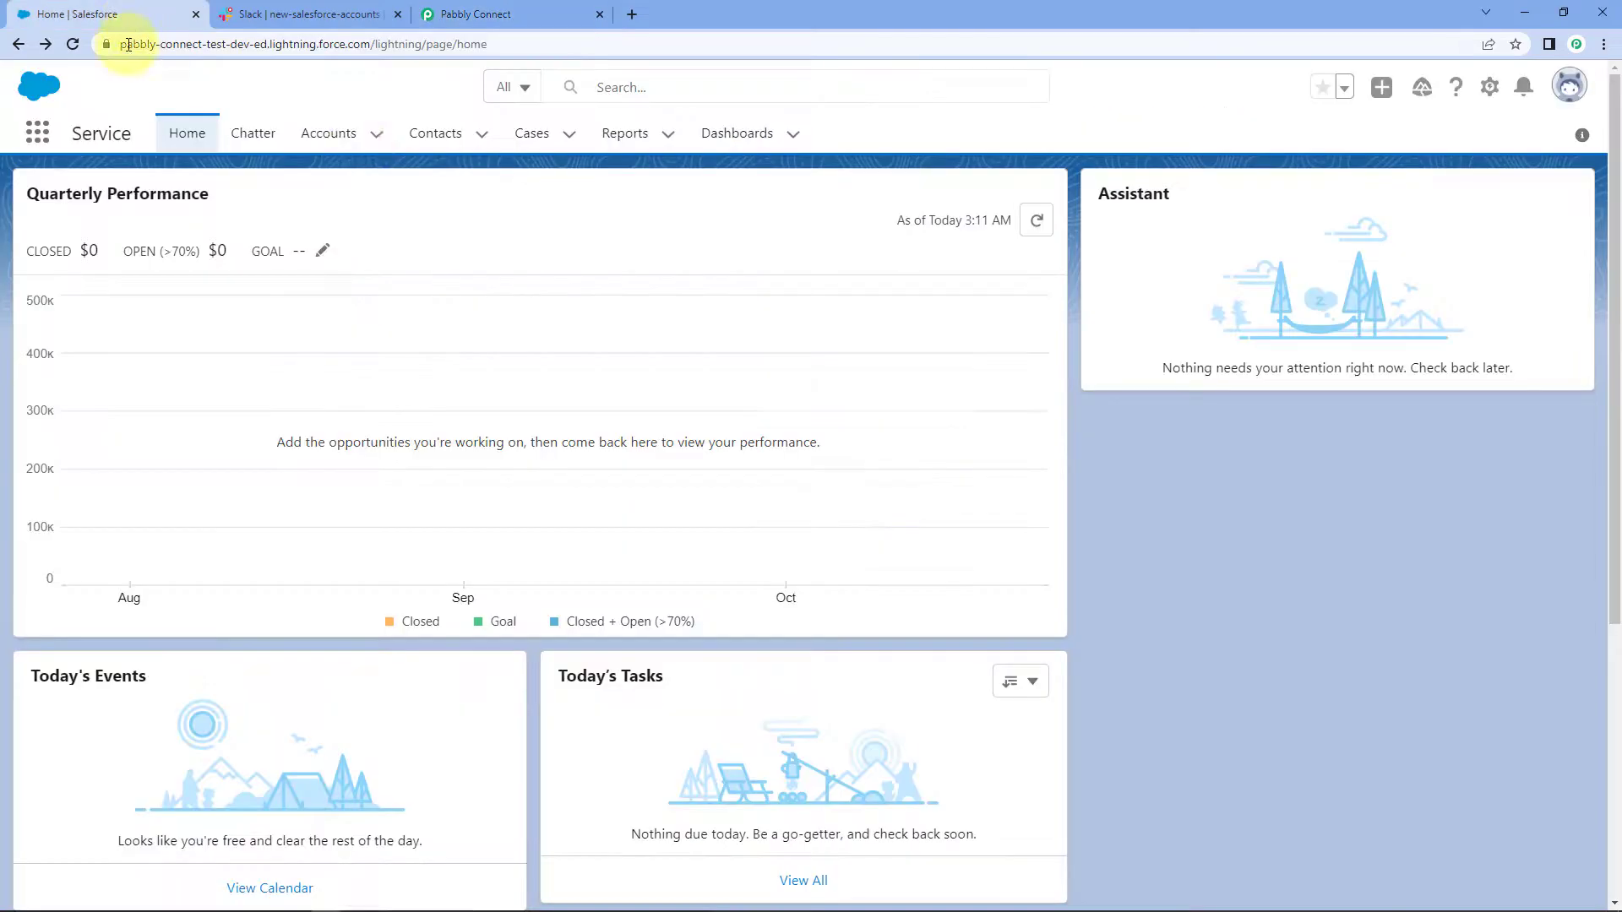
left_click(529, 9)
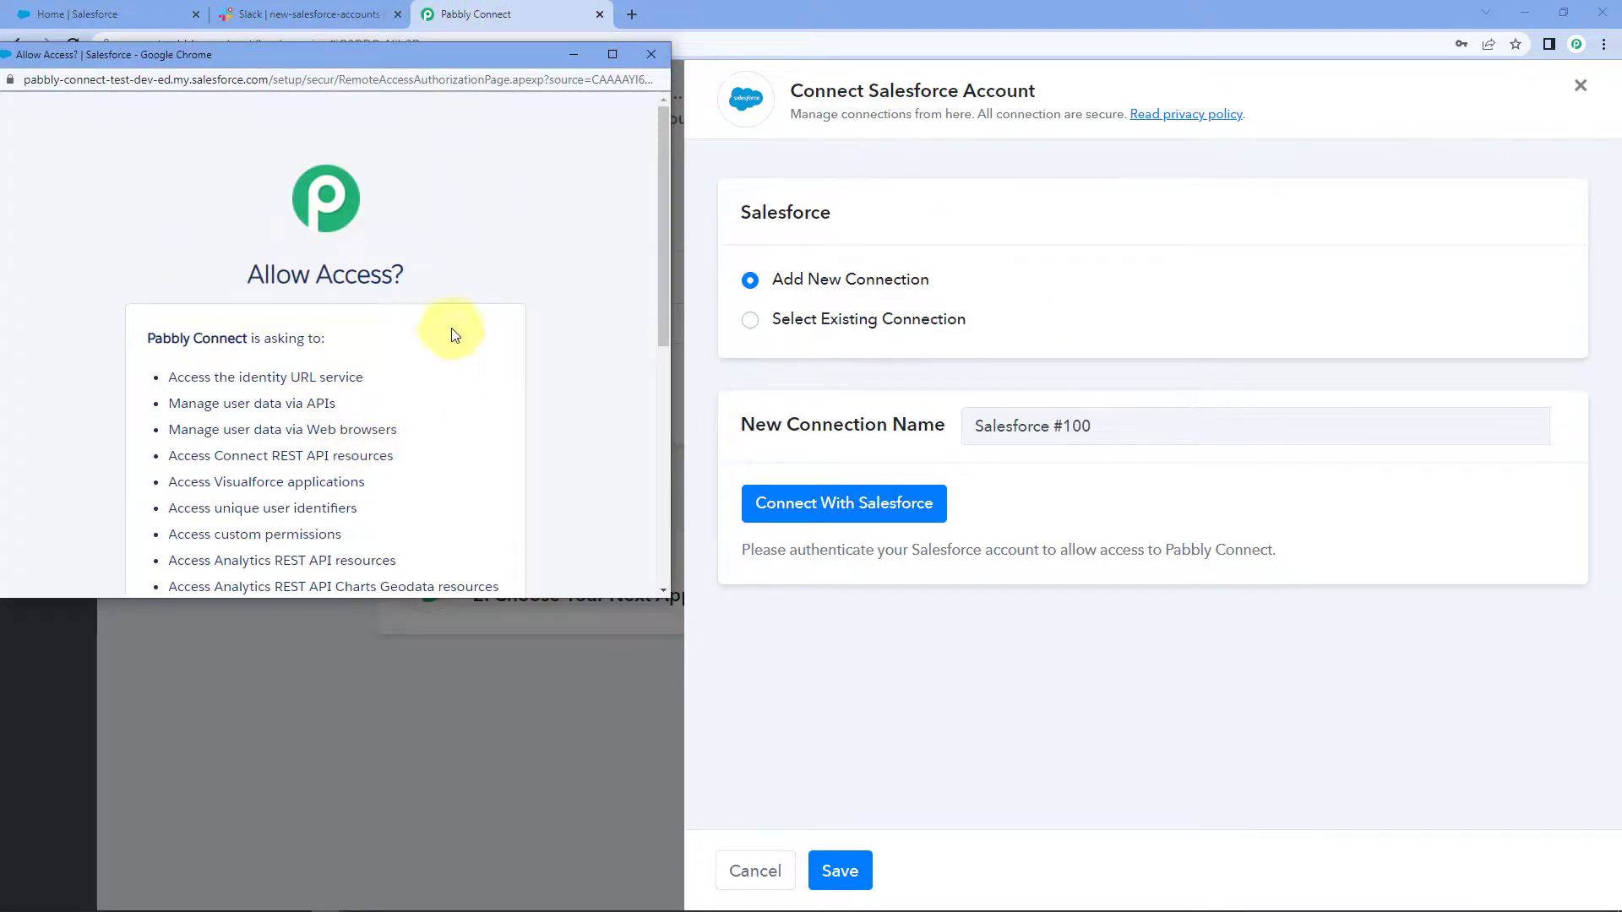
scroll(372, 334, "down", 5)
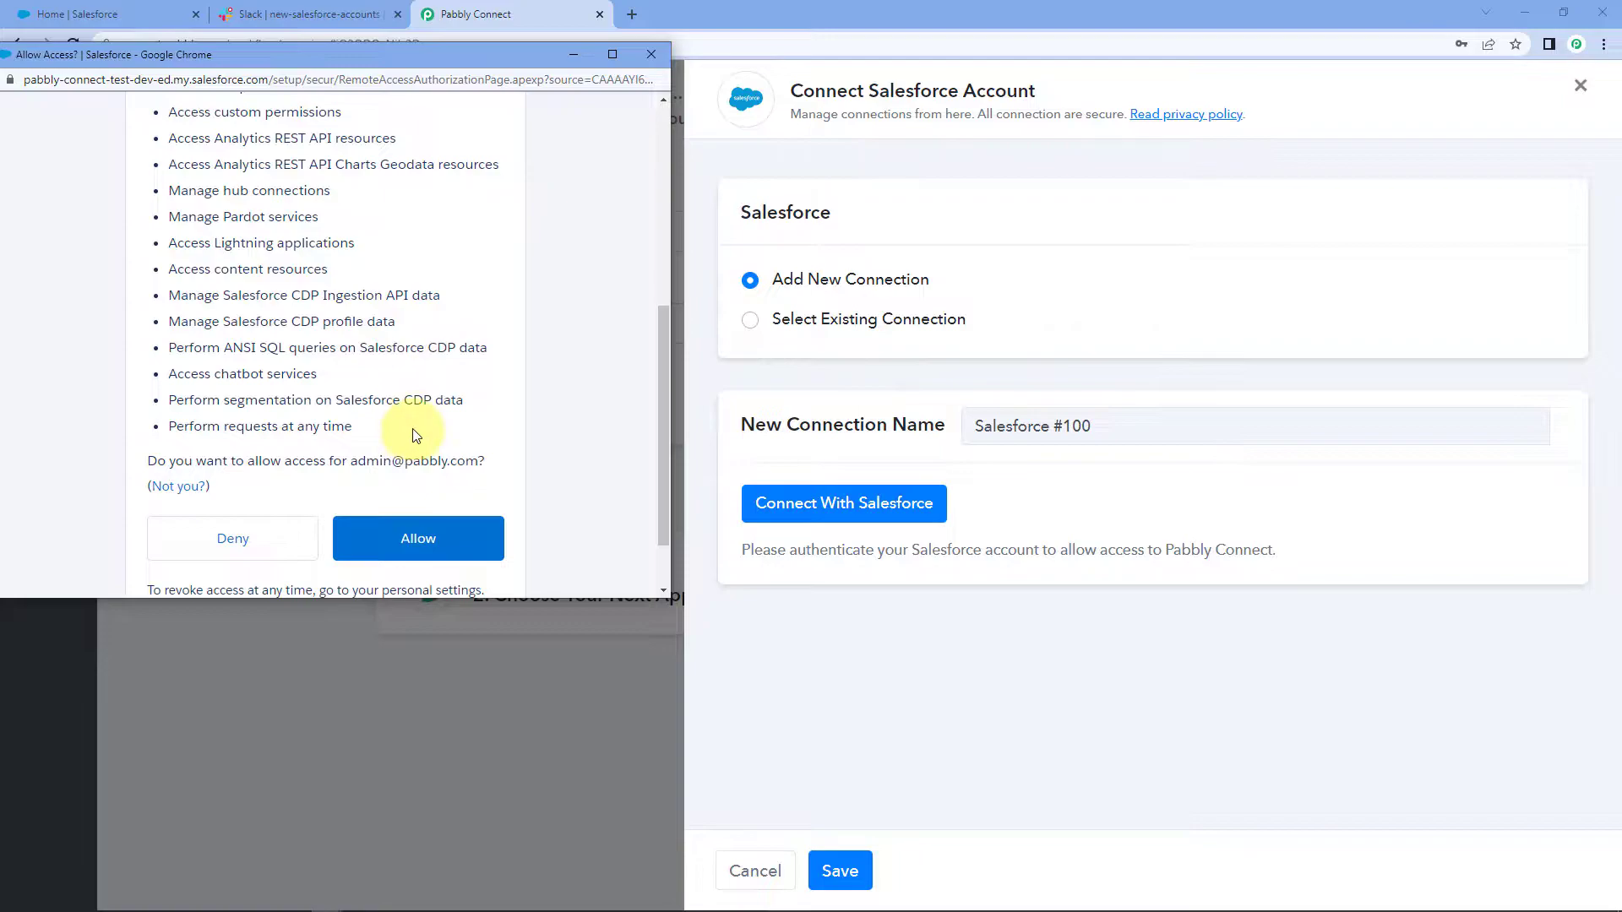
left_click(412, 547)
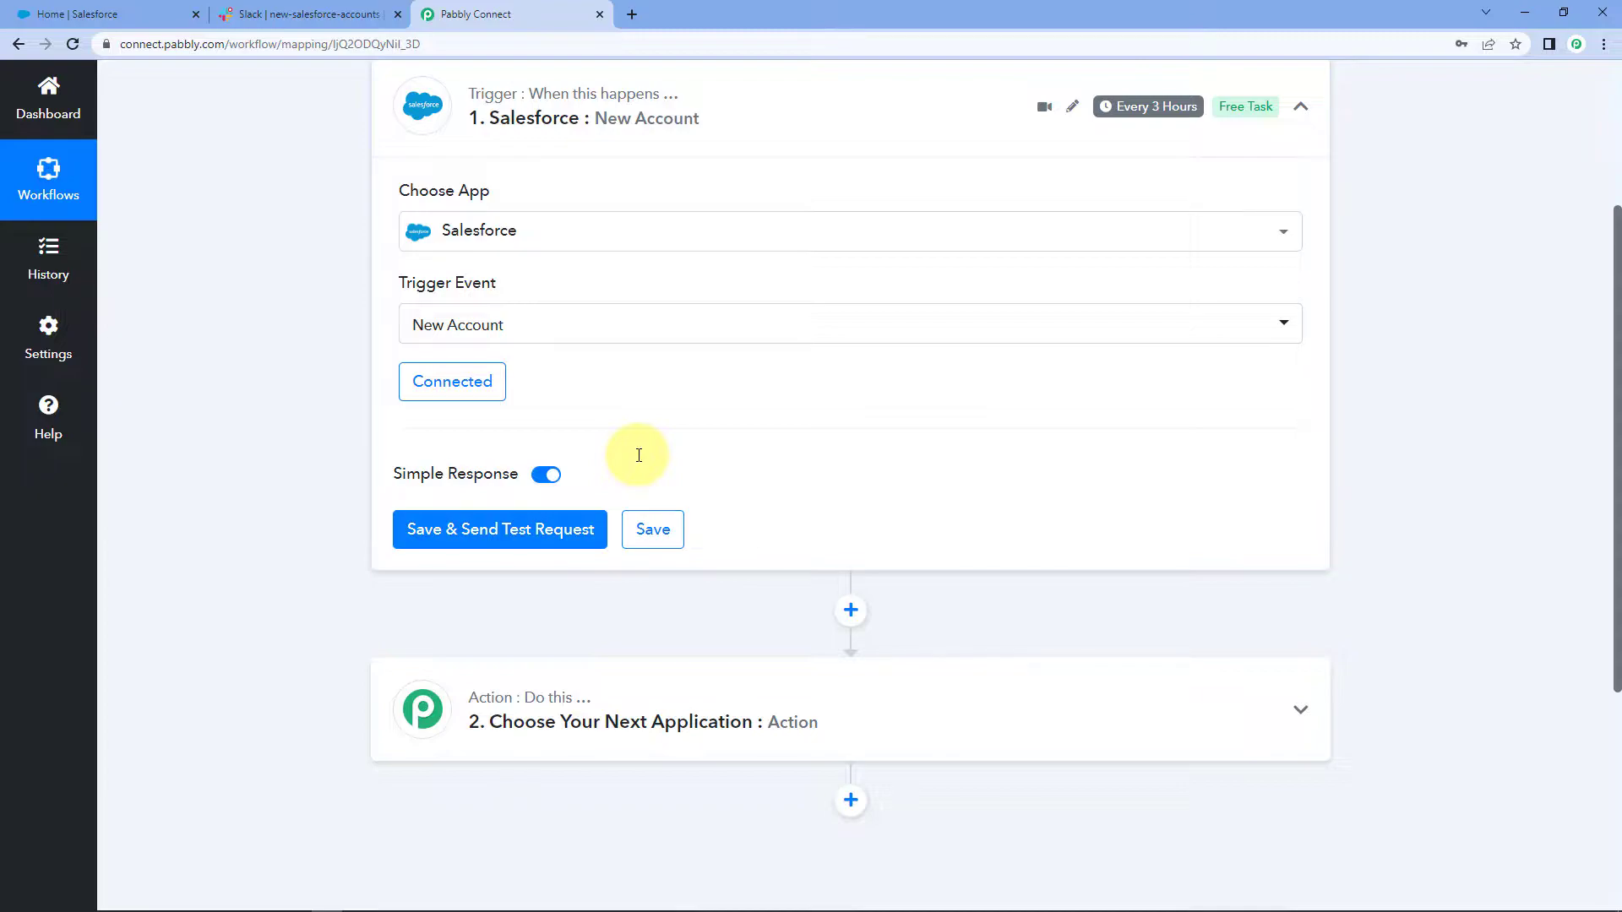
Step: Switch to Salesforce and start a new record in Accounts
left_click(135, 13)
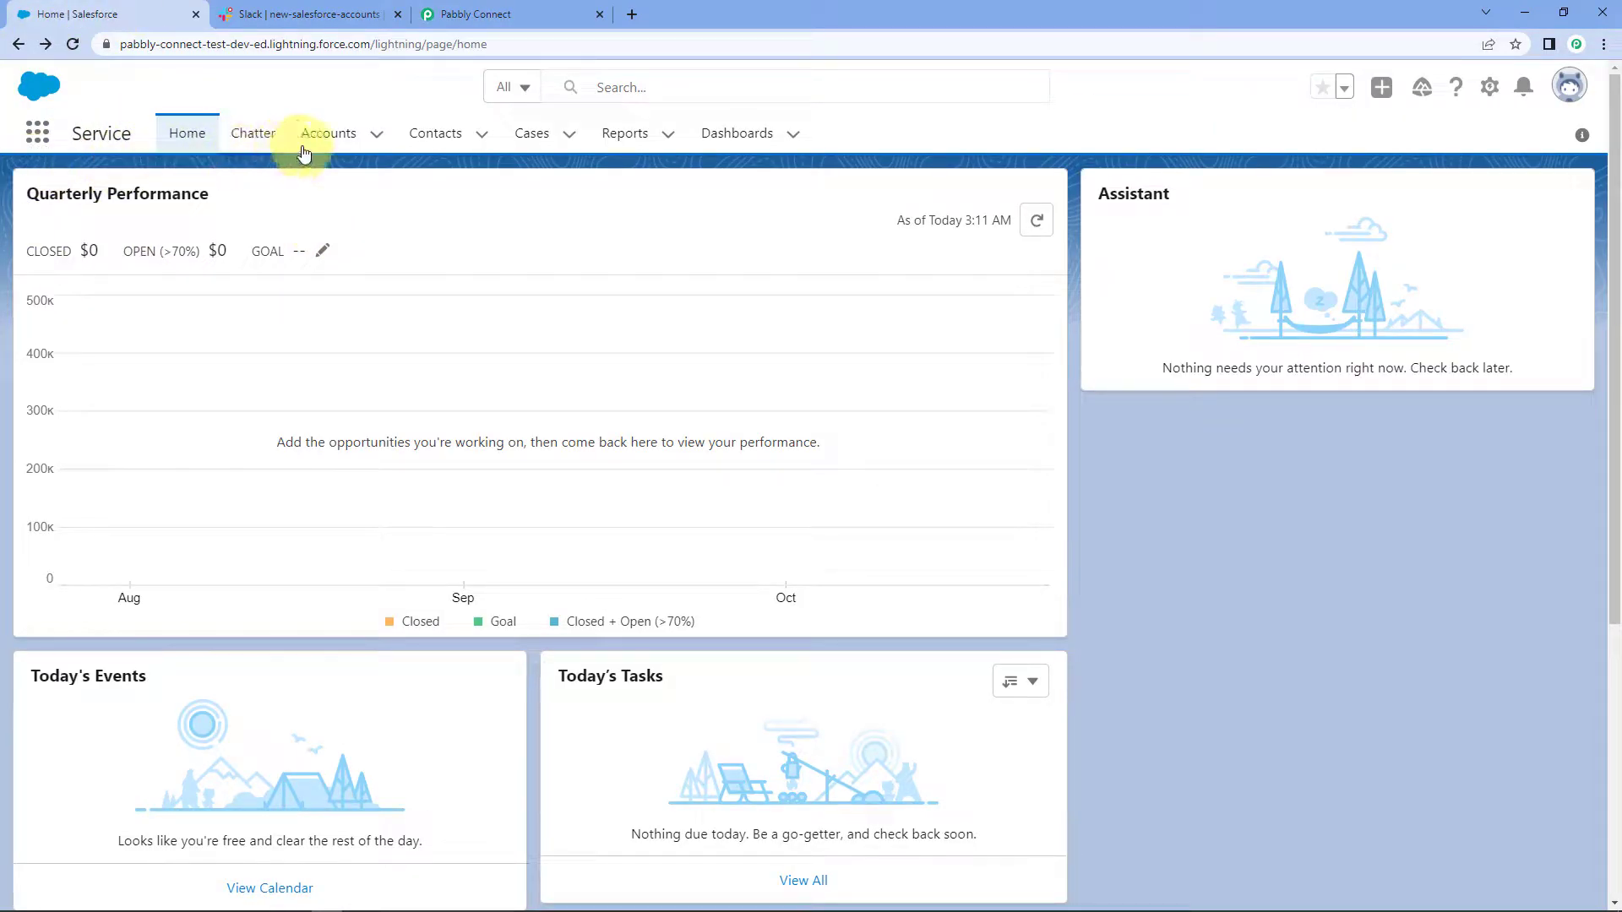
left_click(360, 130)
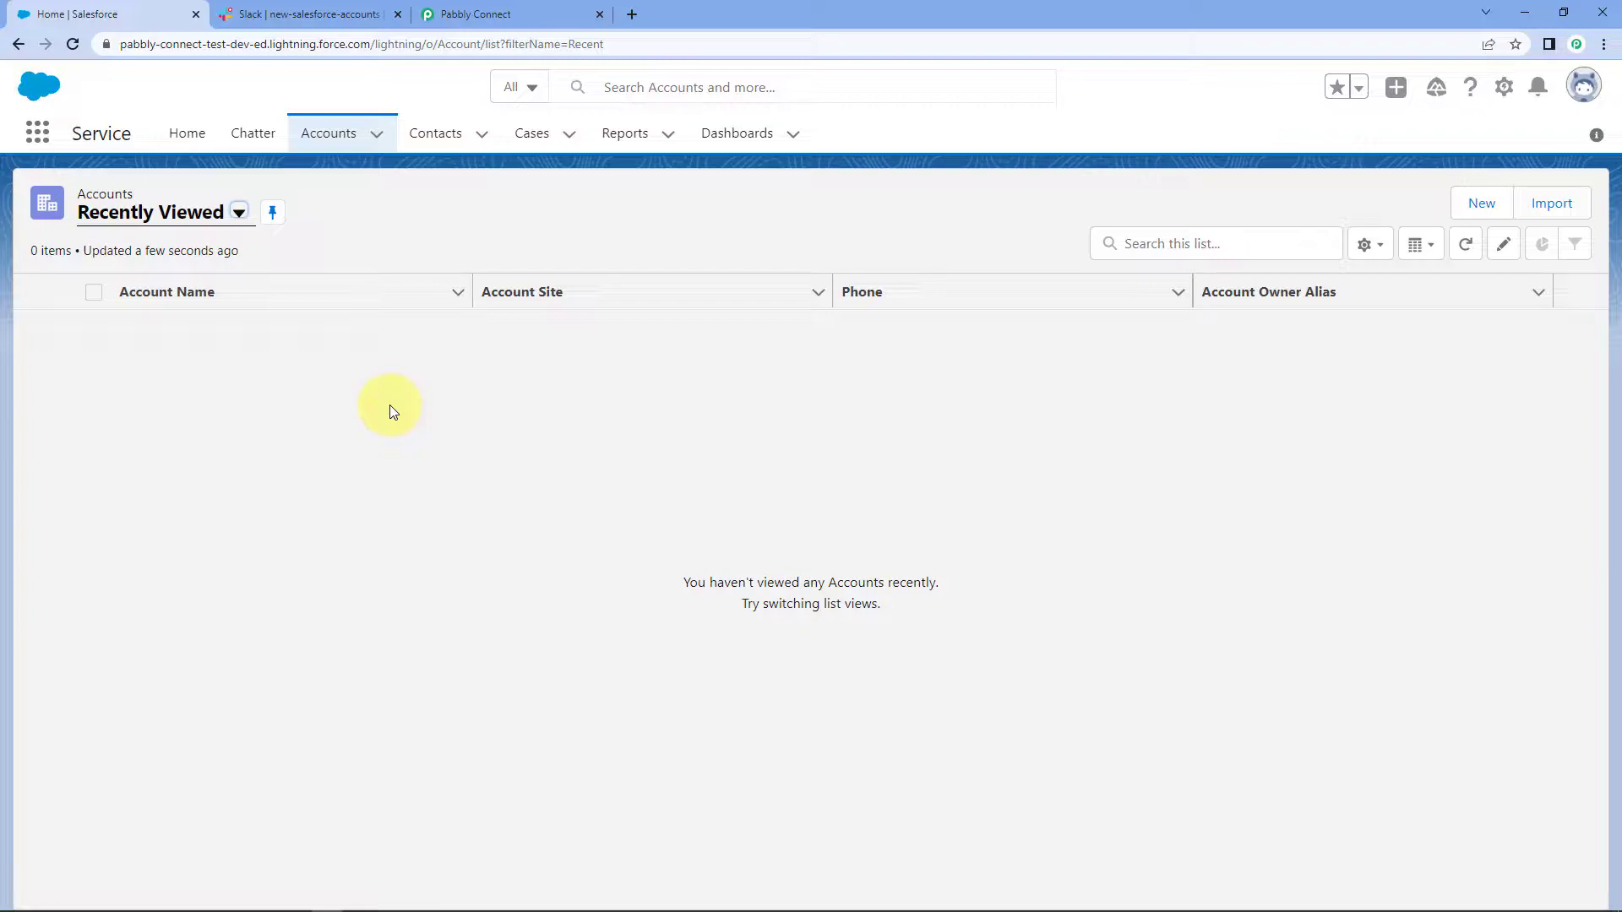
left_click(1474, 205)
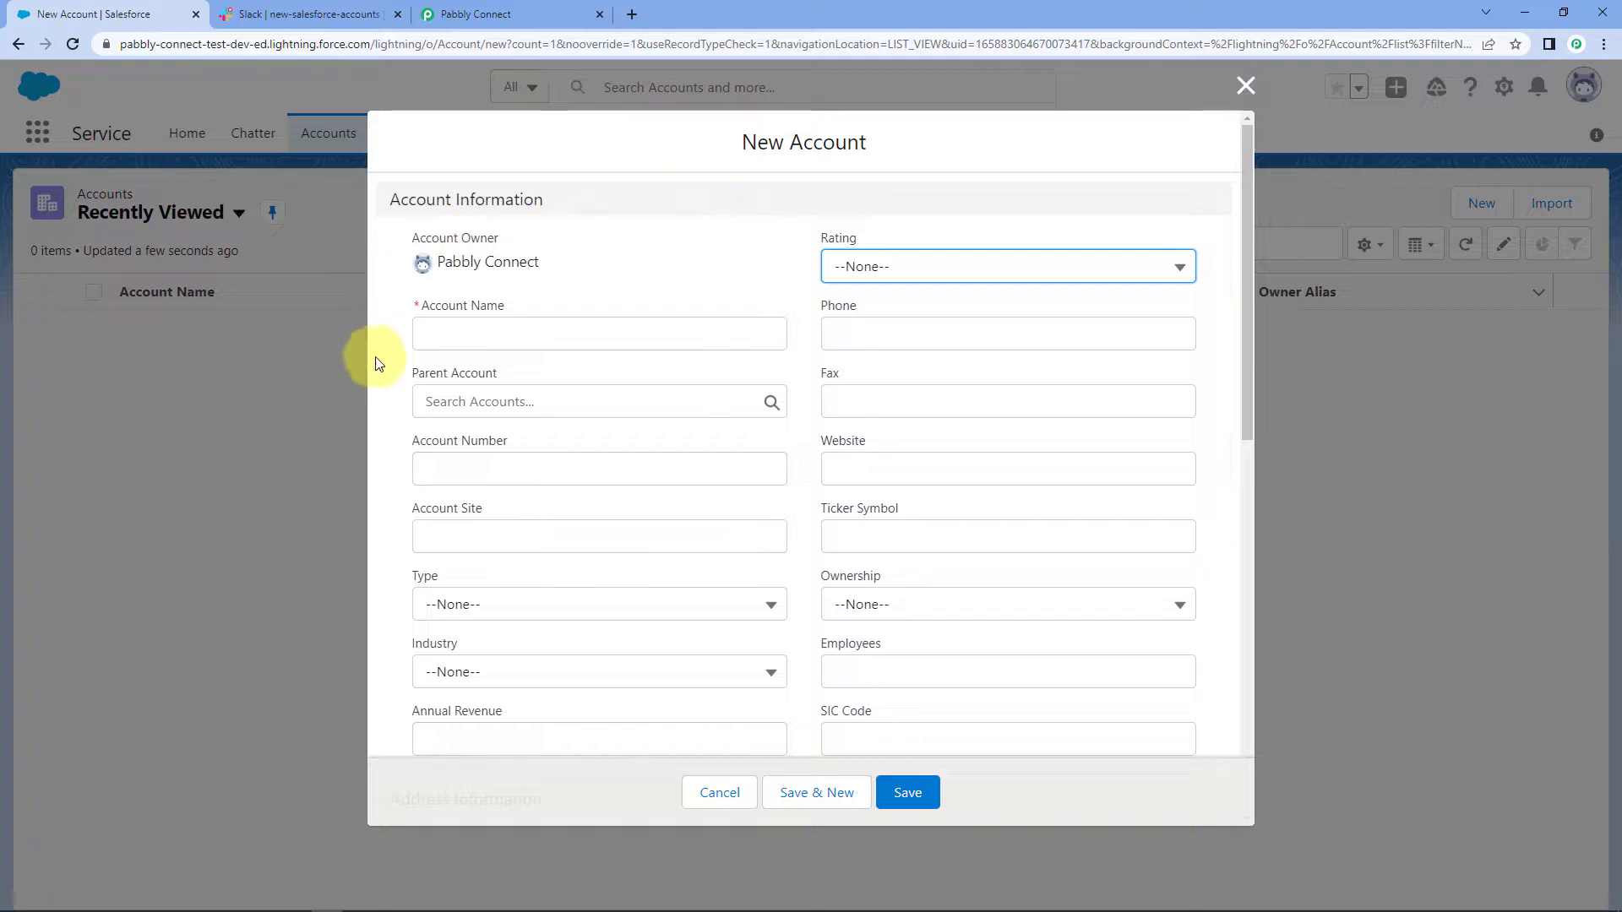
Step: Enter "Dummy Account" as the account name and fill in the phone number
left_click(497, 341)
type("D")
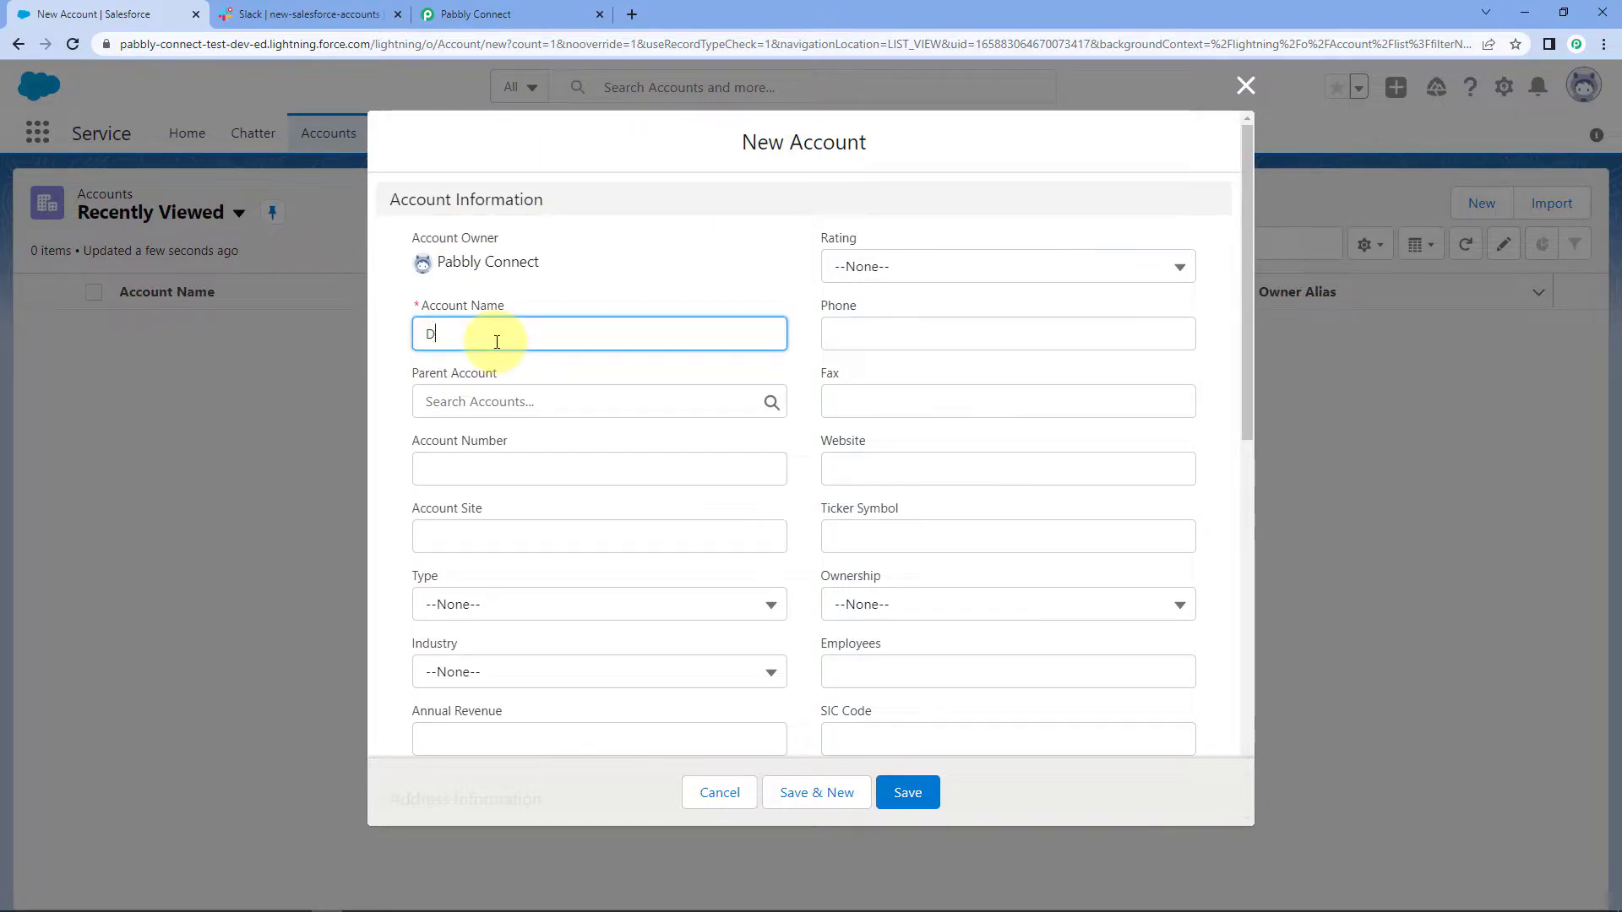
type("ummy Account")
key("Tab")
type("123")
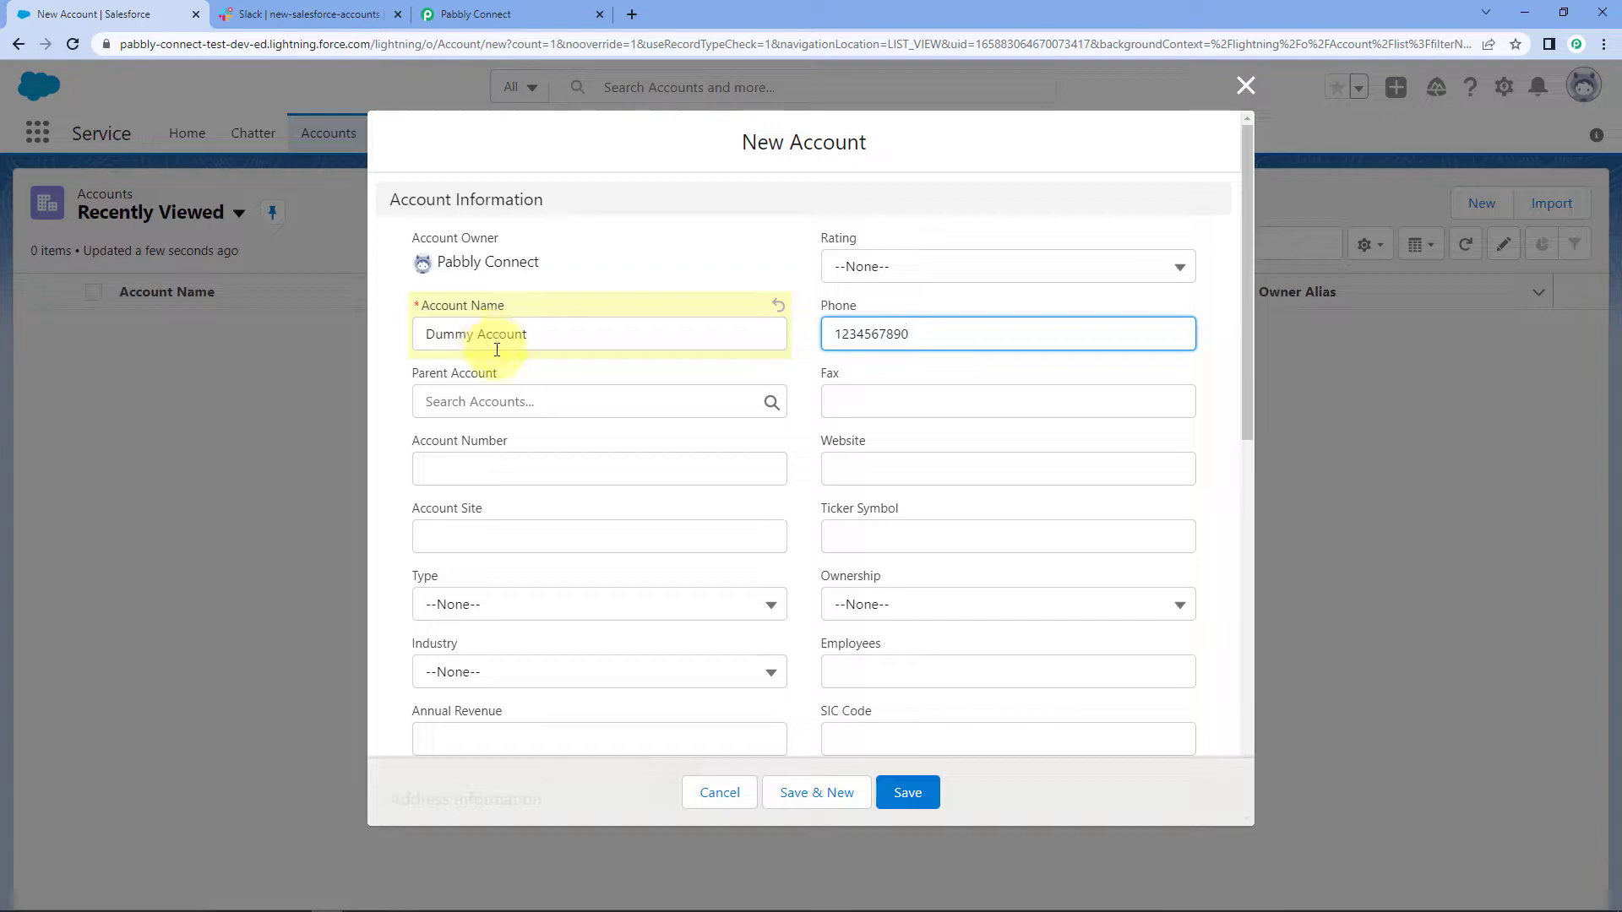
left_click(515, 398)
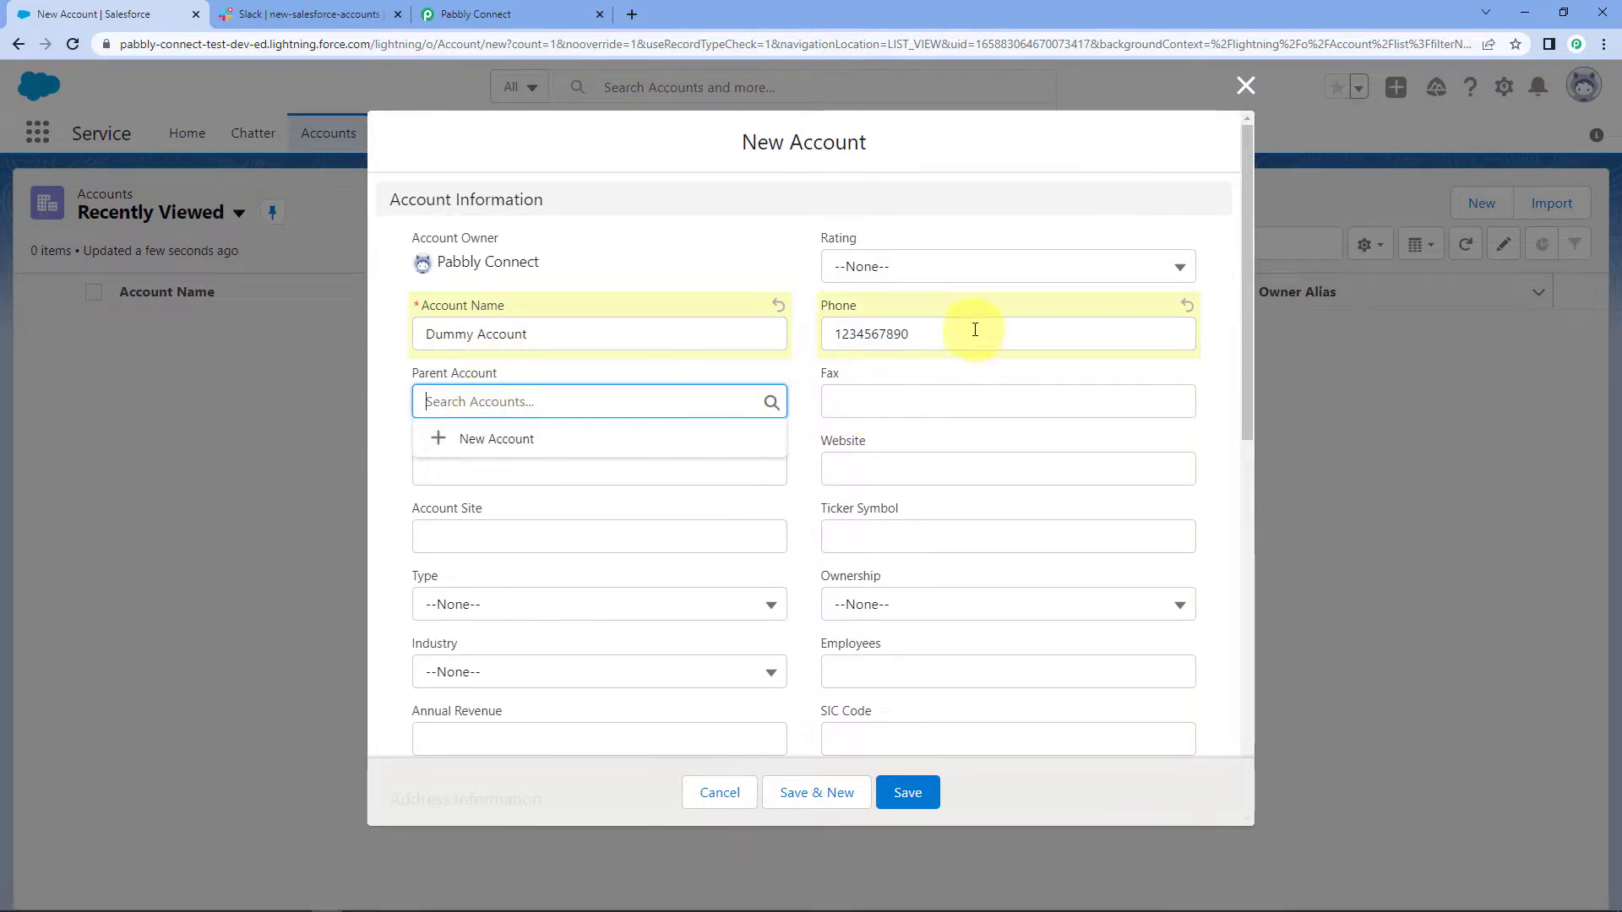
left_click(635, 472)
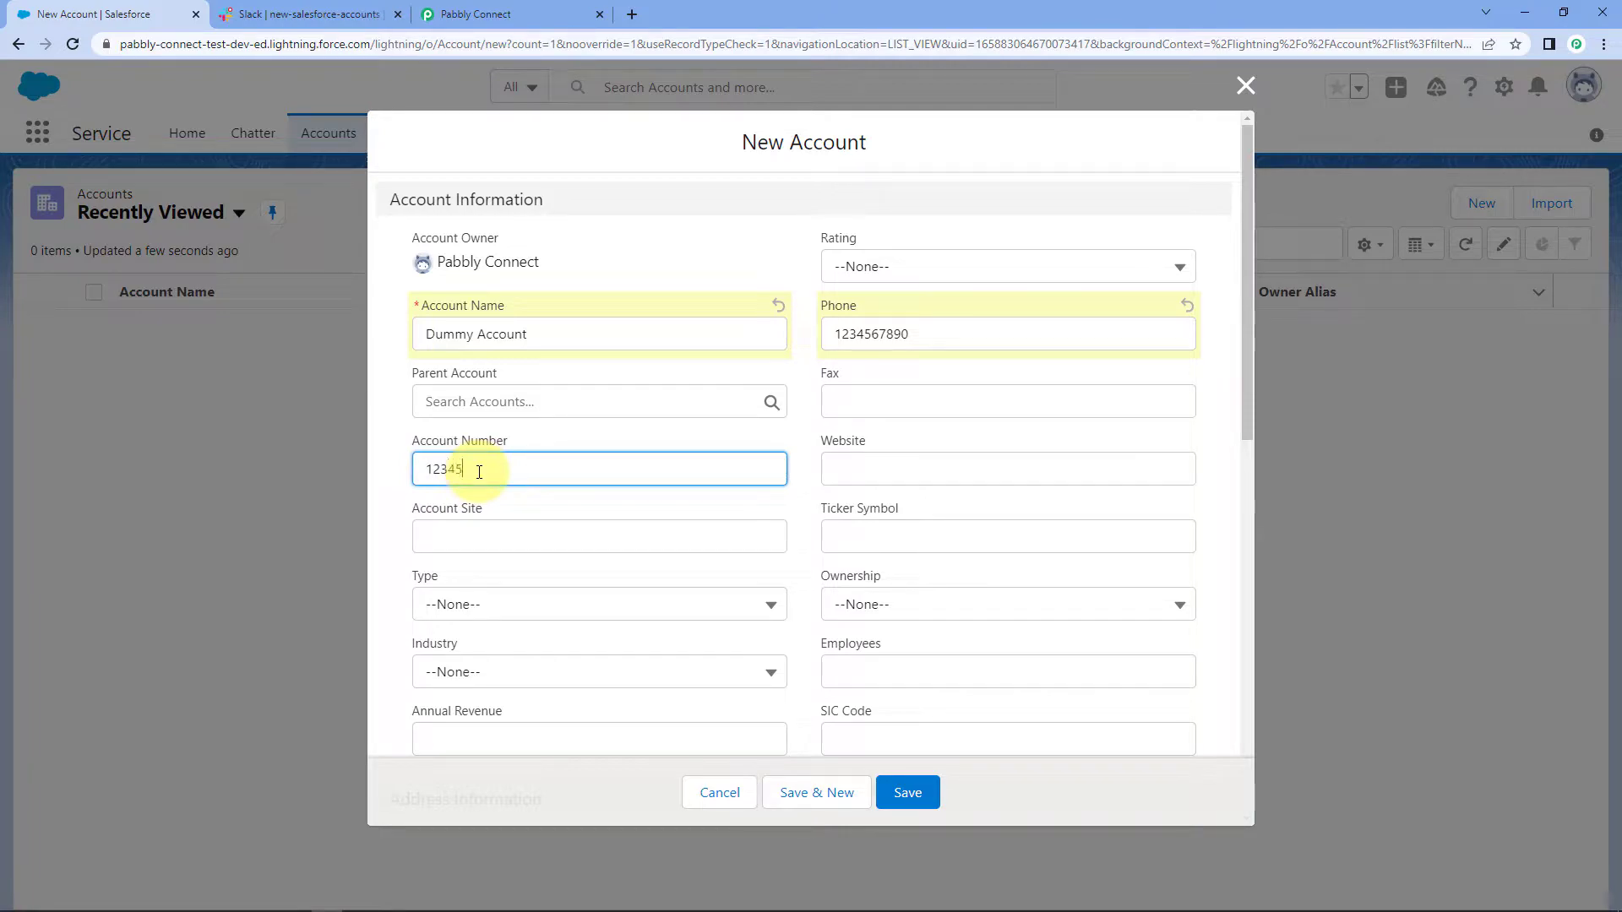
left_click(951, 474)
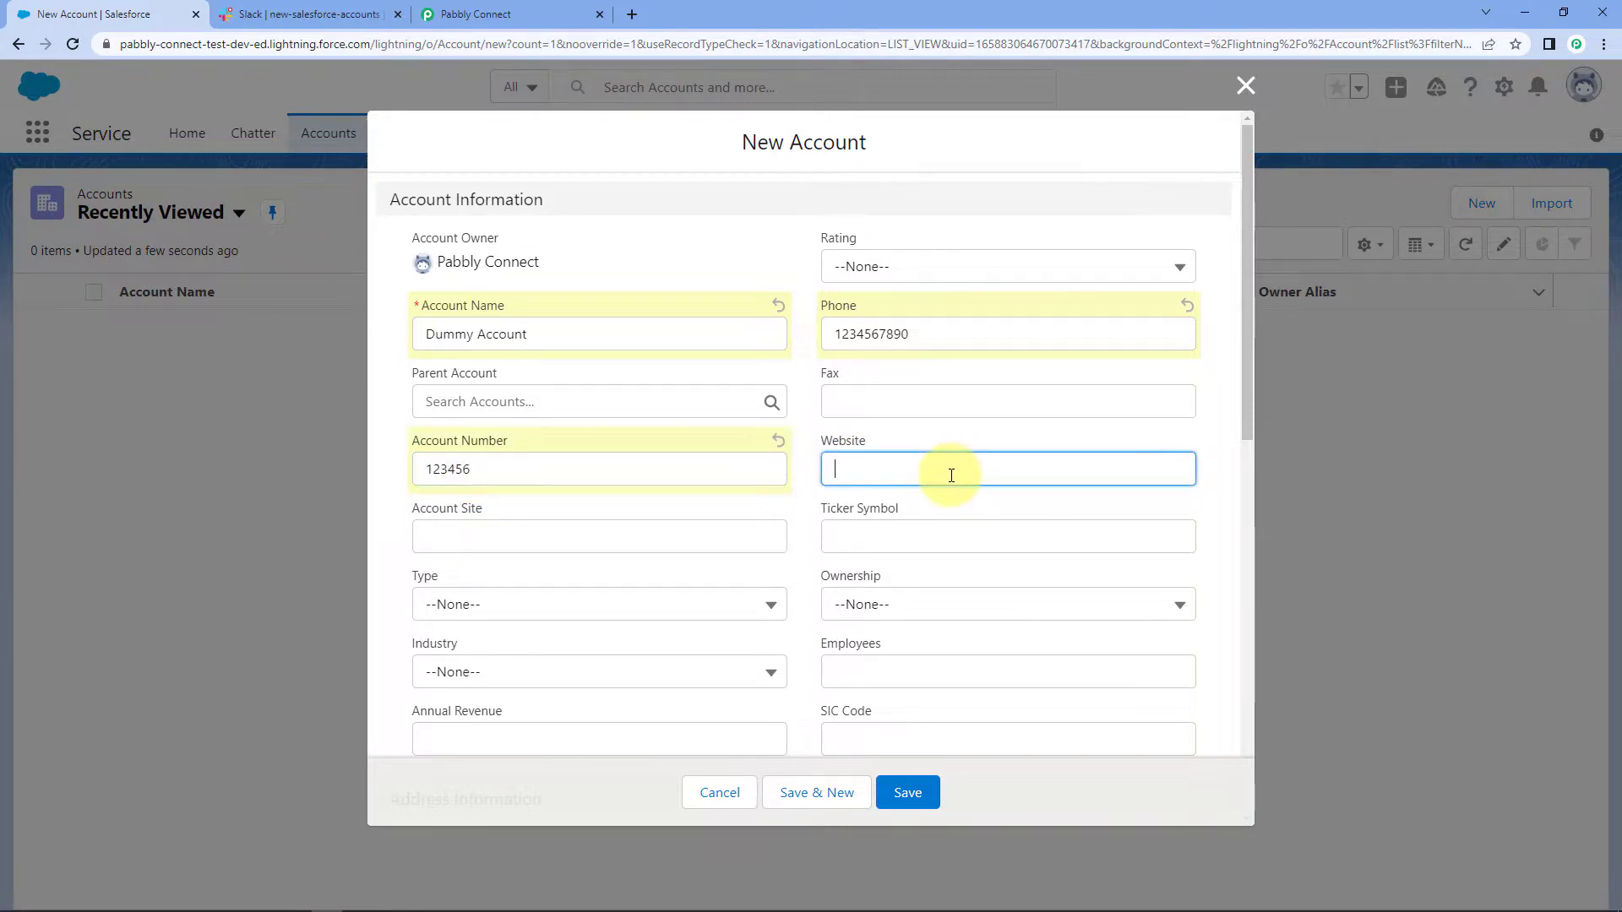
type("www.pabbly.com")
left_click(477, 540)
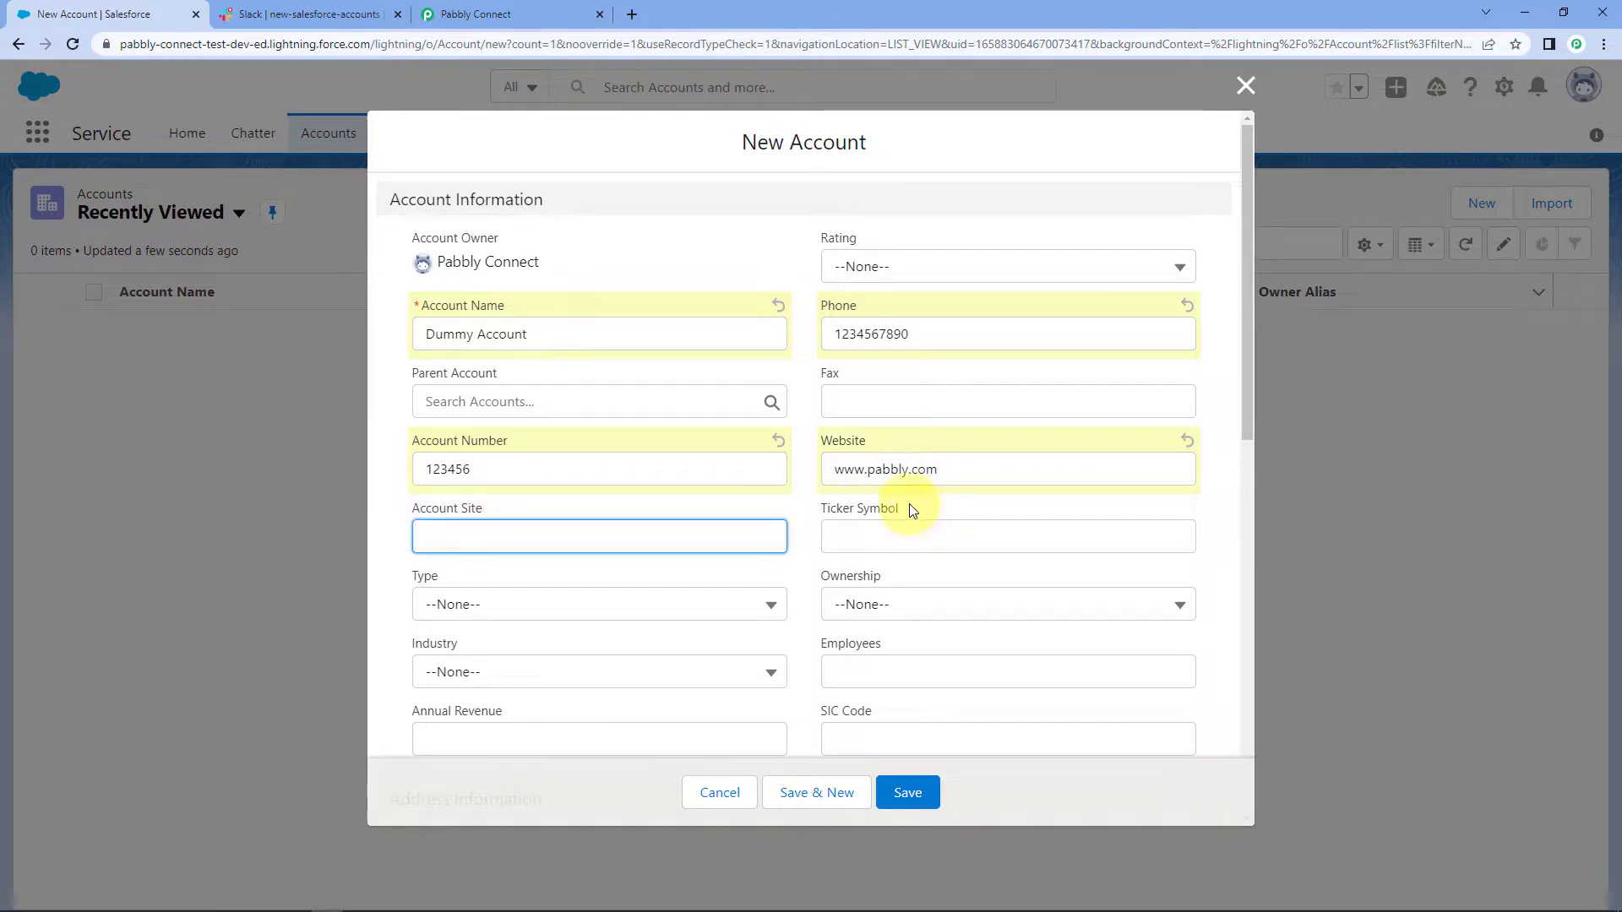
Step: Set the new account's type to Technology Partner and its ownership to Private
left_click(620, 607)
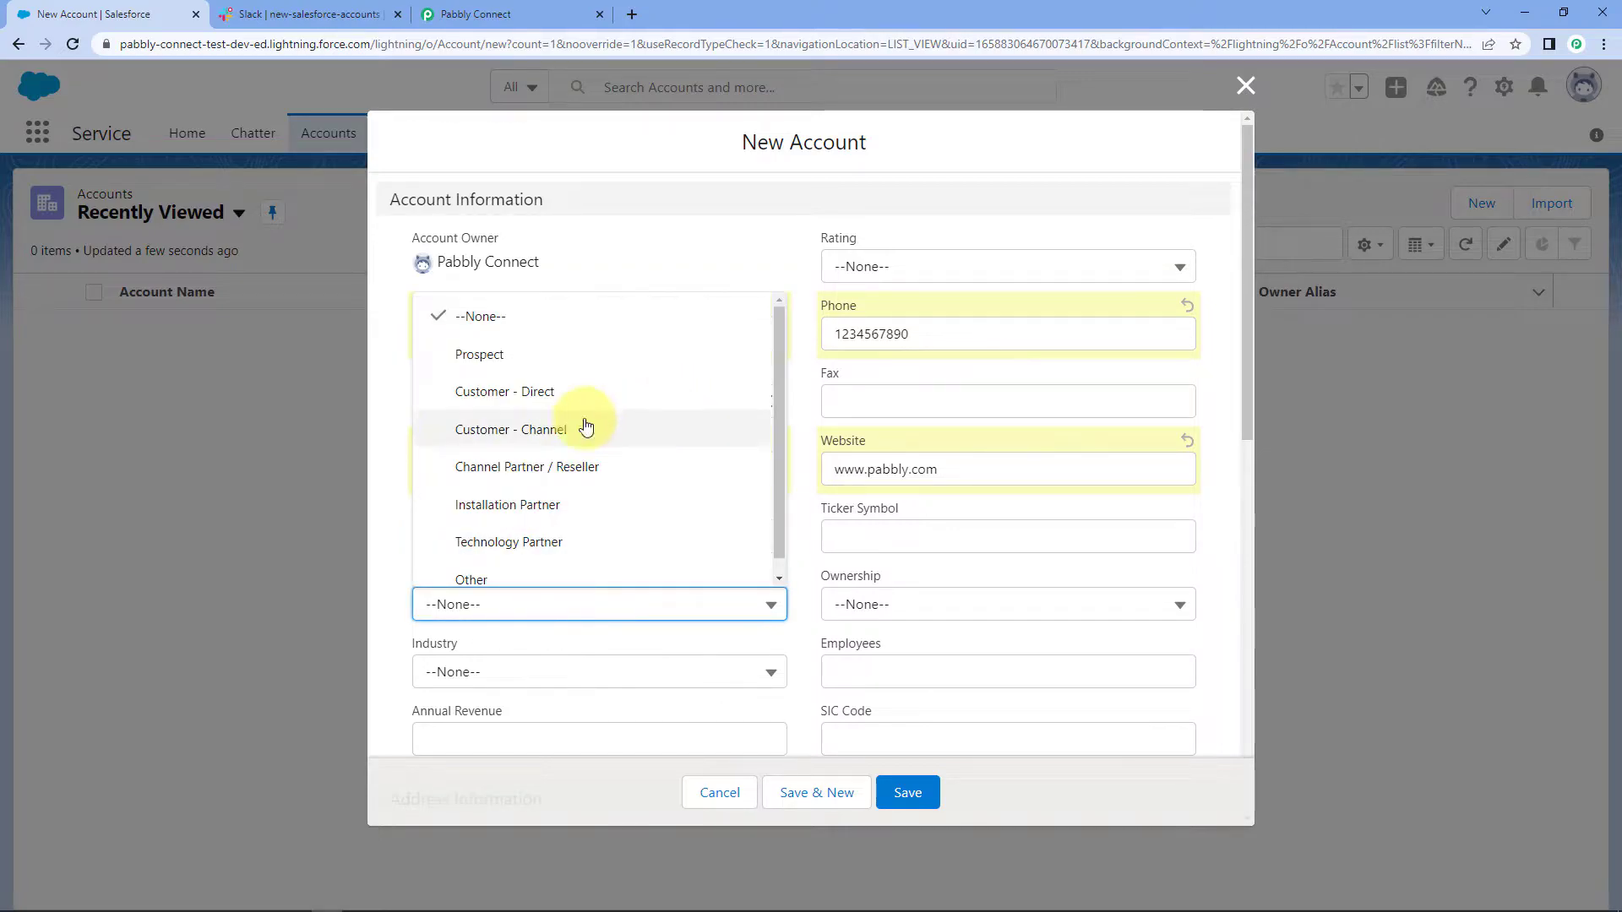
left_click(561, 543)
left_click(914, 608)
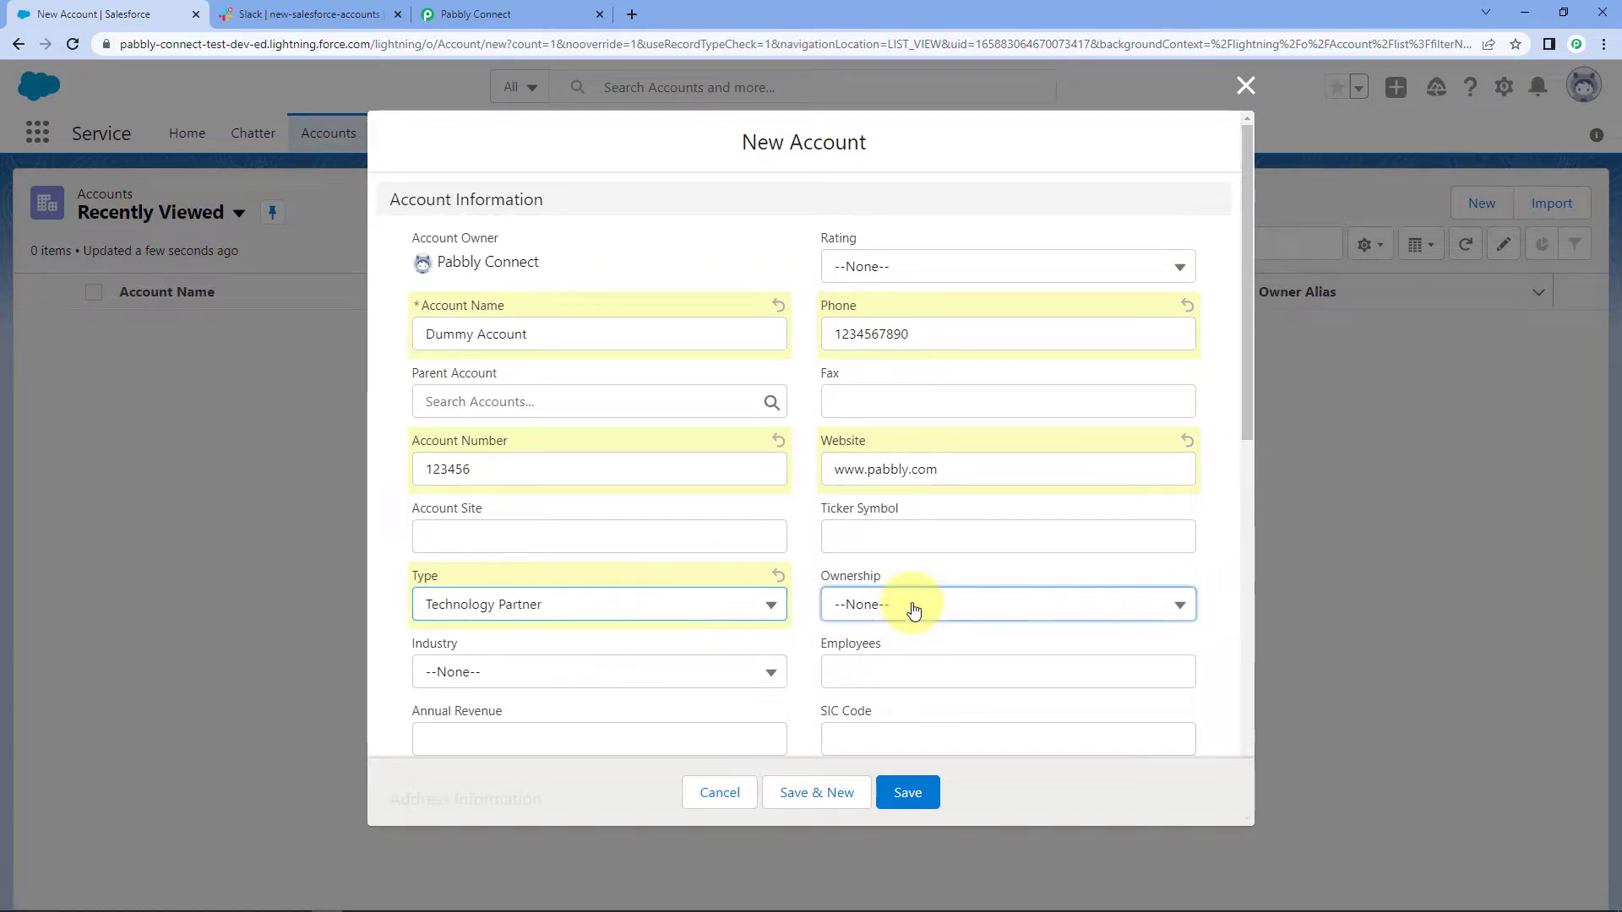
left_click(905, 717)
Step: Set the new account's industry to Technology
left_click(492, 667)
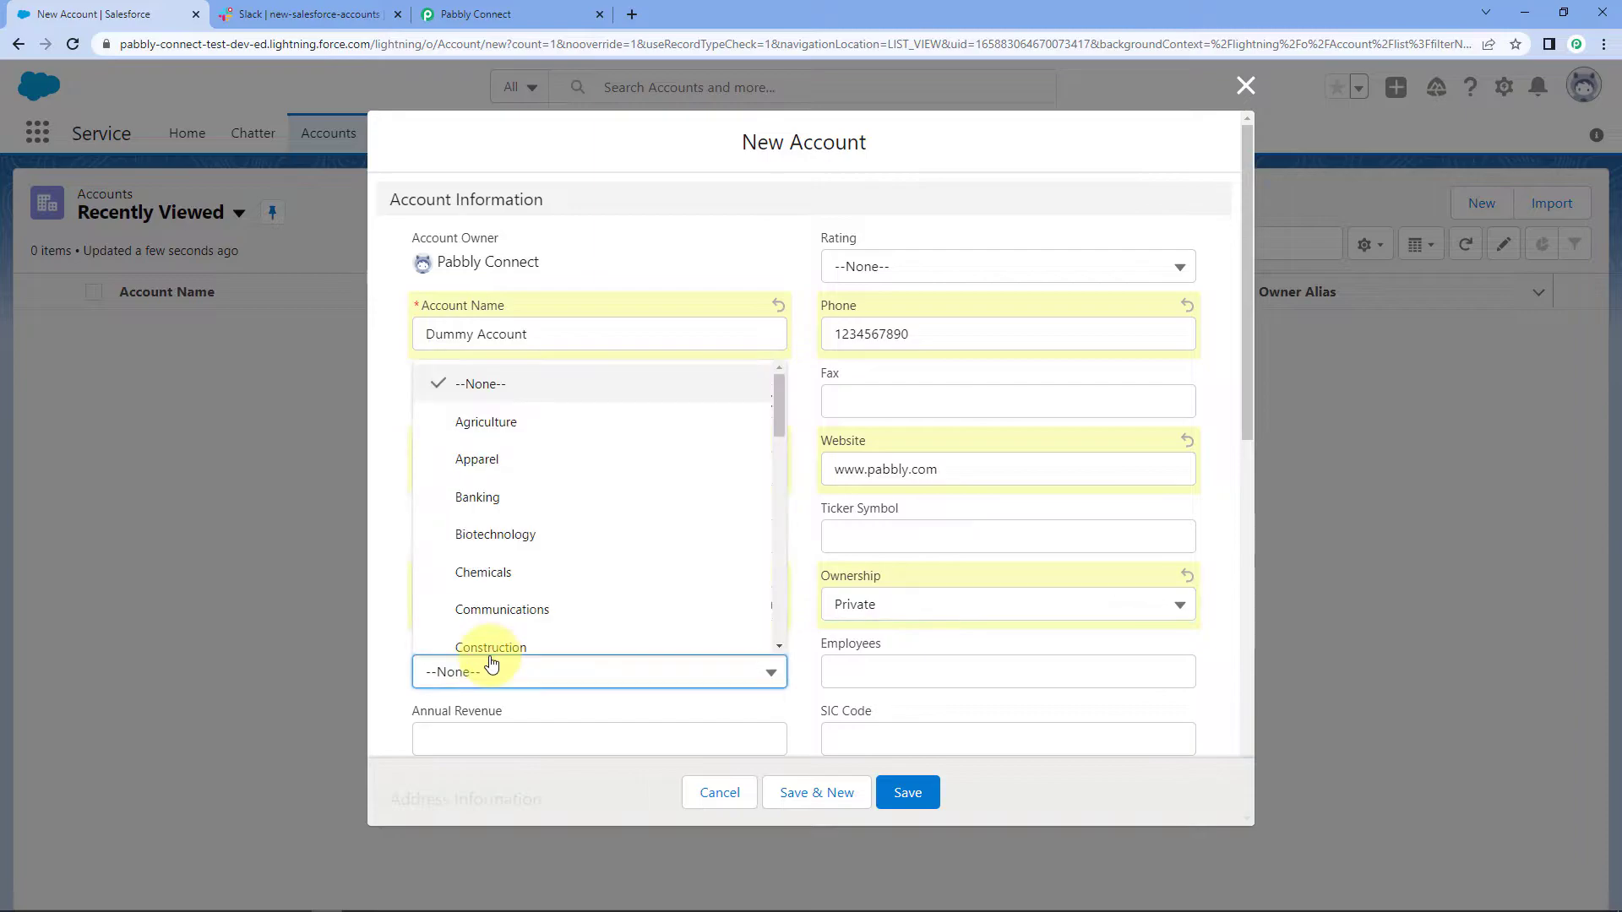
scroll(573, 475, "down", 1)
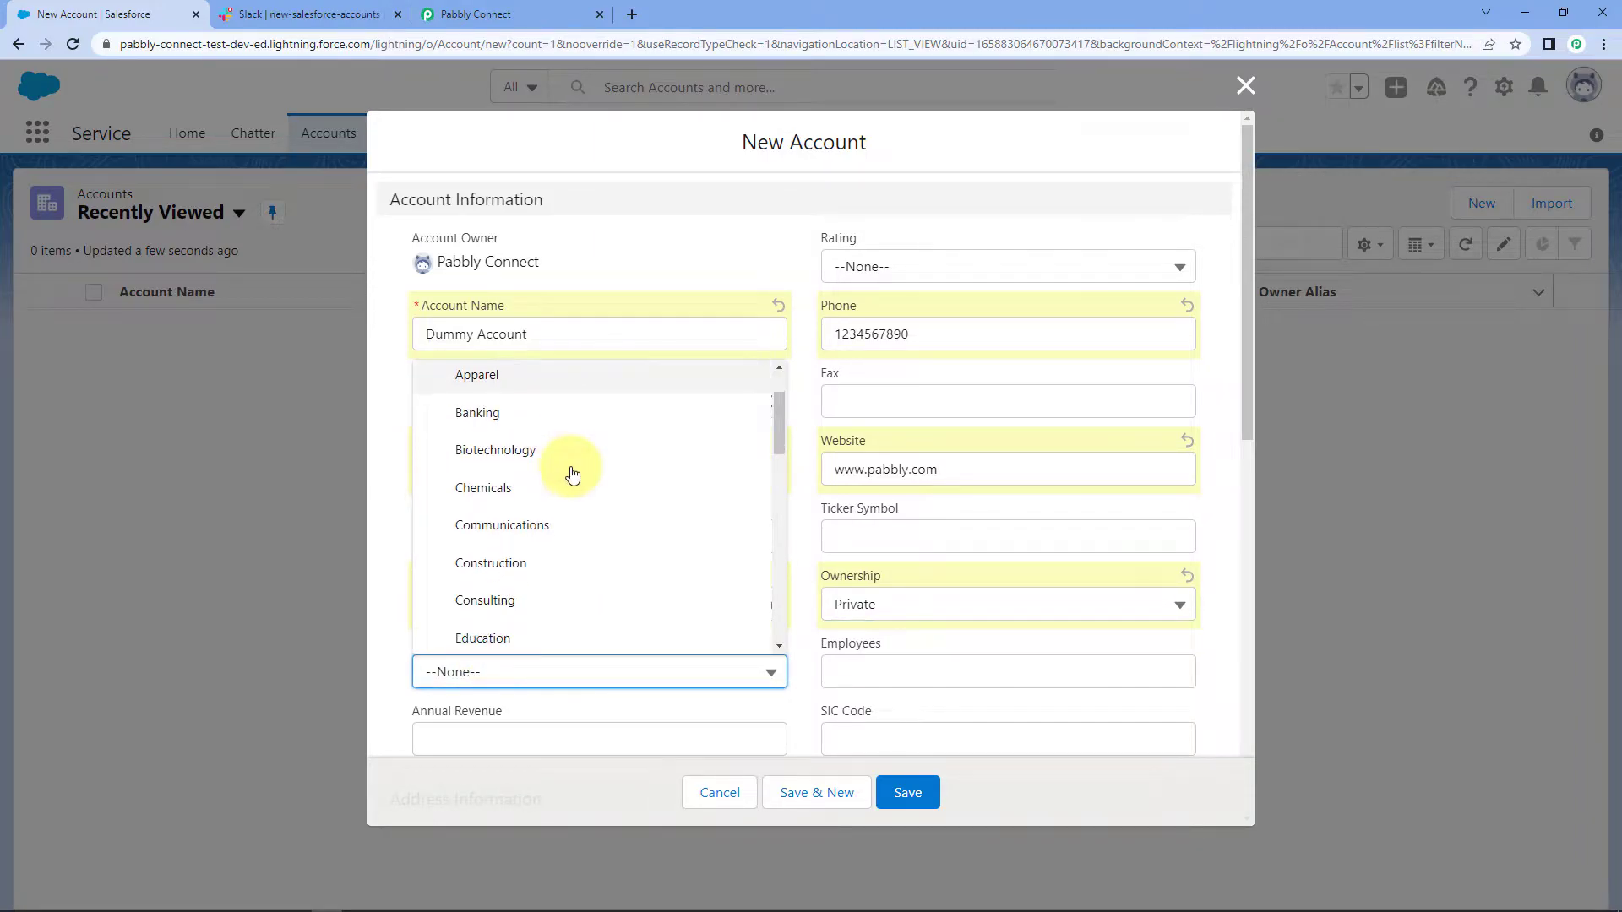
scroll(550, 485, "down", 3)
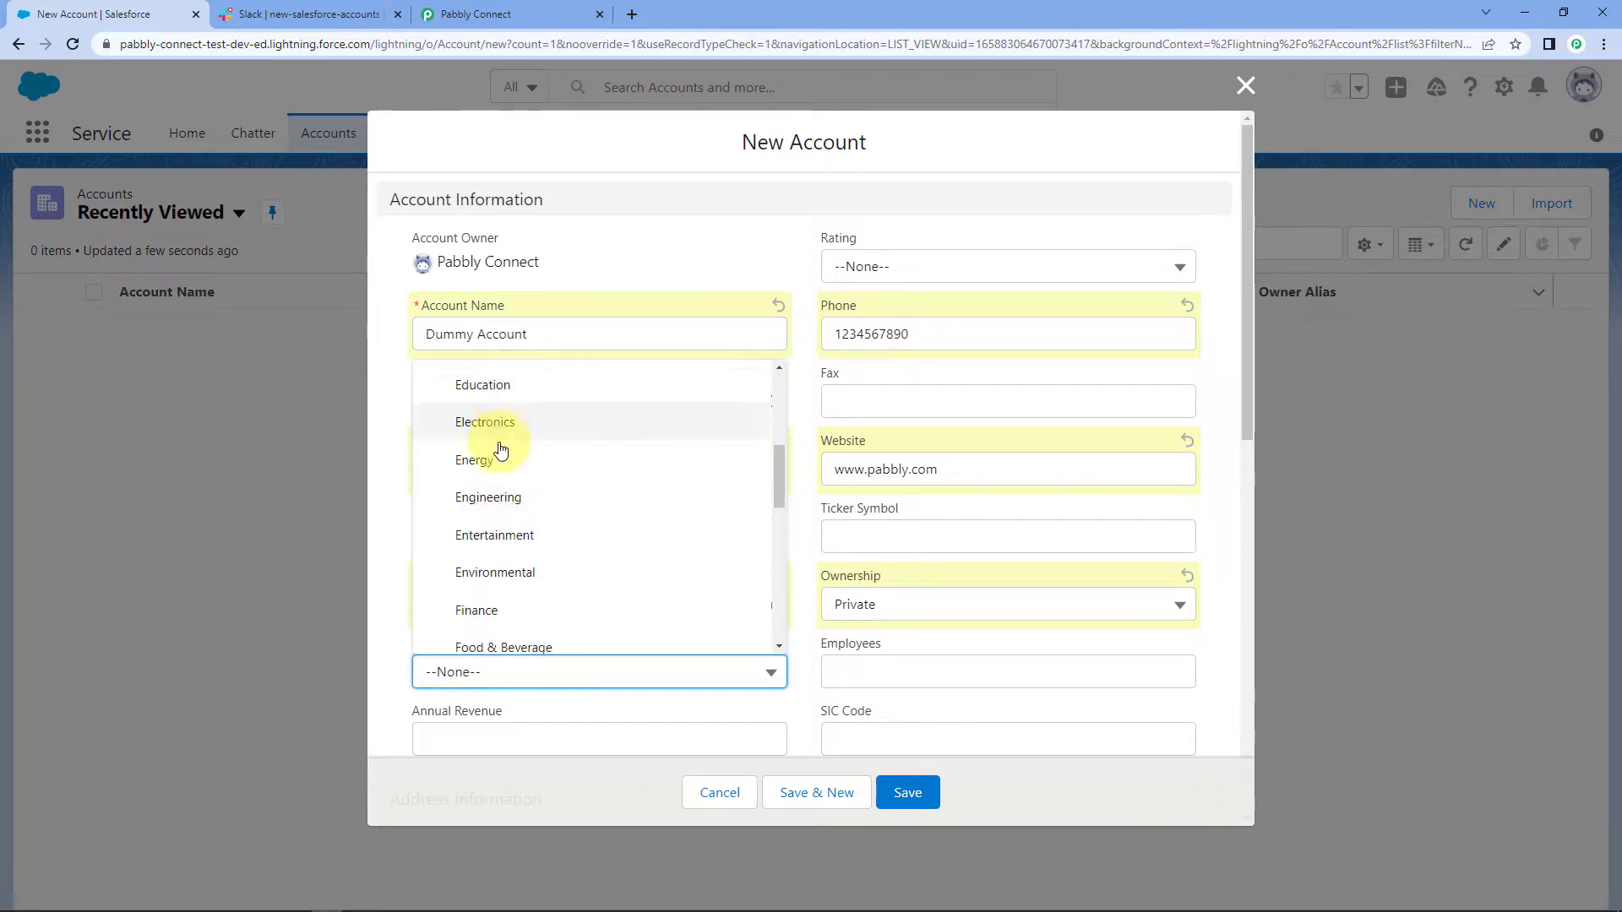
scroll(533, 499, "down", 2)
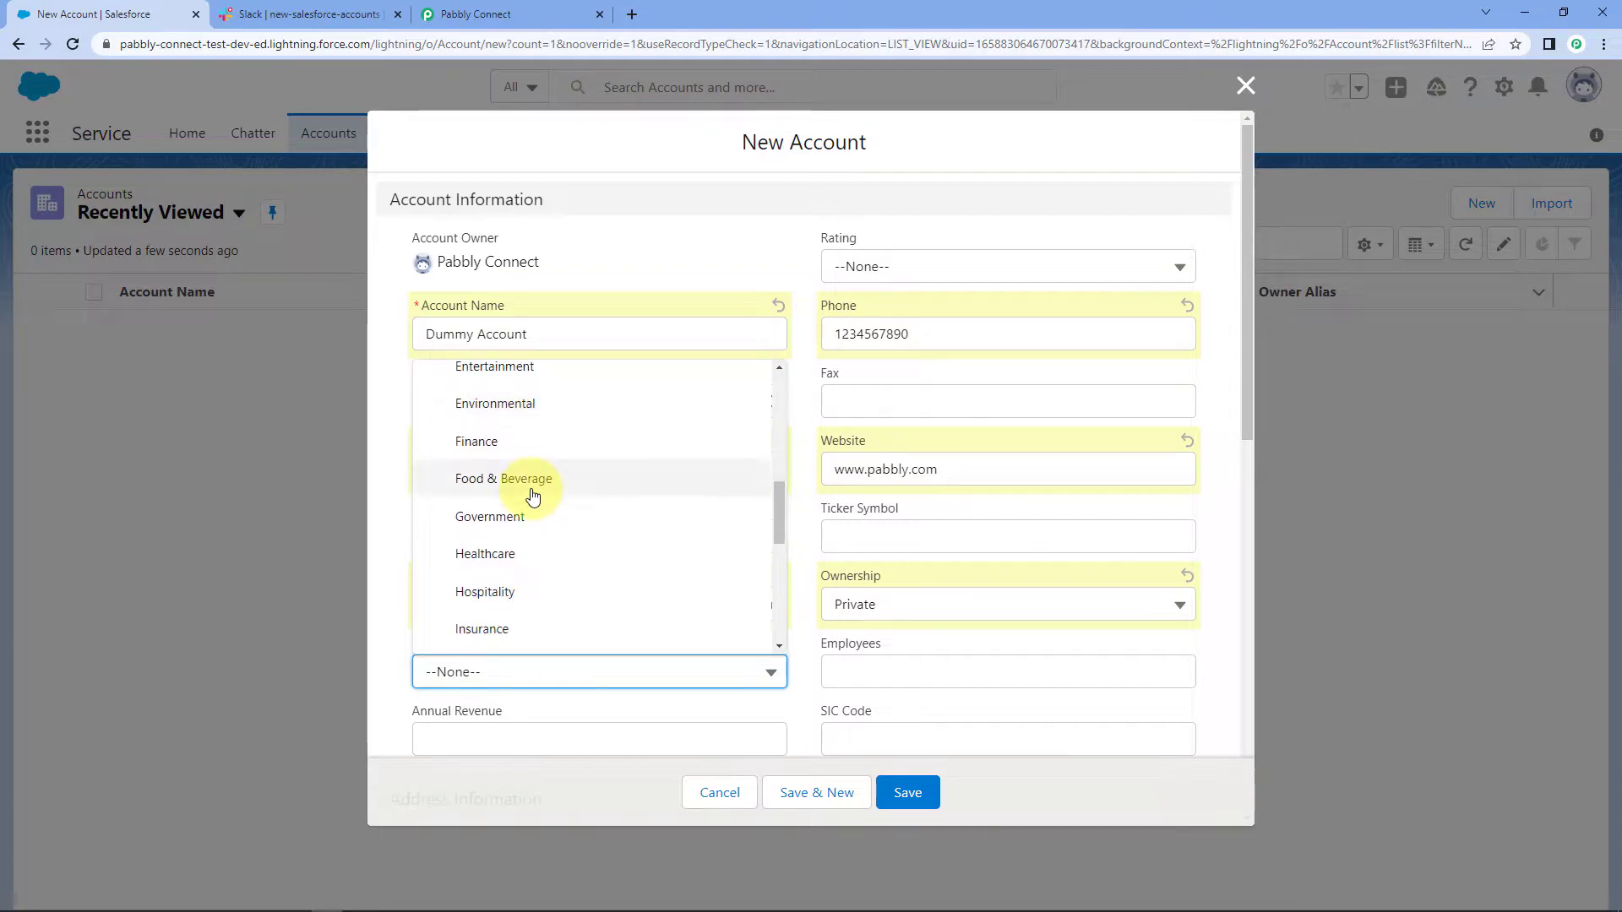
scroll(533, 497, "down", 3)
scroll(558, 497, "down", 2)
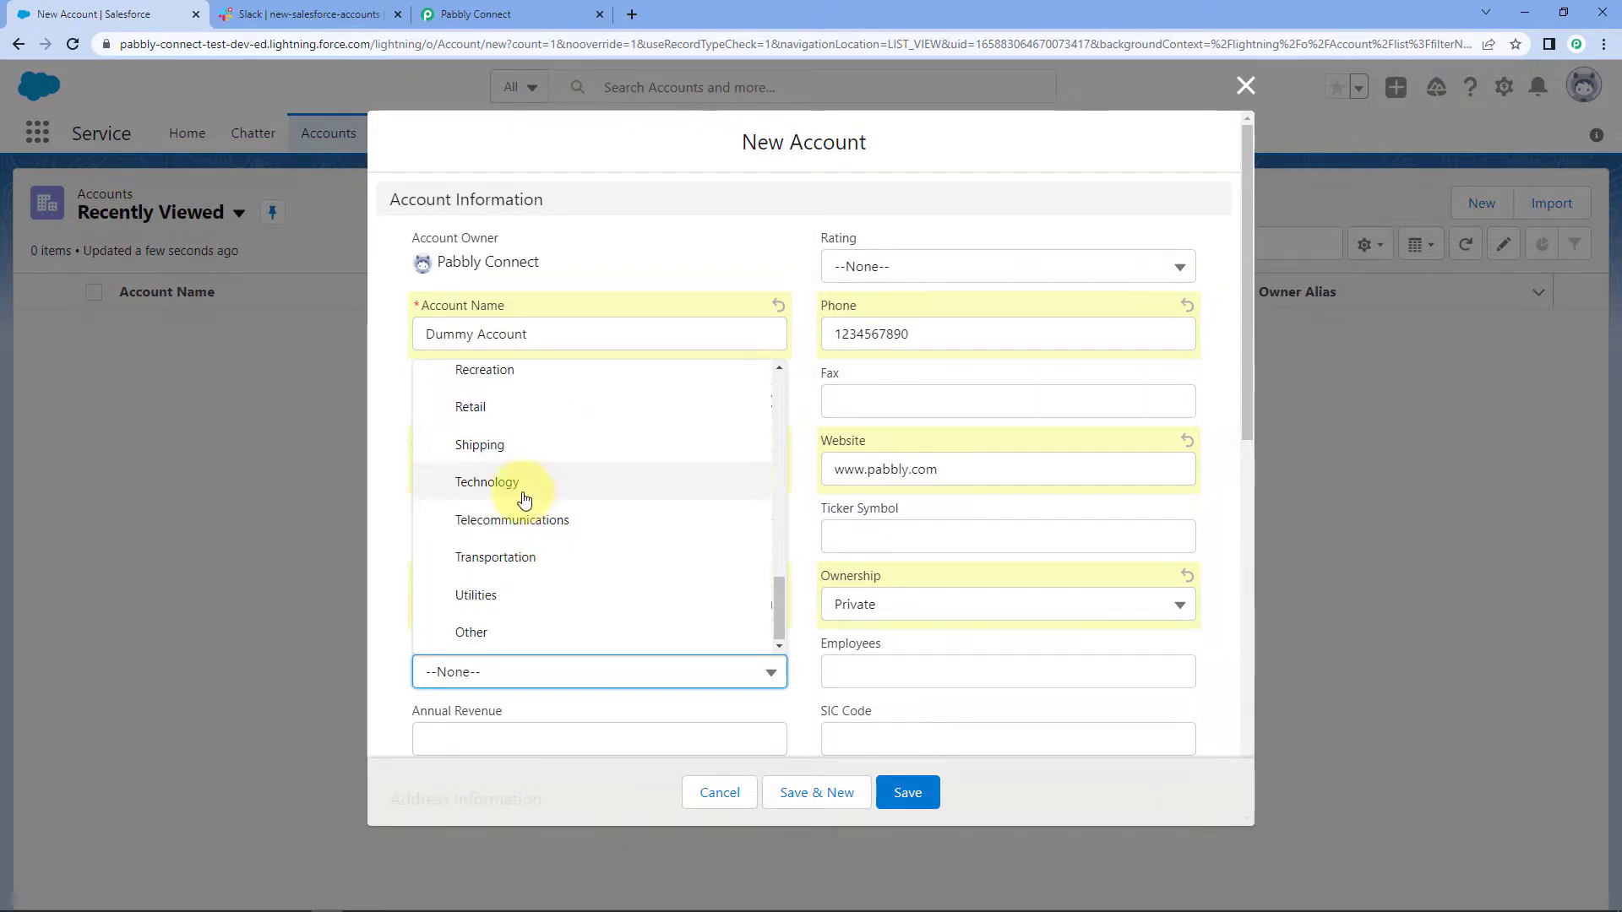
left_click(525, 500)
Step: Enter 20 as the new account's number of employees and $132 as its annual revenue
scroll(844, 549, "down", 3)
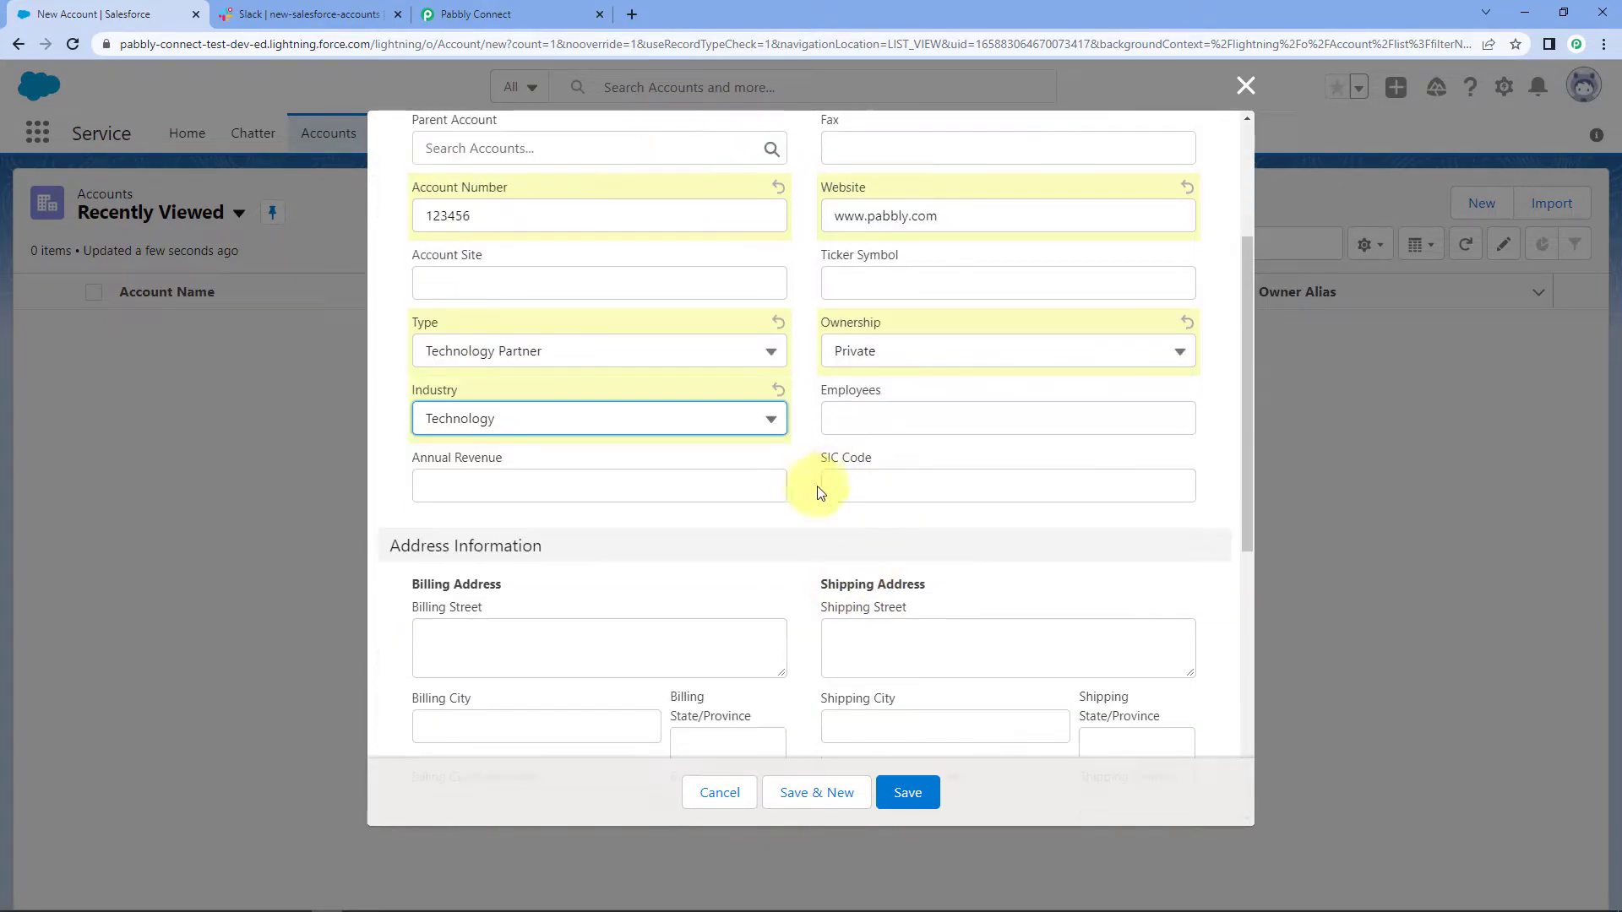
left_click(889, 421)
type("20")
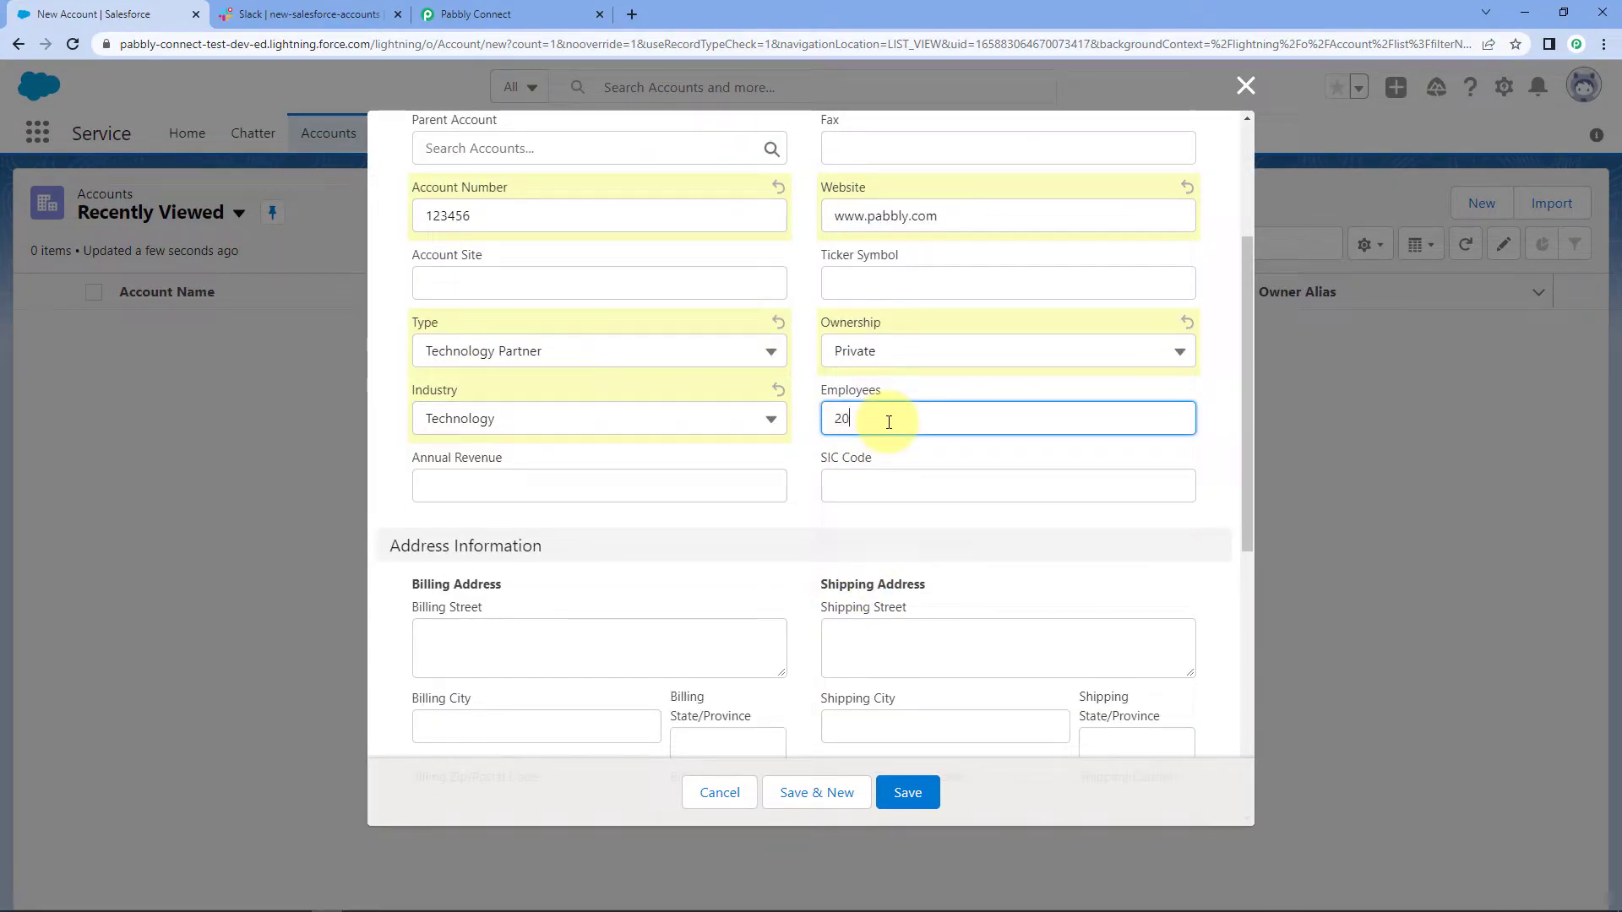
left_click(561, 488)
type("132")
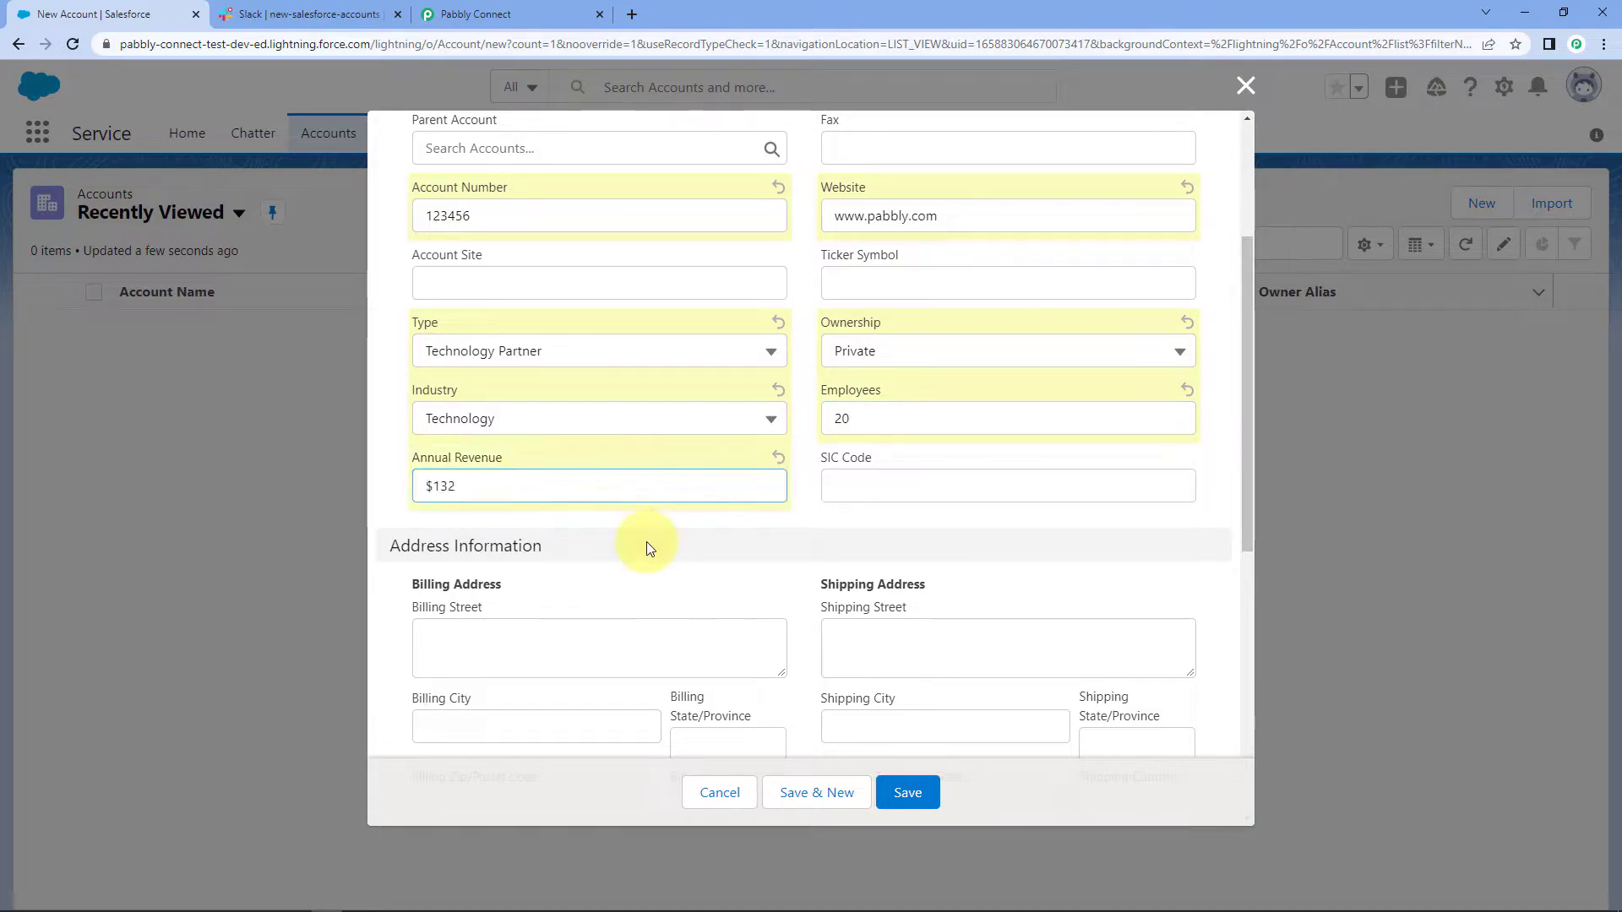
left_click(648, 543)
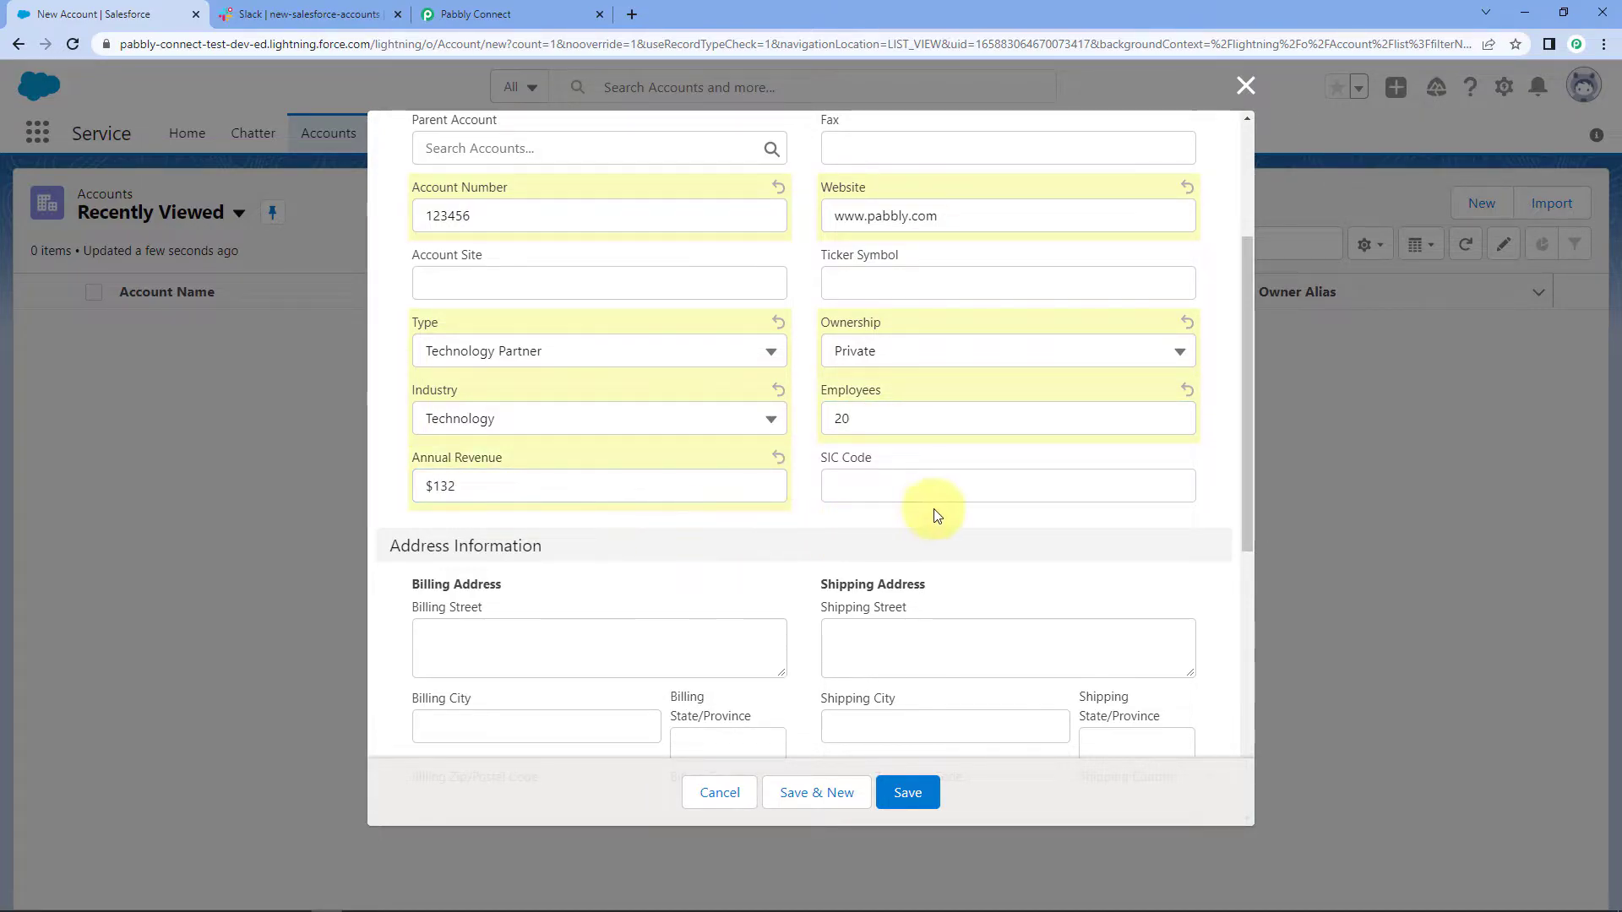
Step: Review the filled-in fields and the remaining address, additional and description sections of the new account form, and save the account
scroll(726, 338, "down", 3)
scroll(718, 321, "up", 6)
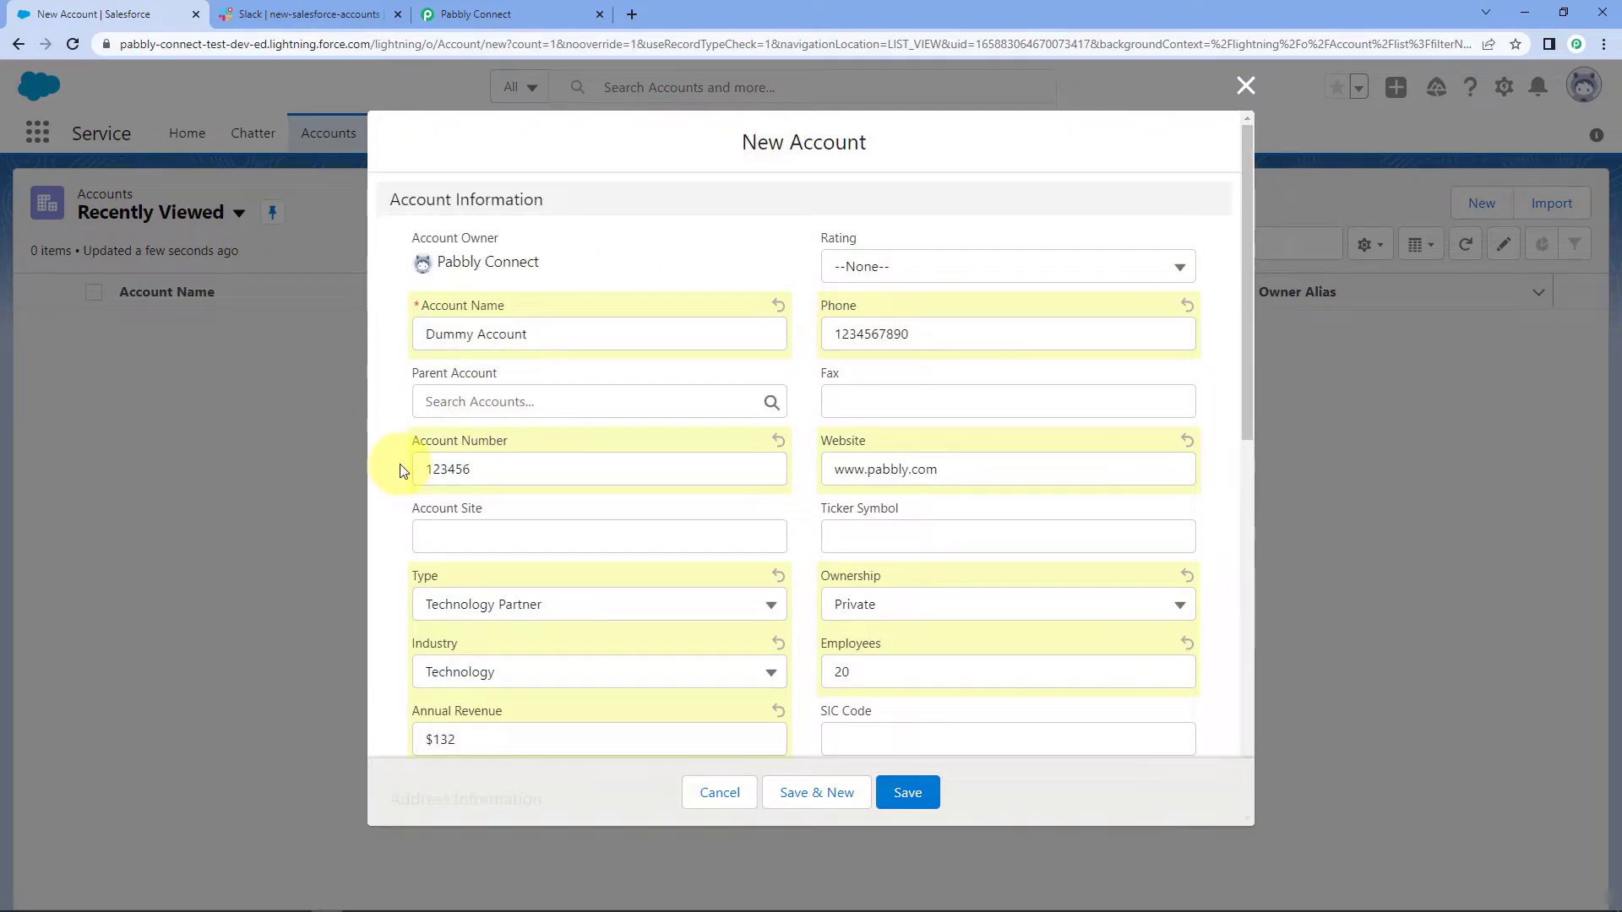
scroll(492, 427, "down", 4)
scroll(507, 427, "up", 4)
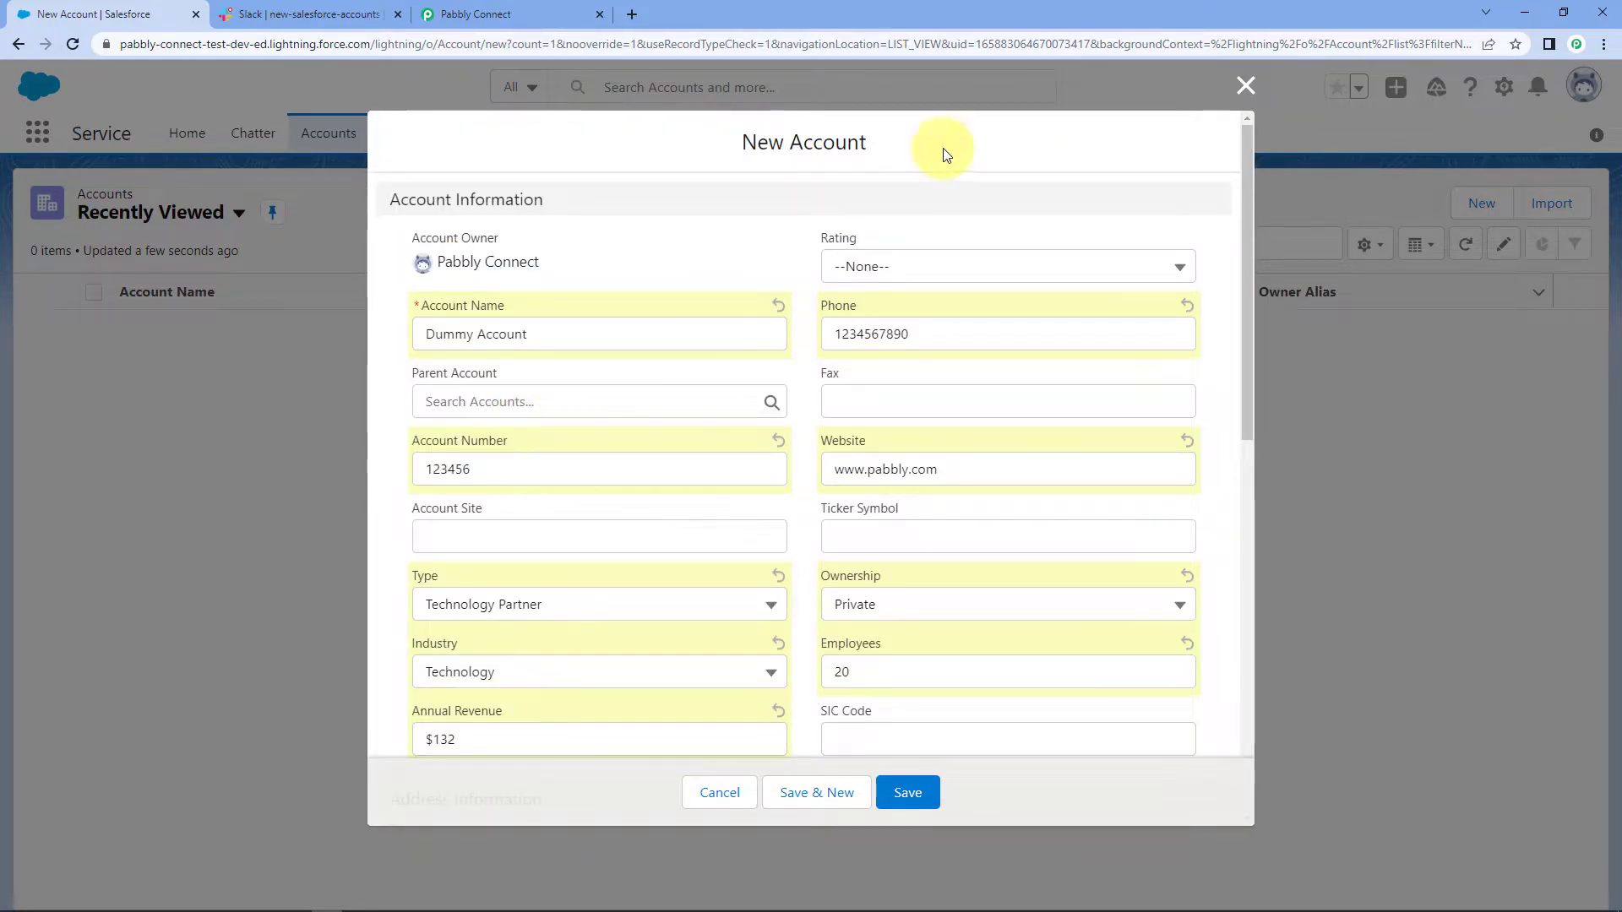
scroll(630, 321, "down", 6)
scroll(634, 296, "down", 3)
scroll(641, 264, "up", 4)
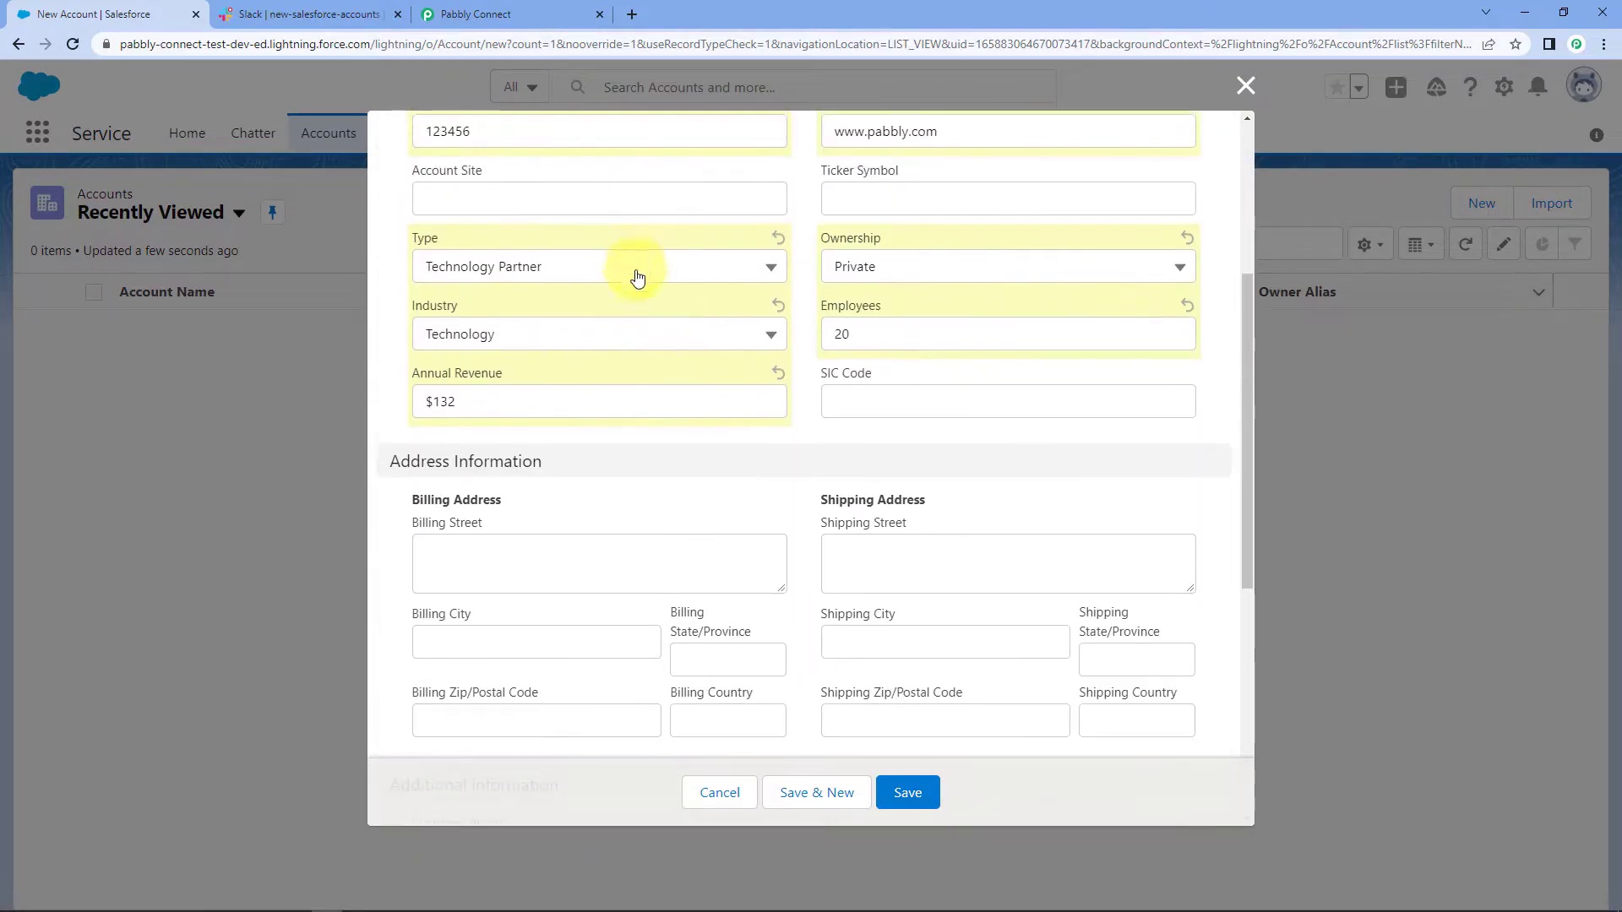
scroll(629, 245, "down", 2)
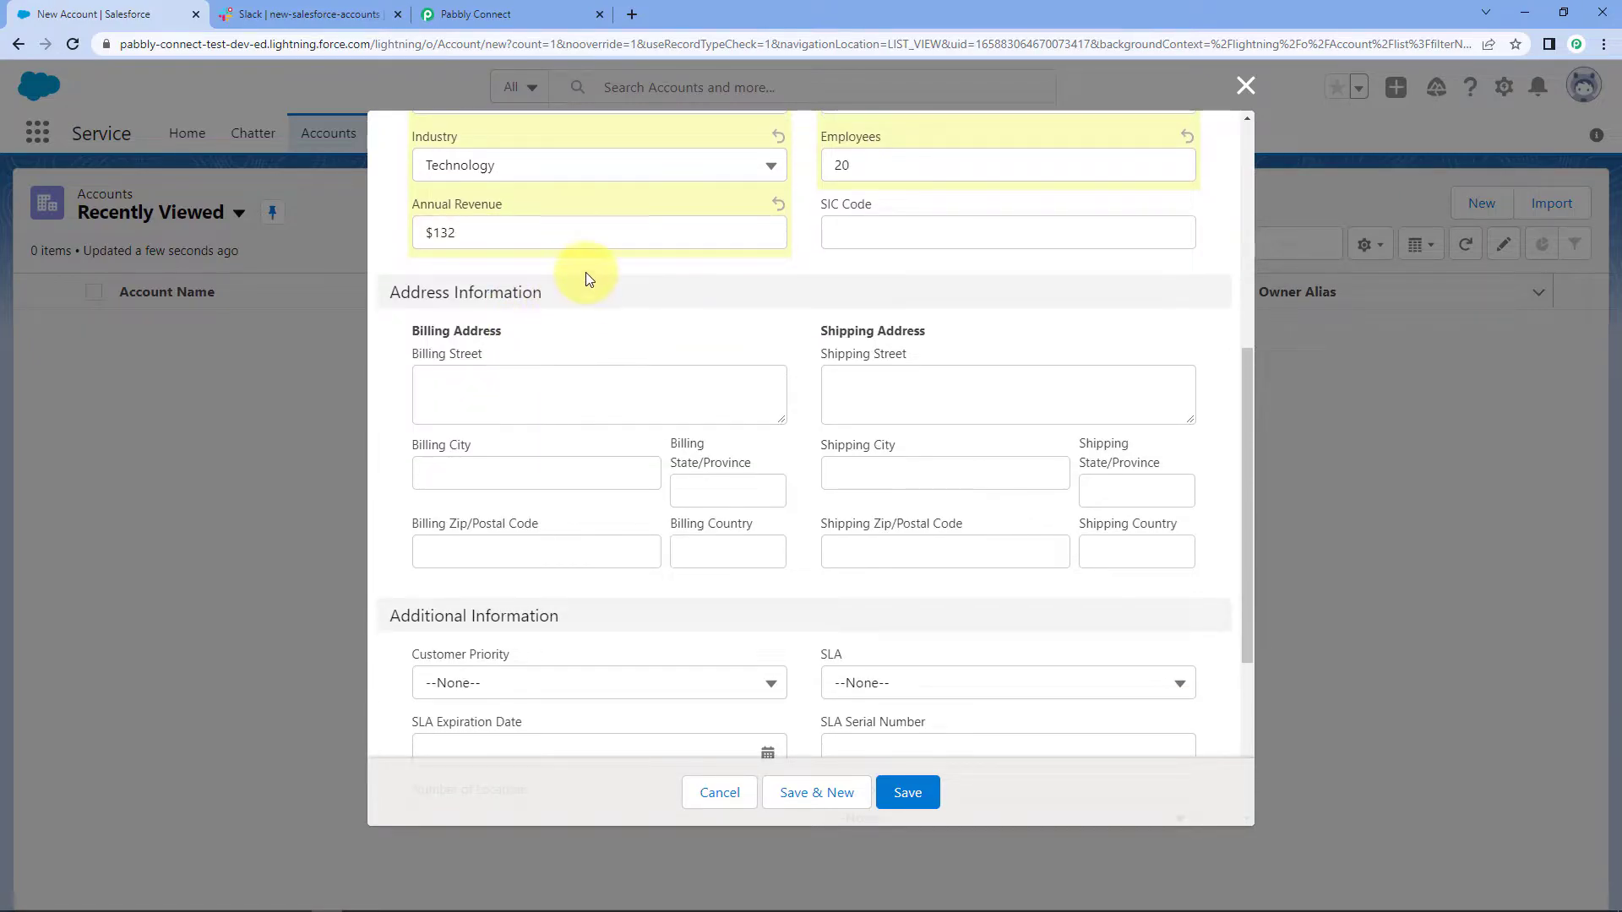
scroll(587, 274, "down", 2)
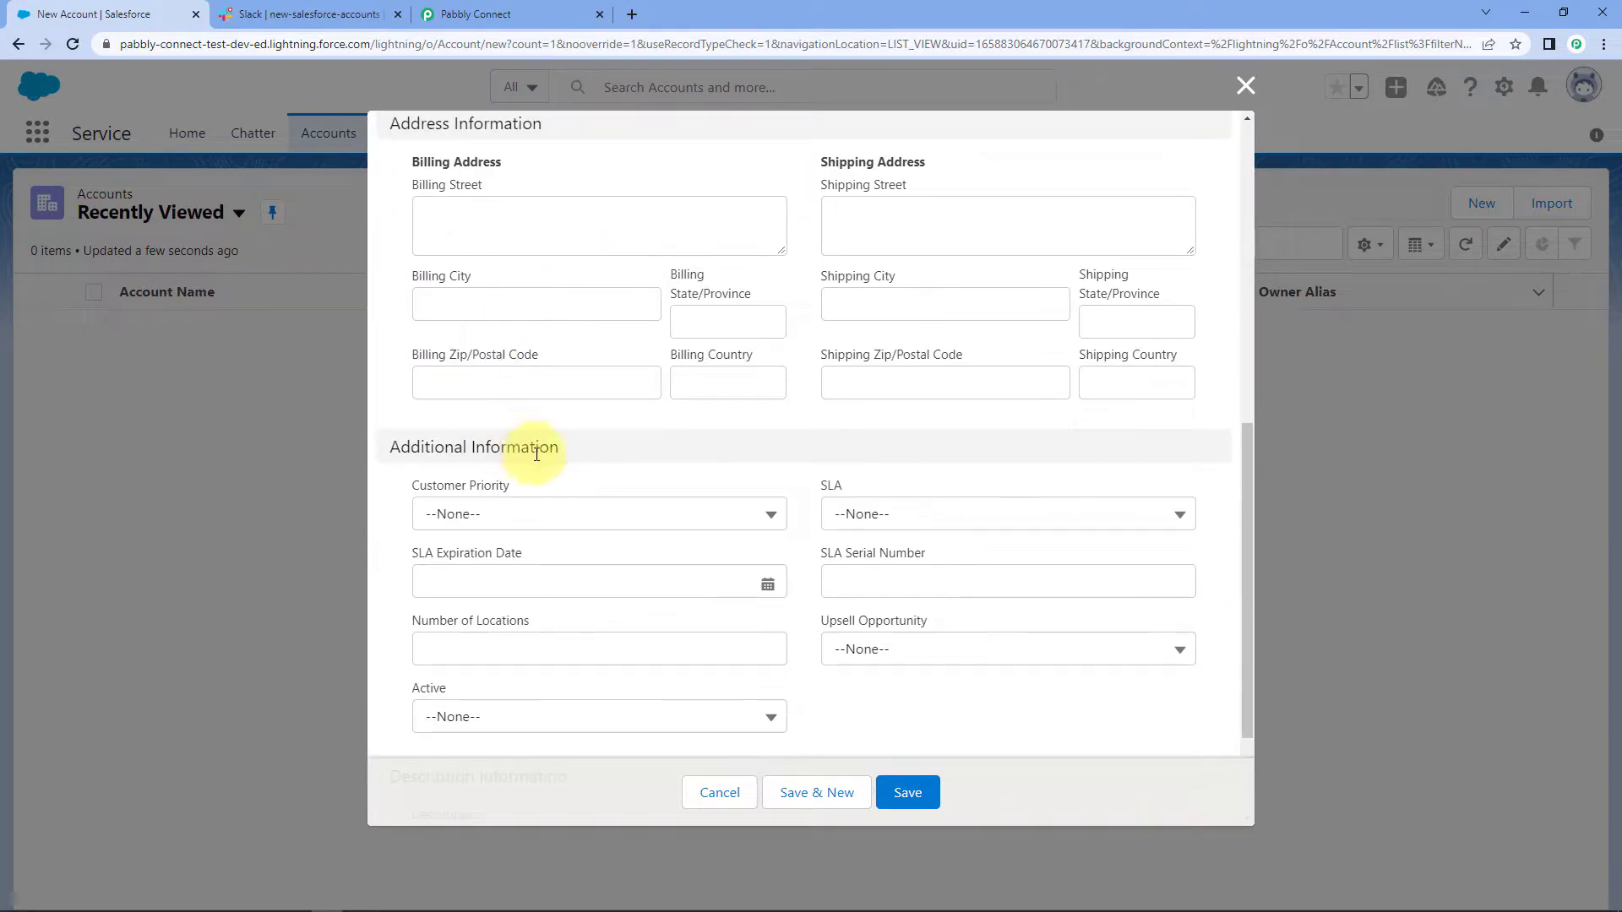
scroll(409, 464, "up", 1)
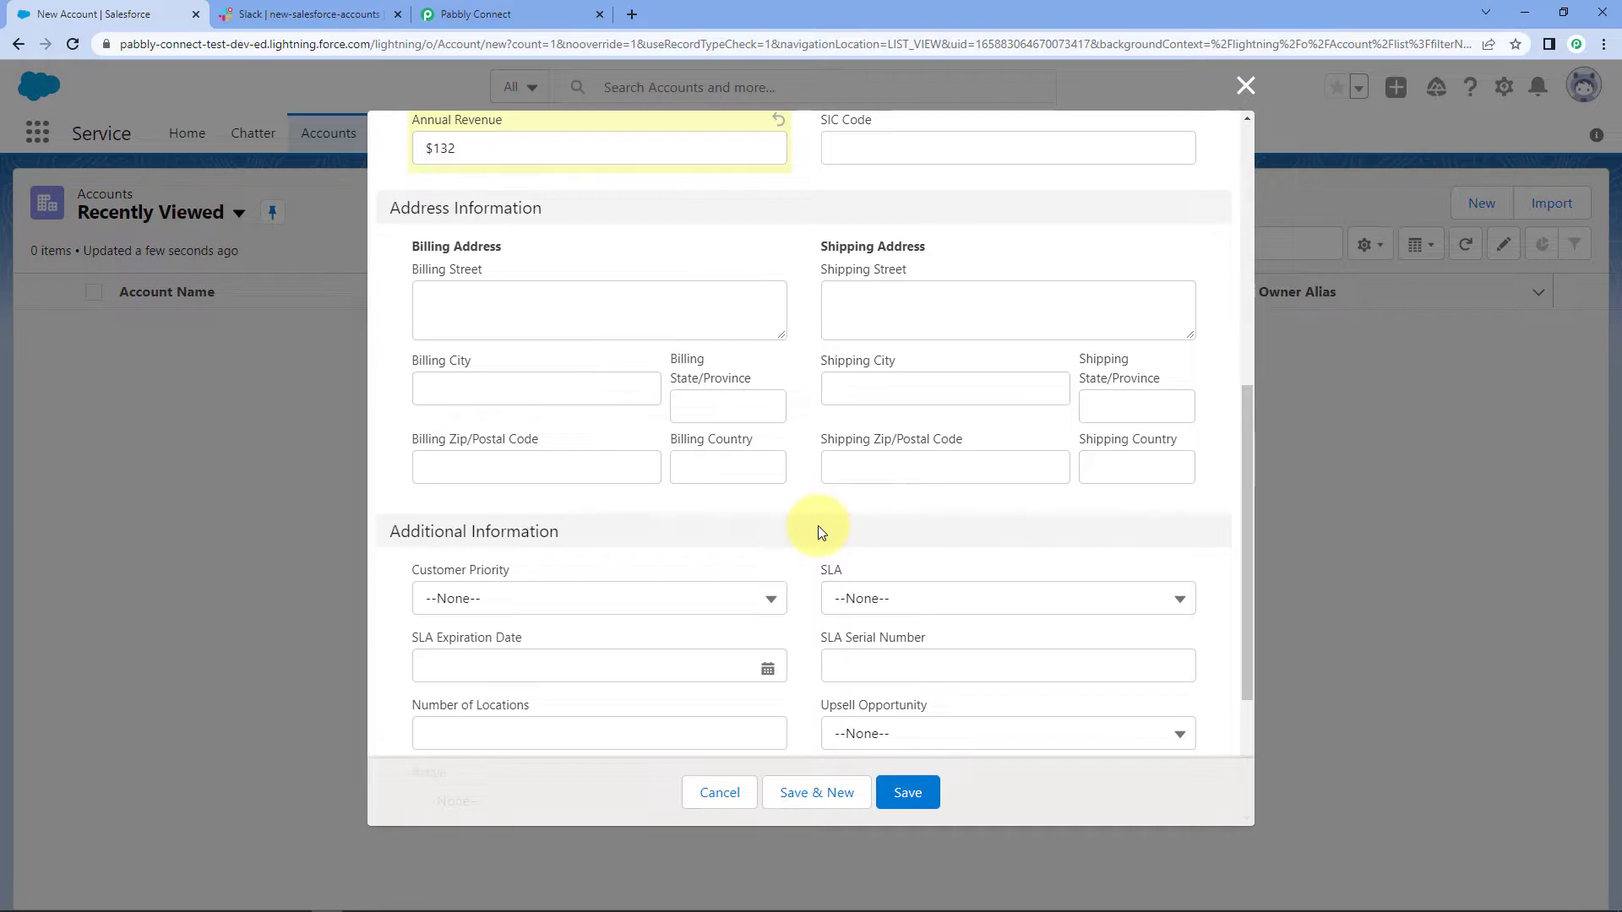
scroll(819, 532, "down", 3)
scroll(818, 532, "down", 1)
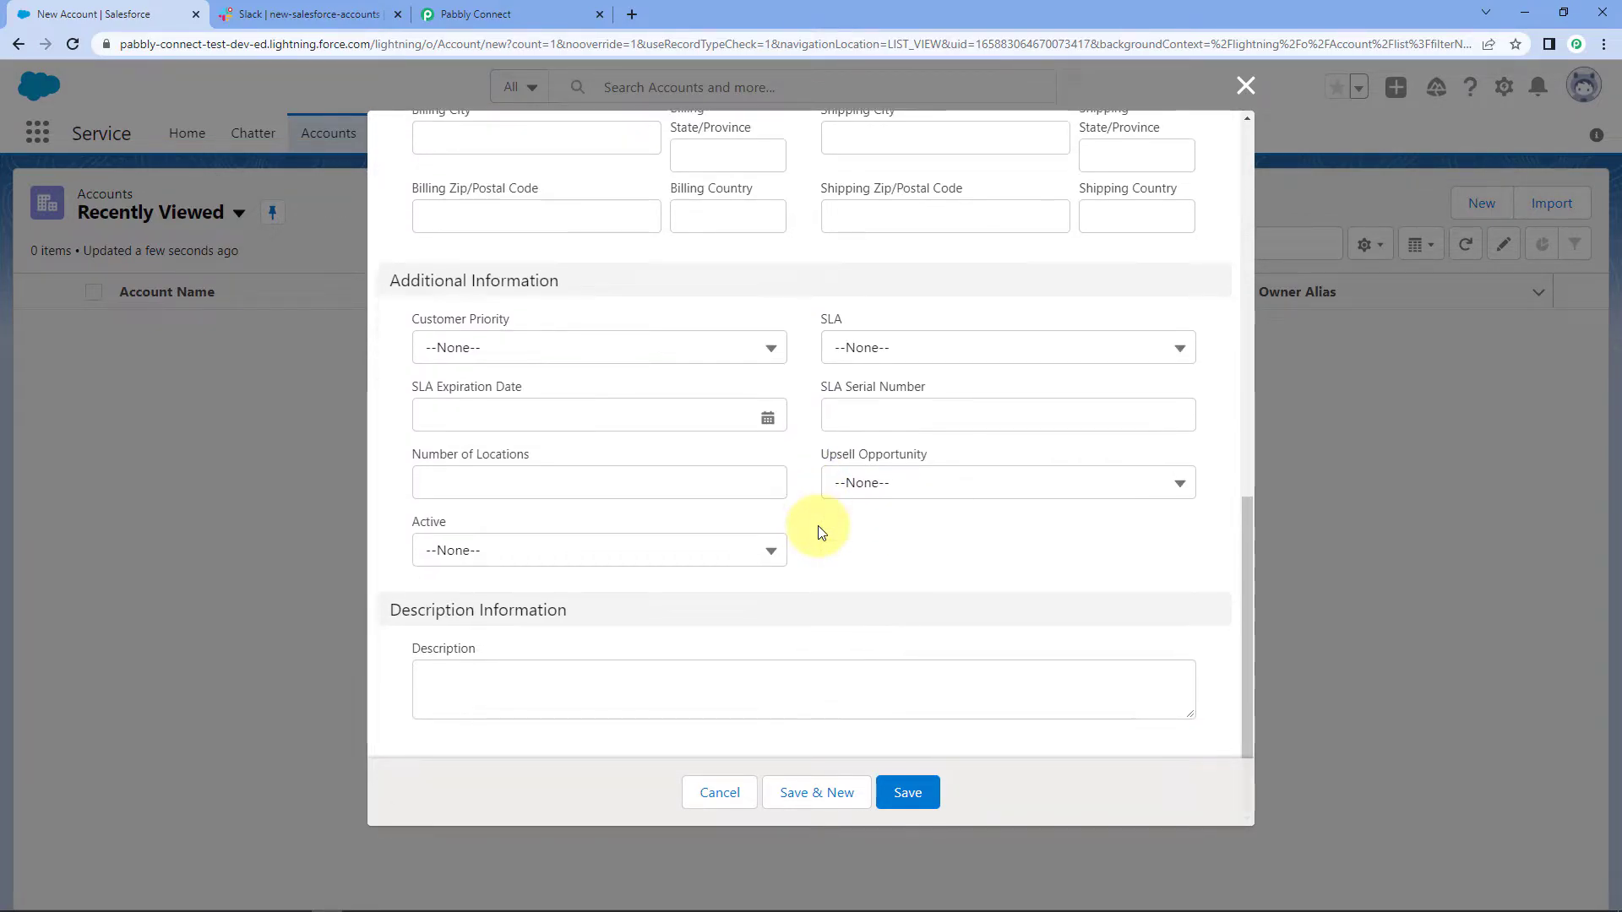
left_click(927, 796)
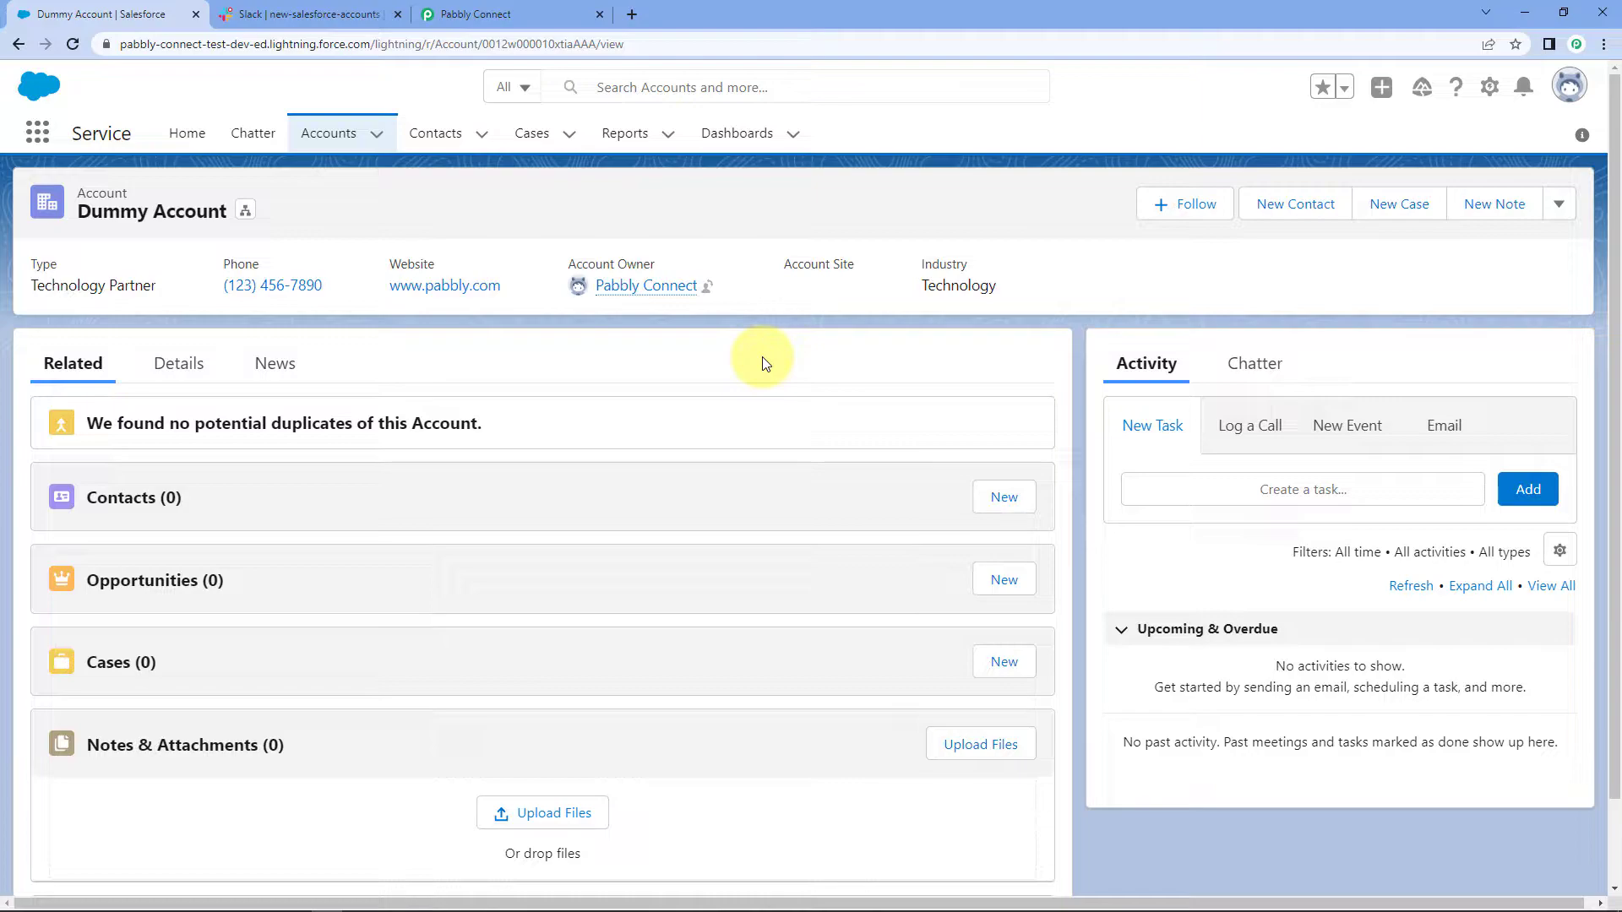
Step: Switch to Pabbly Connect and send a test request for the Salesforce New Account trigger
left_click(533, 8)
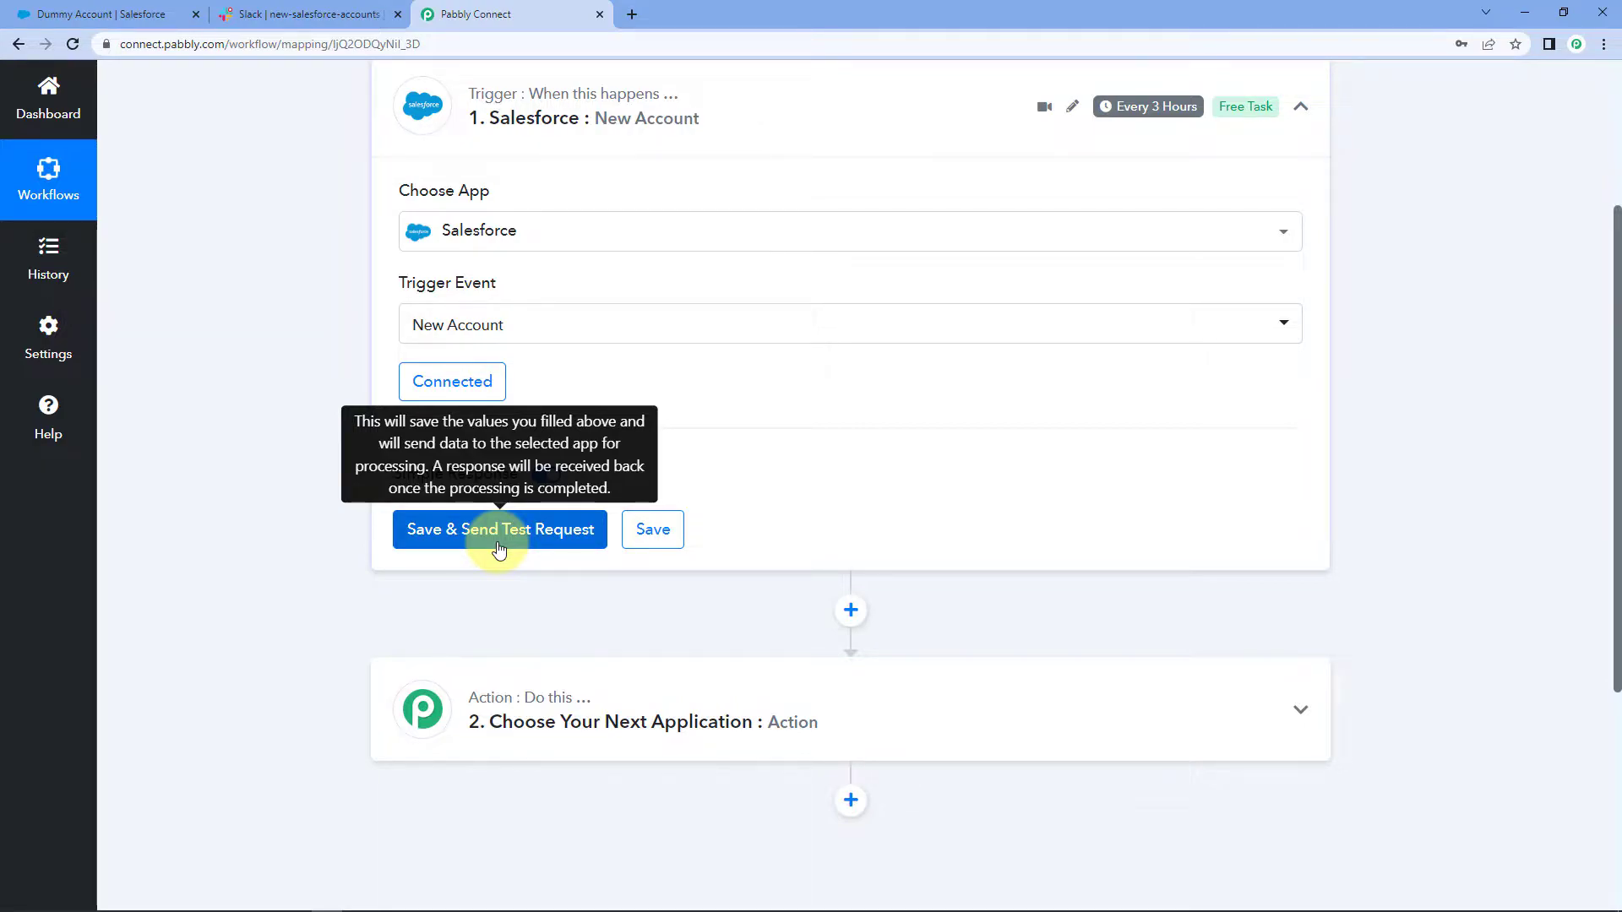
left_click(498, 550)
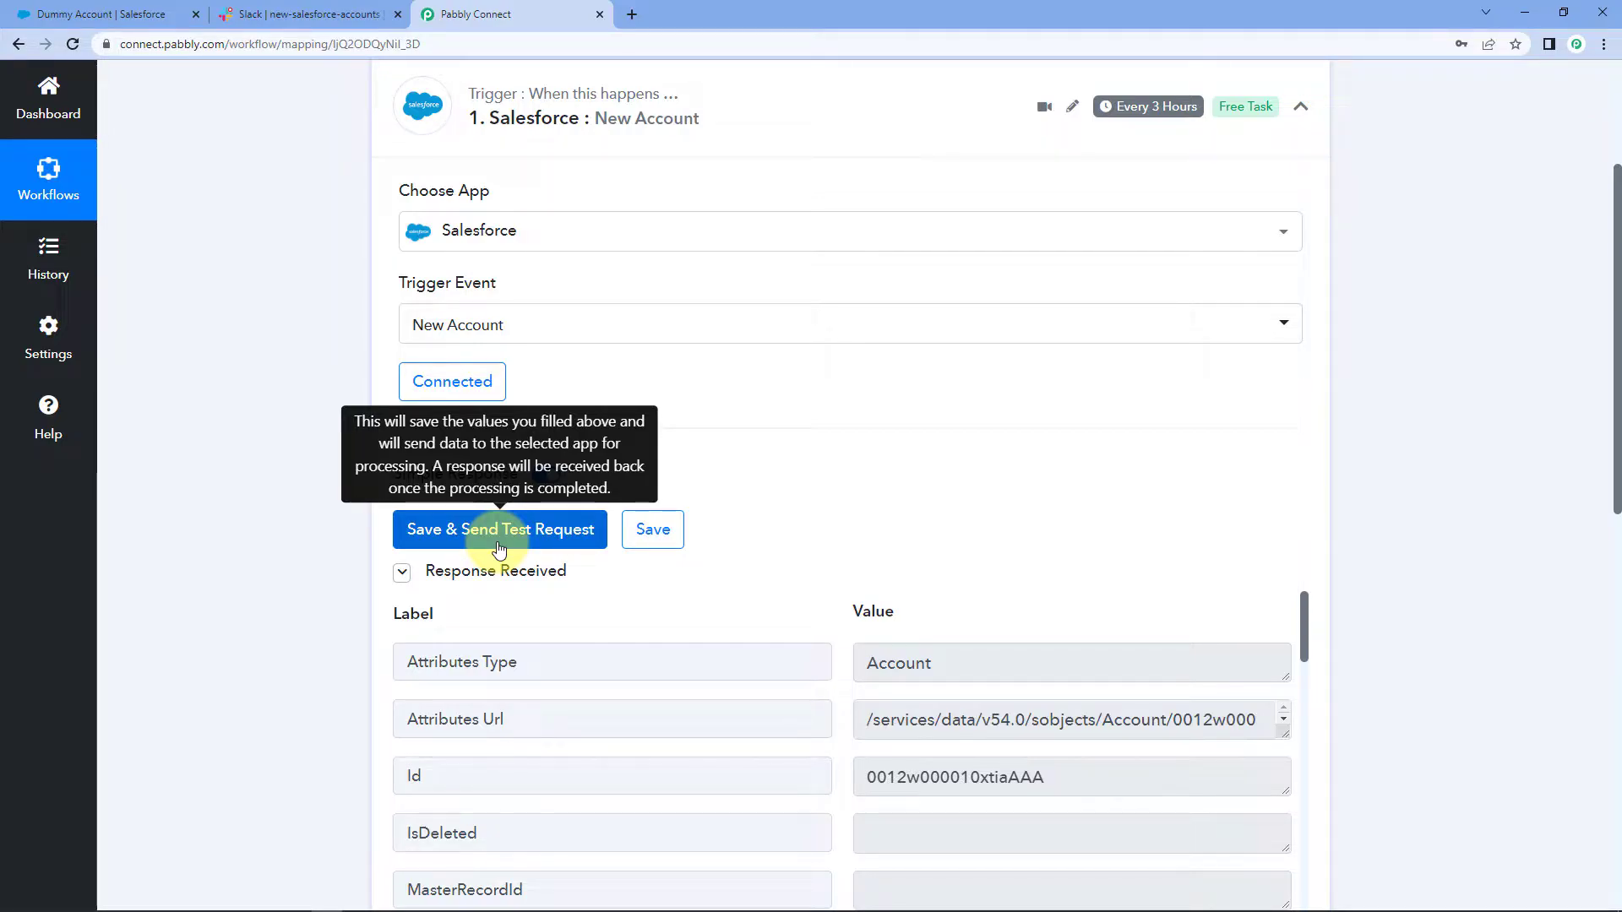
Step: Examine the trigger response for the test account's name, type, phone, account number, website, industry, annual revenue, employees and ownership
scroll(817, 475, "down", 3)
scroll(844, 363, "down", 2)
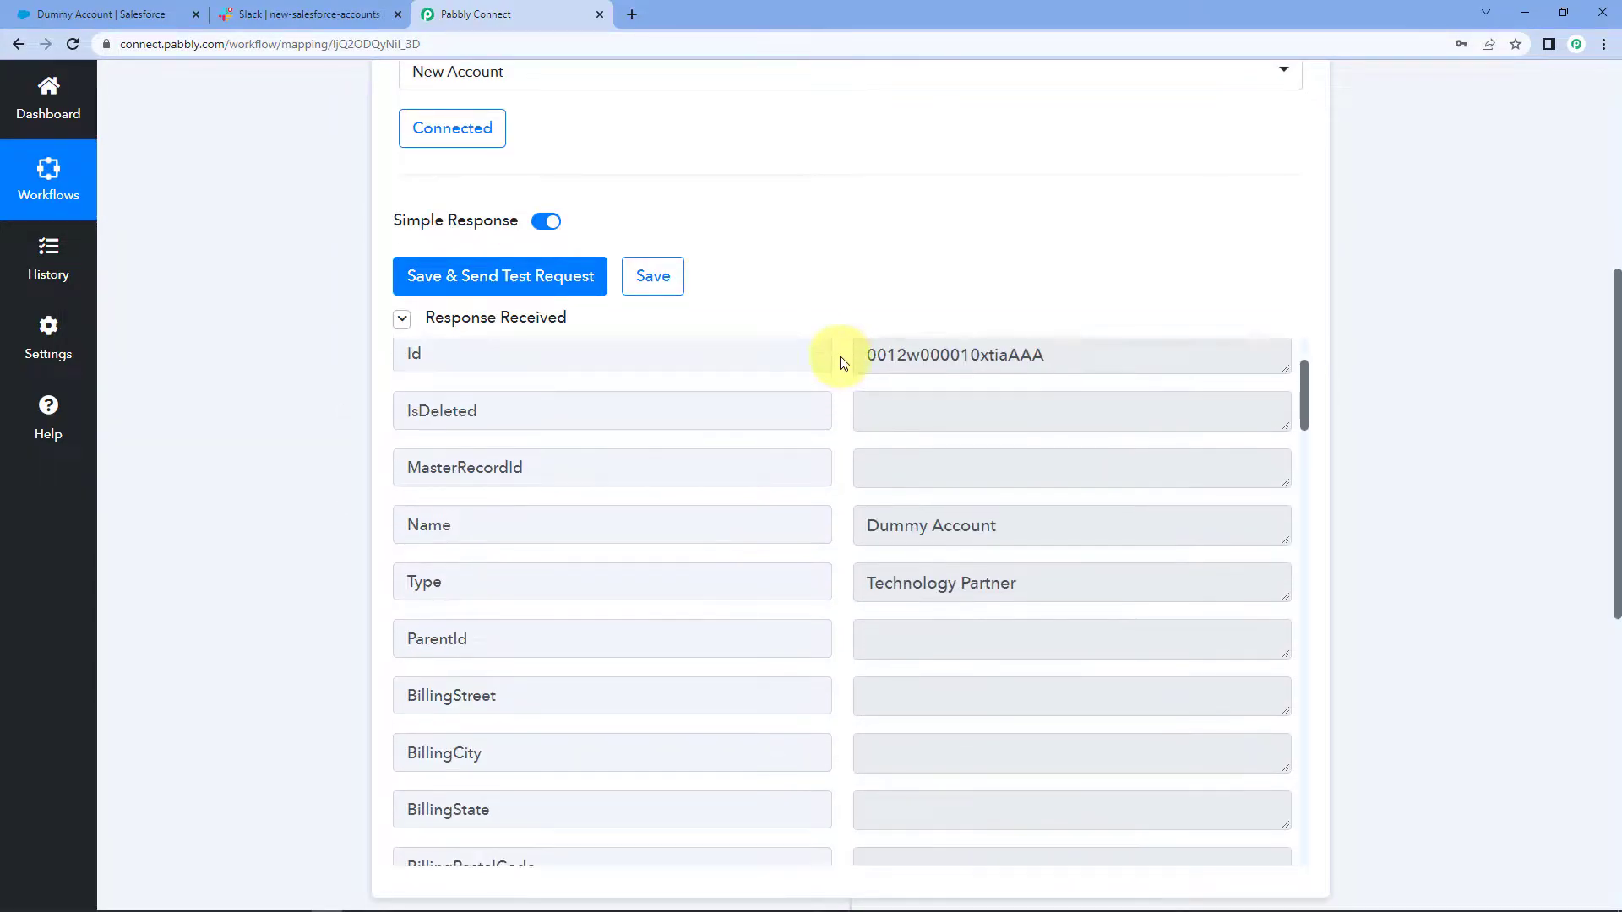
scroll(836, 246, "down", 2)
scroll(836, 279, "up", 1)
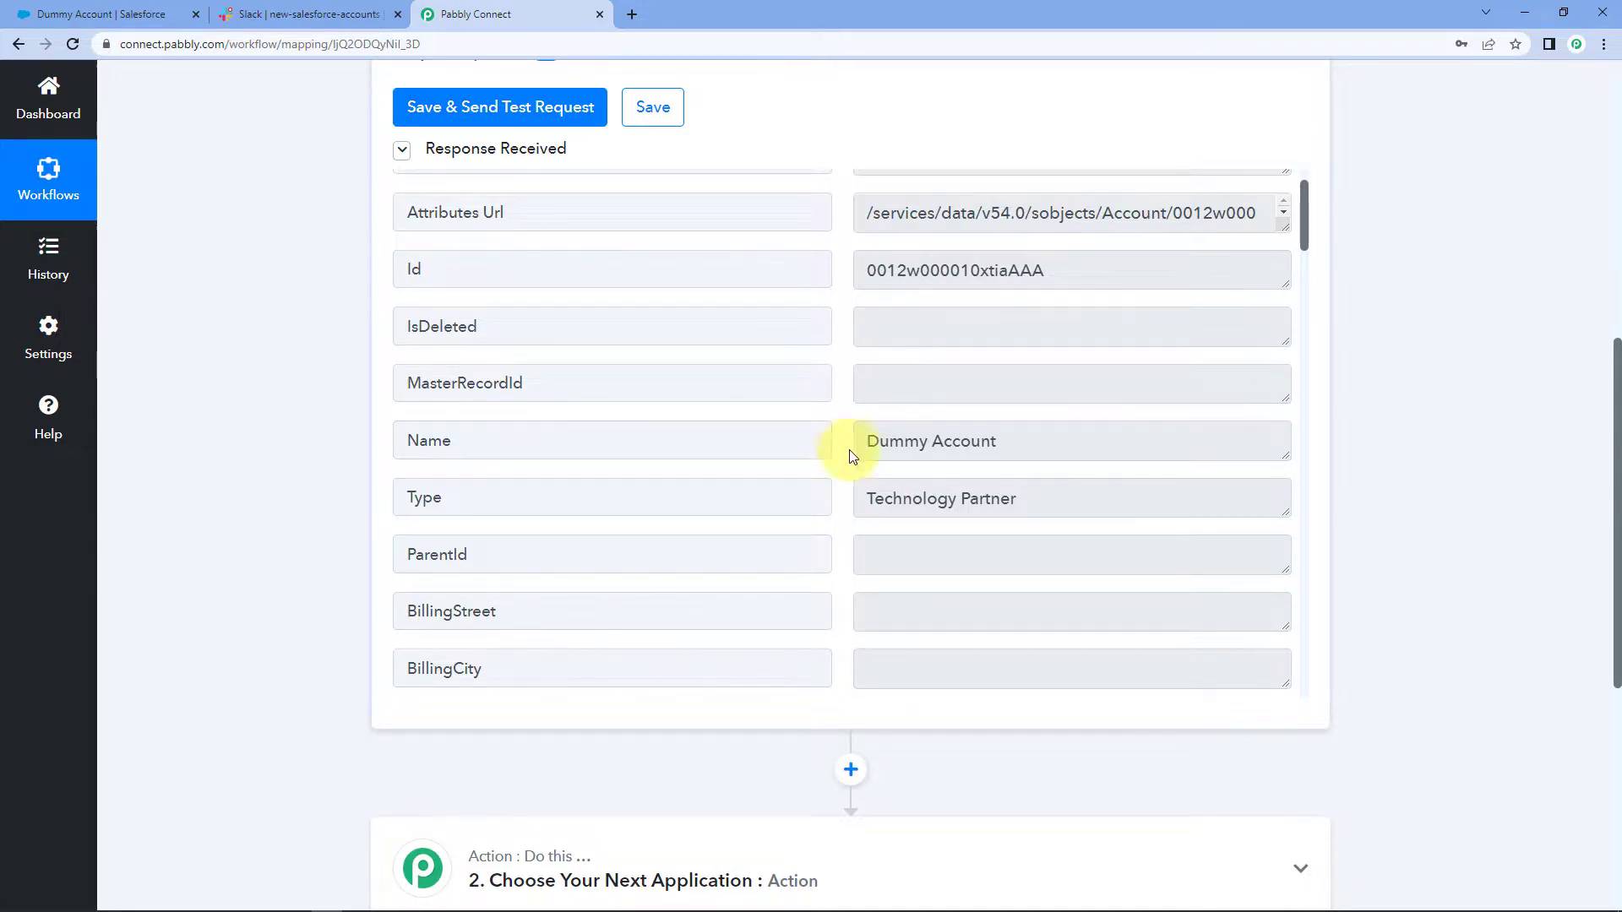
left_click_drag(1001, 450, 735, 442)
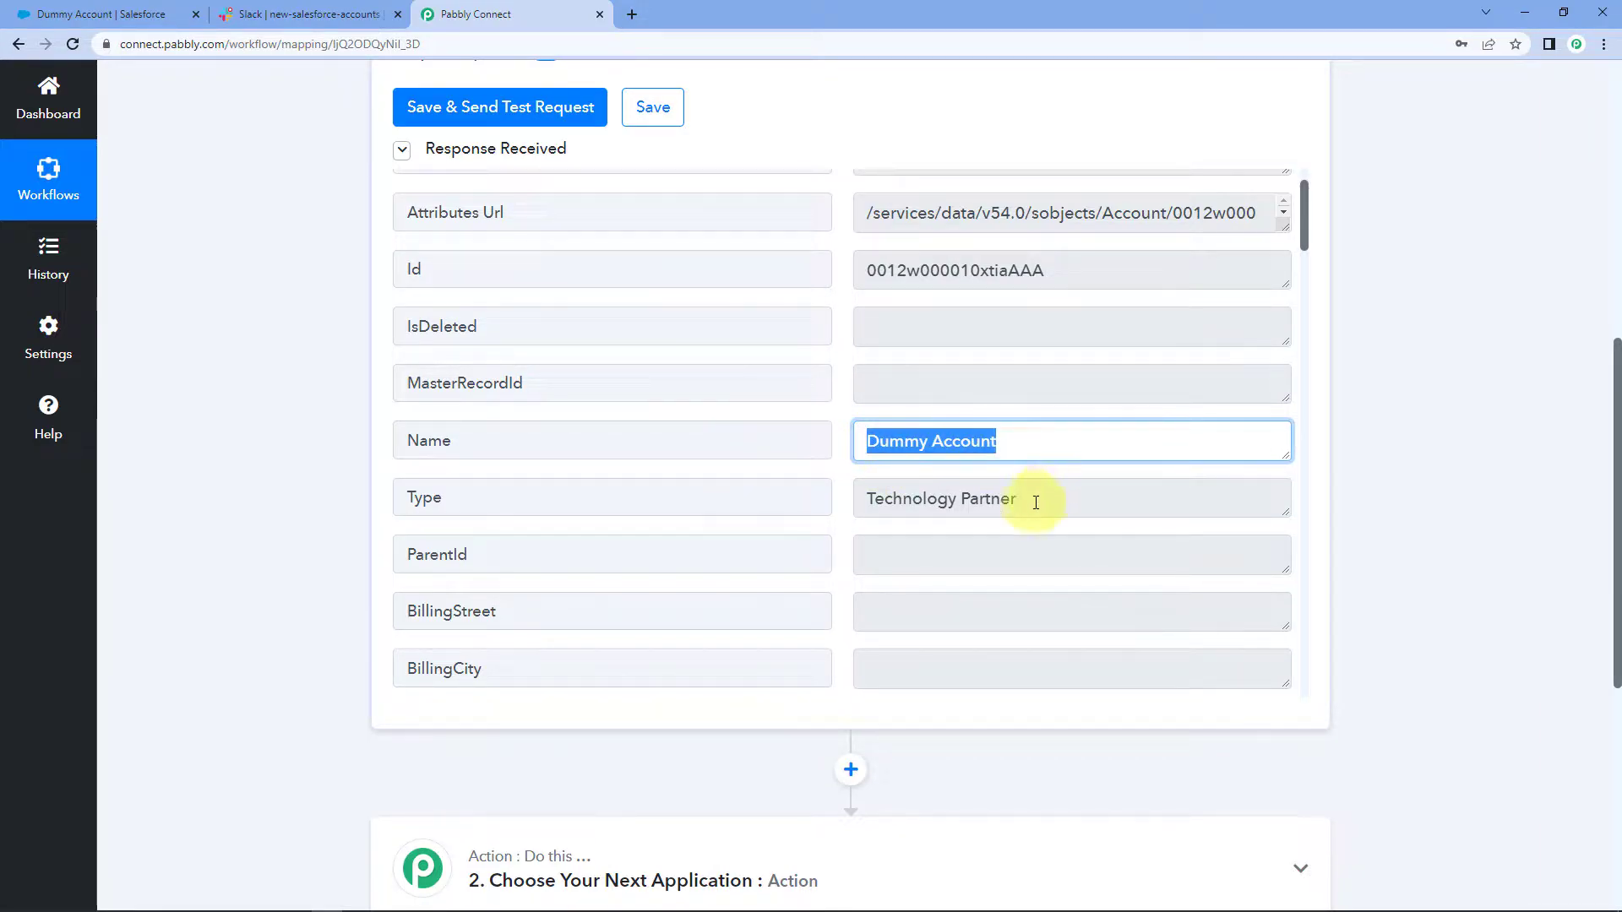
left_click_drag(1014, 500, 691, 508)
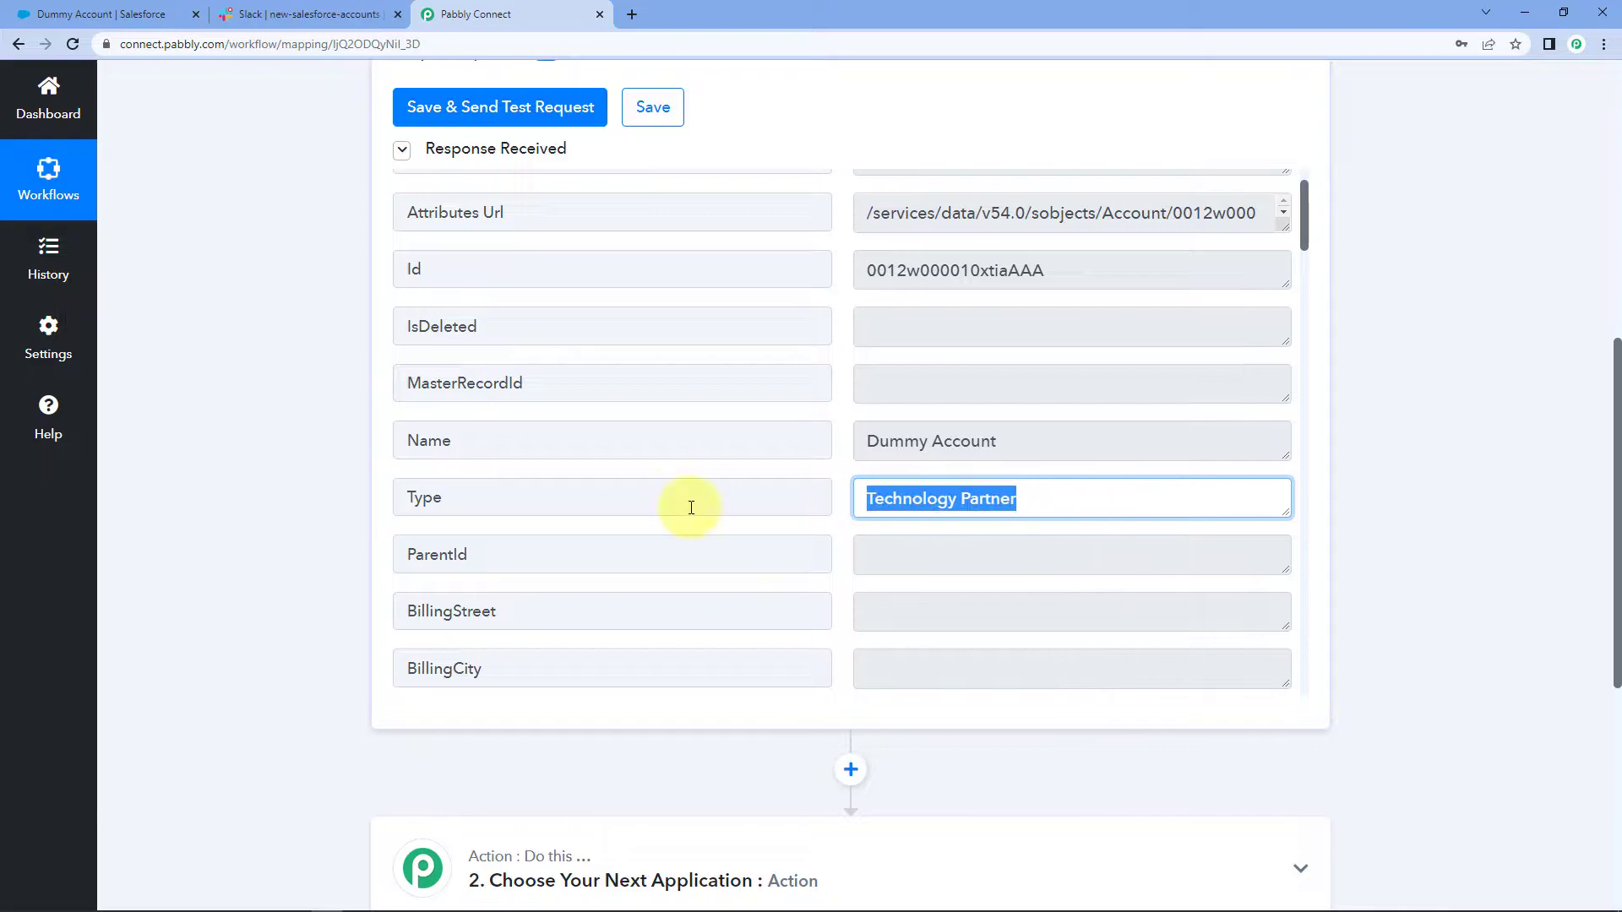
left_click(840, 463)
scroll(843, 467, "down", 4)
scroll(841, 464, "down", 4)
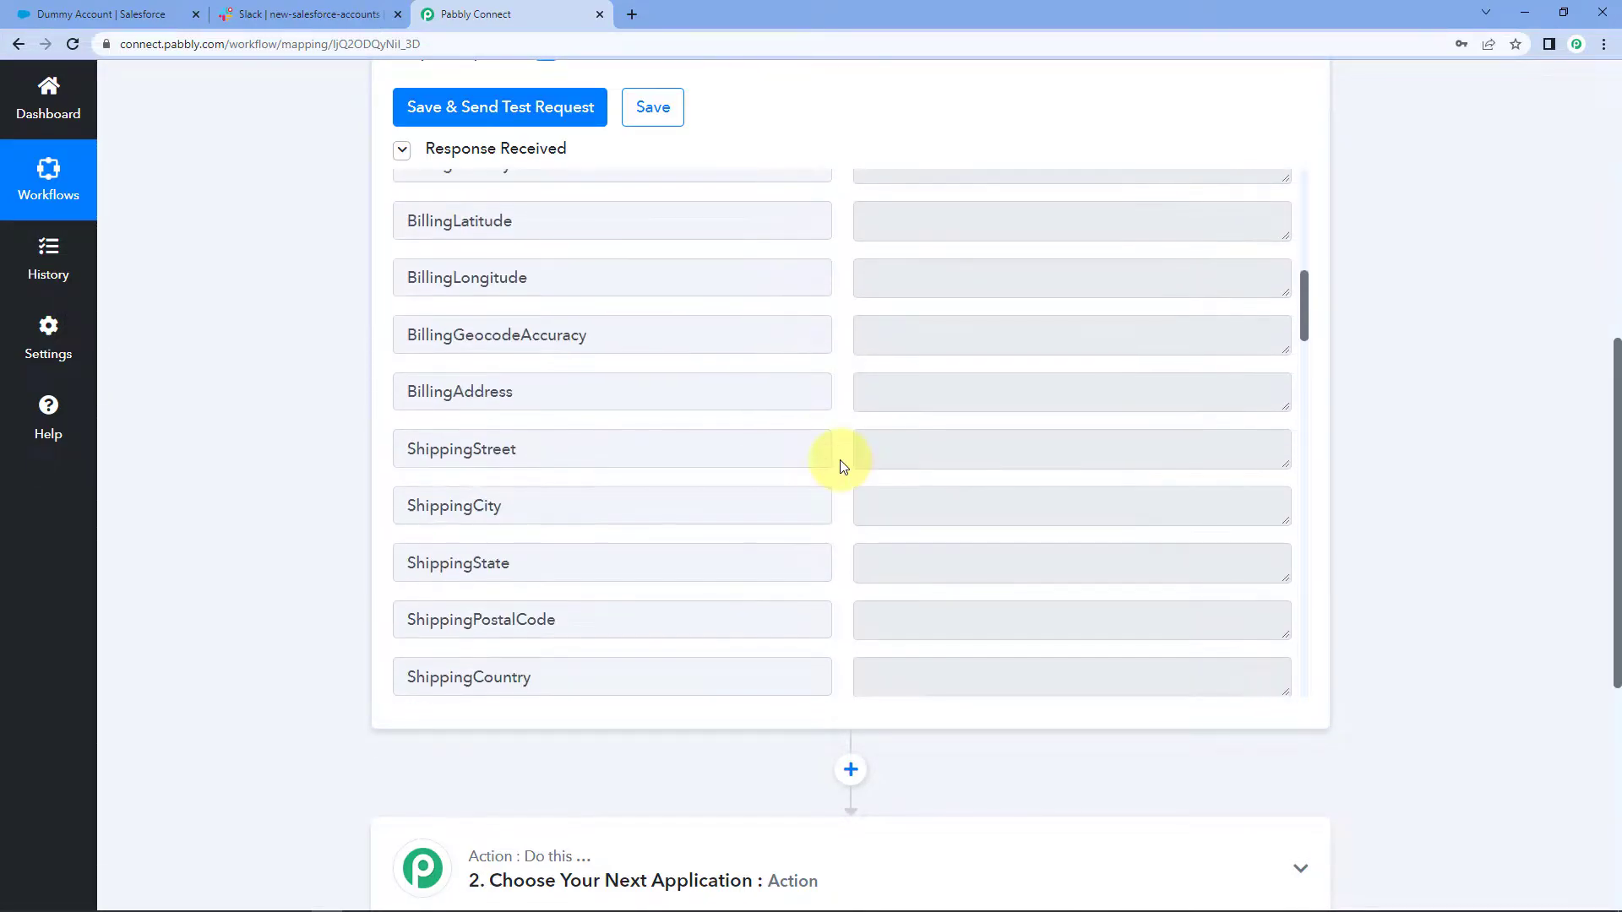
scroll(841, 464, "down", 8)
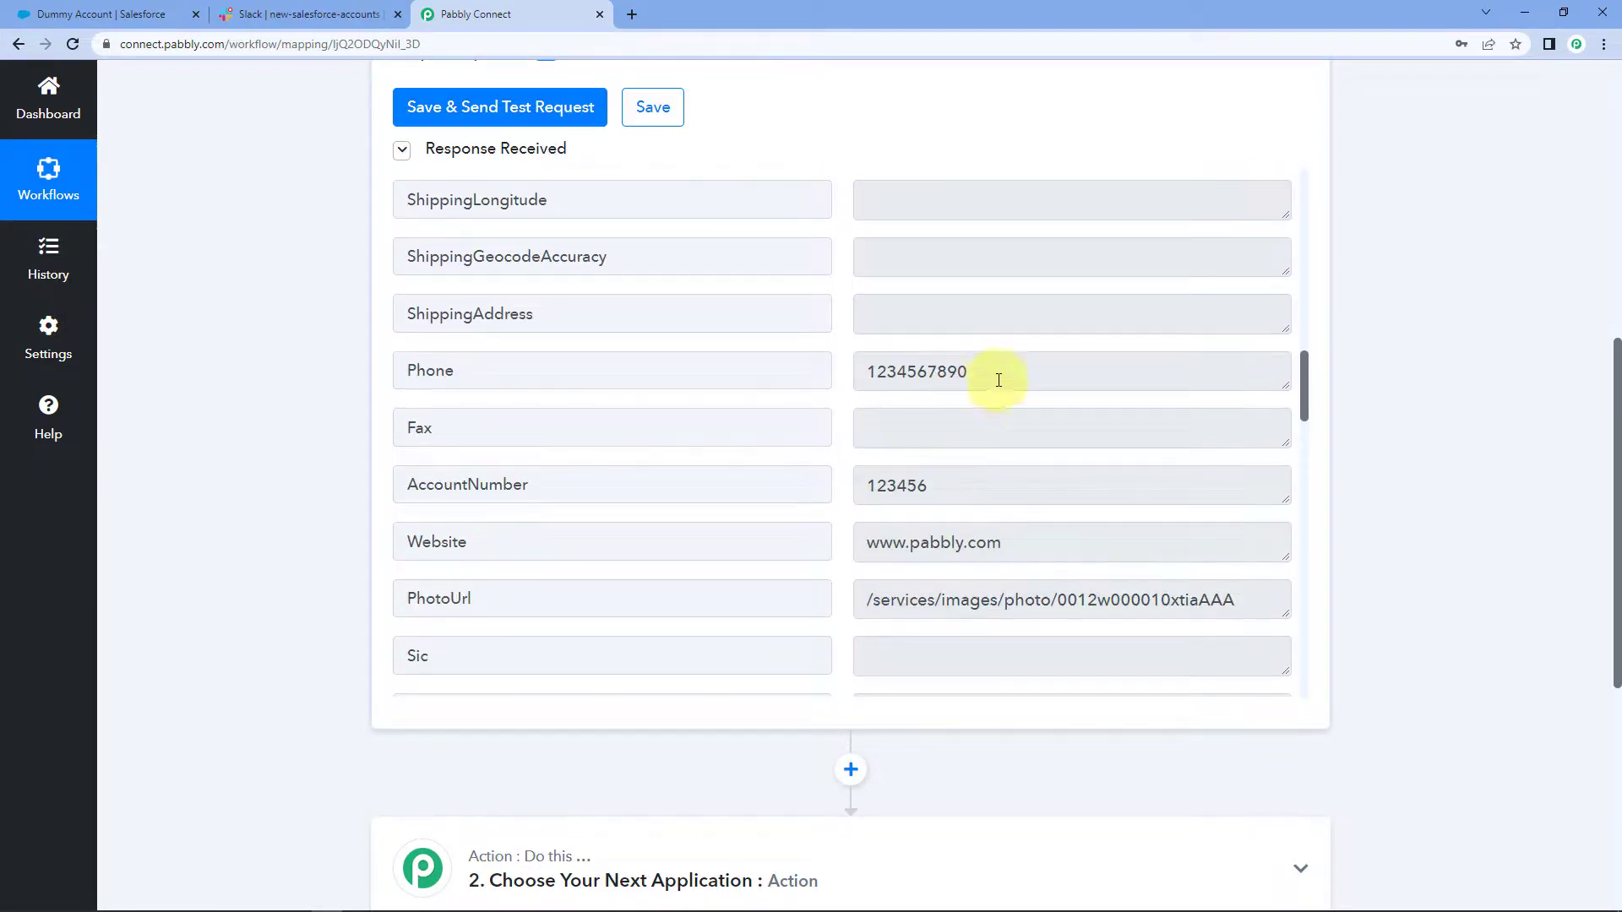
left_click_drag(990, 375, 818, 373)
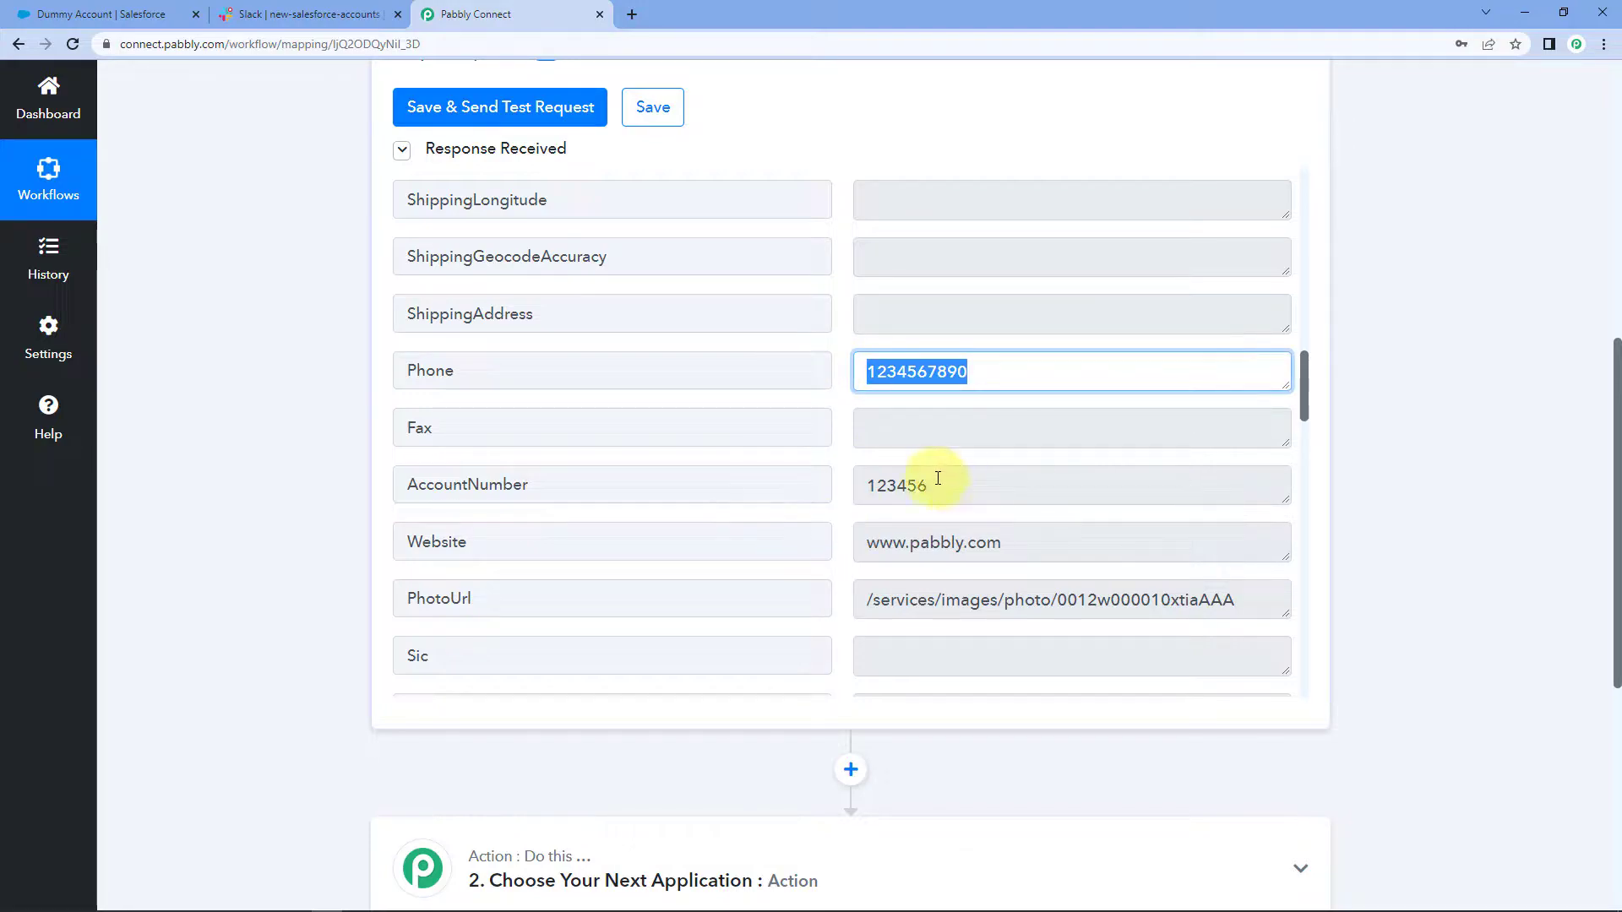
left_click_drag(949, 480, 836, 478)
left_click_drag(1006, 546, 862, 545)
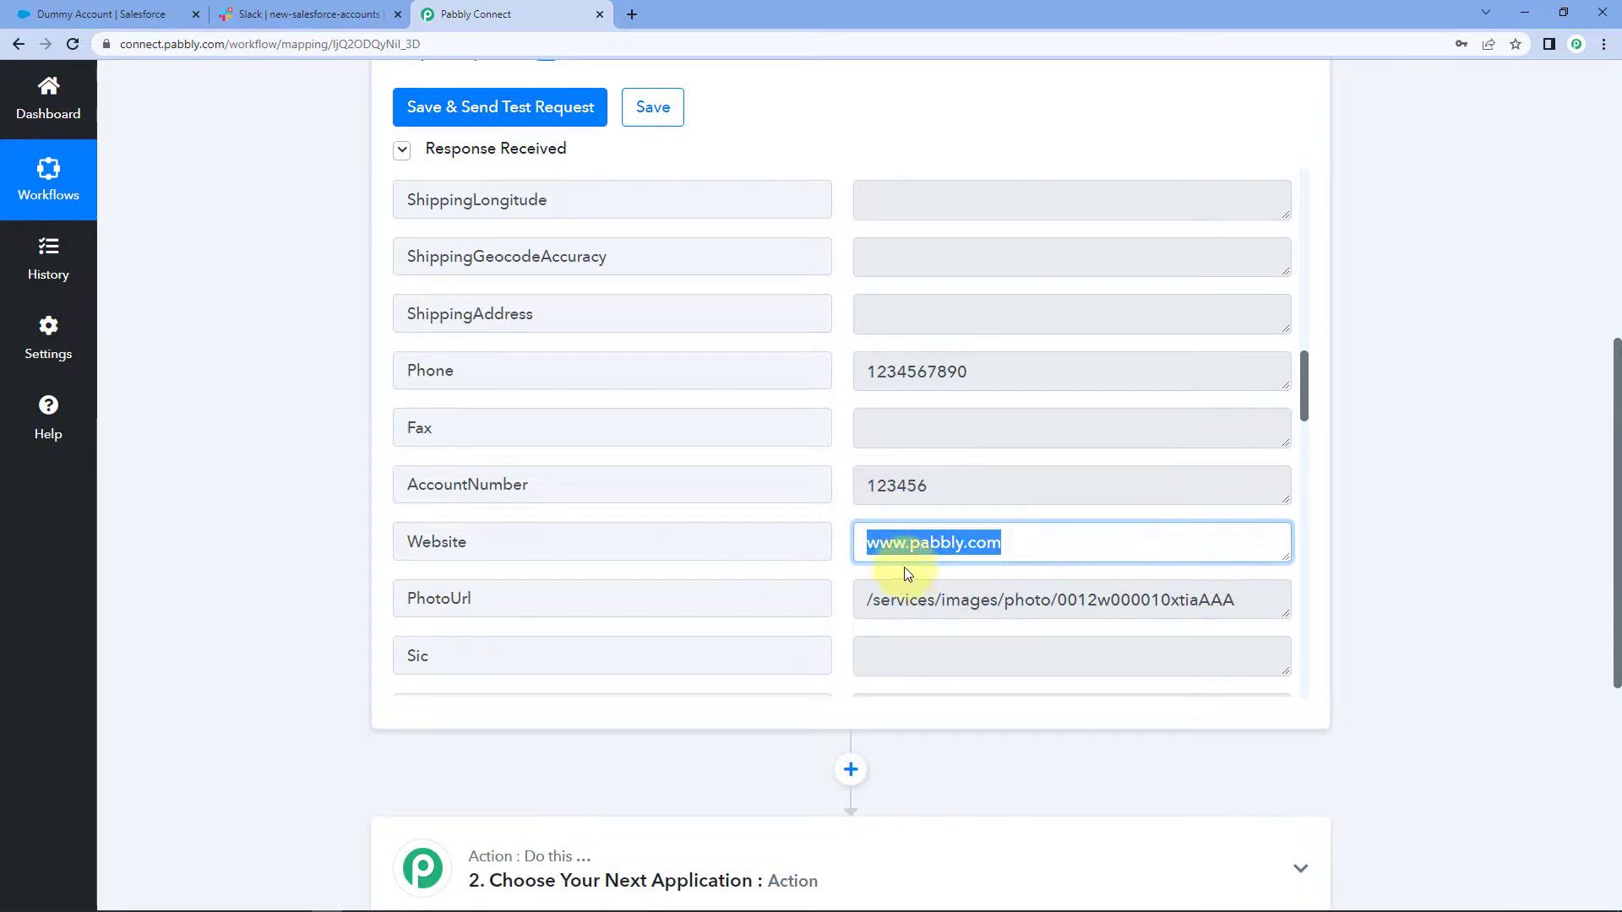
scroll(879, 549, "down", 3)
scroll(851, 478, "down", 4)
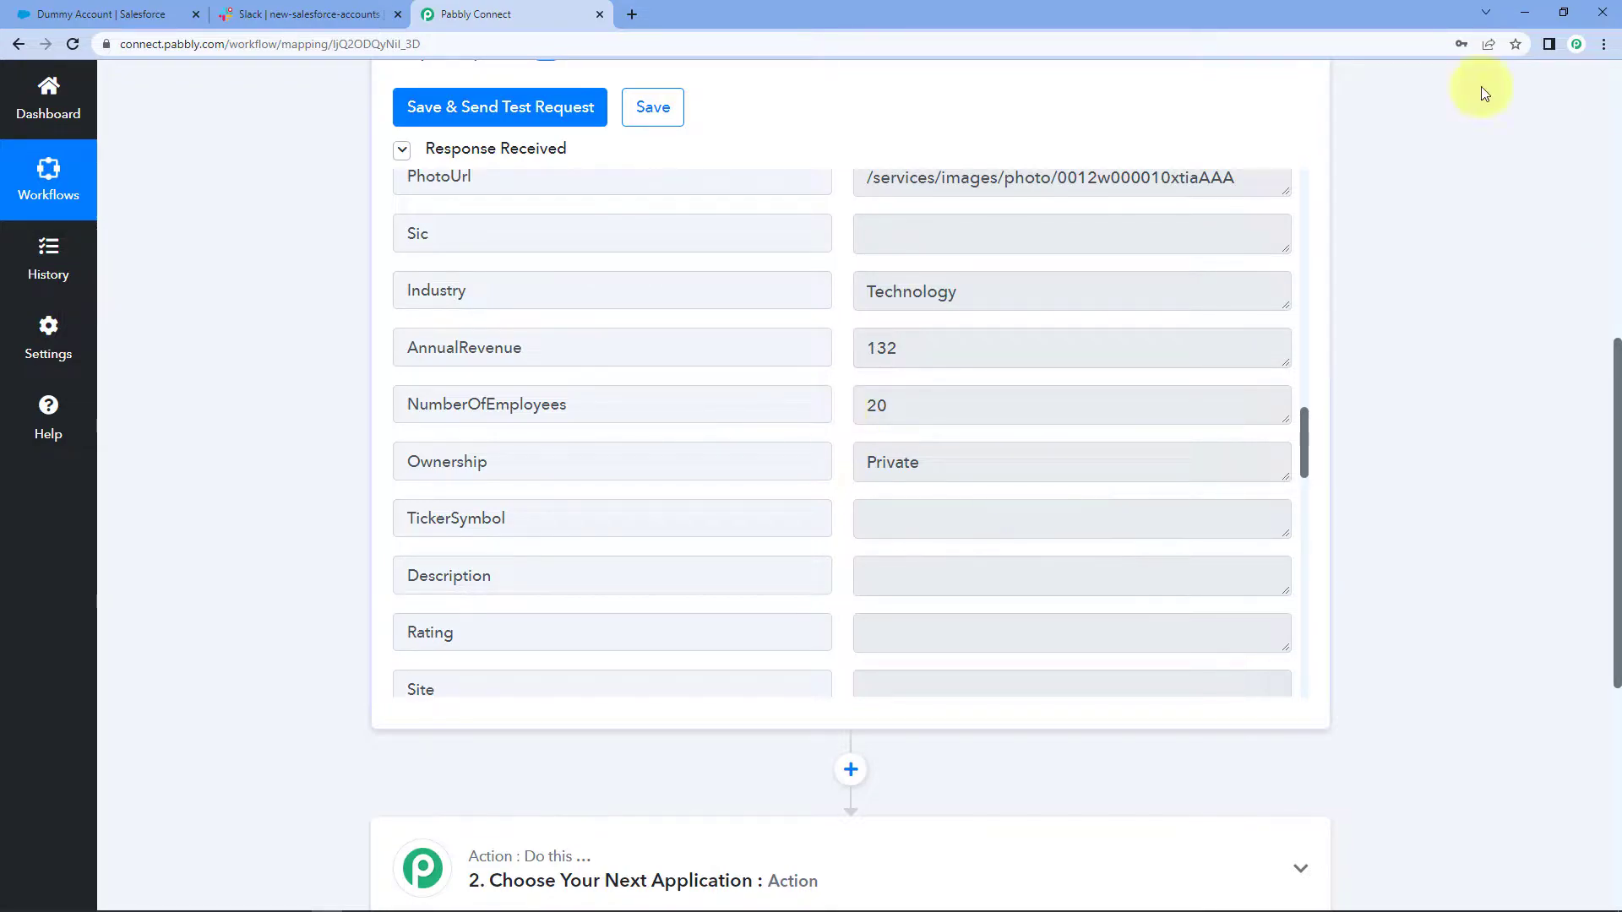
Step: Set the workflow's action step to the Slack app with Send Channel Message as the action event
scroll(1399, 370, "down", 5)
left_click(634, 463)
left_click(517, 322)
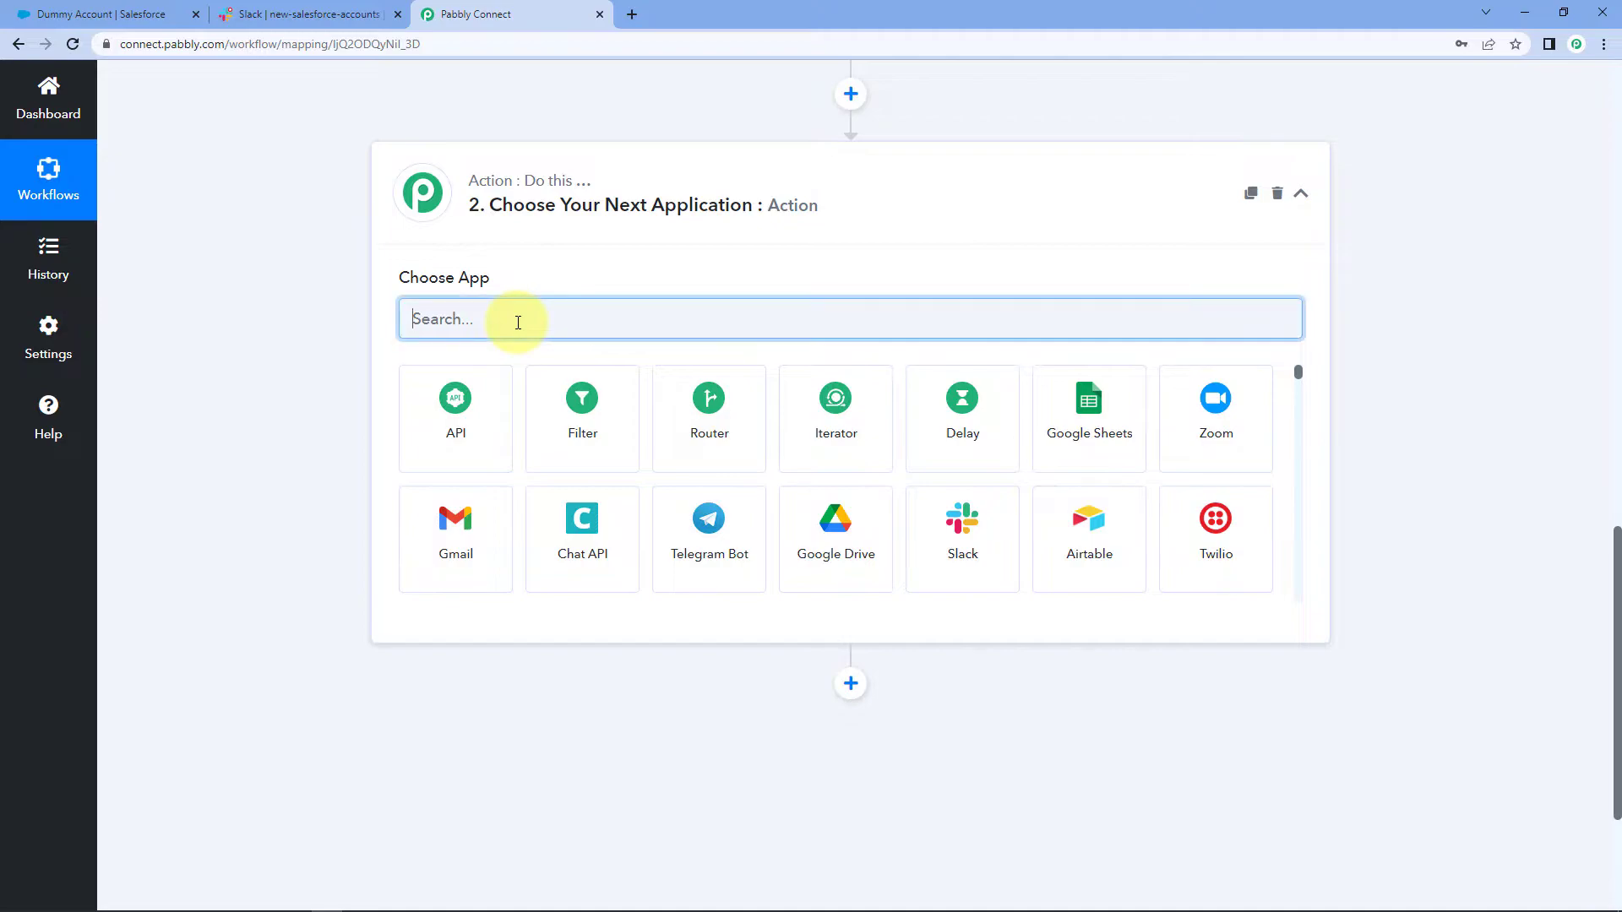
type("Slack")
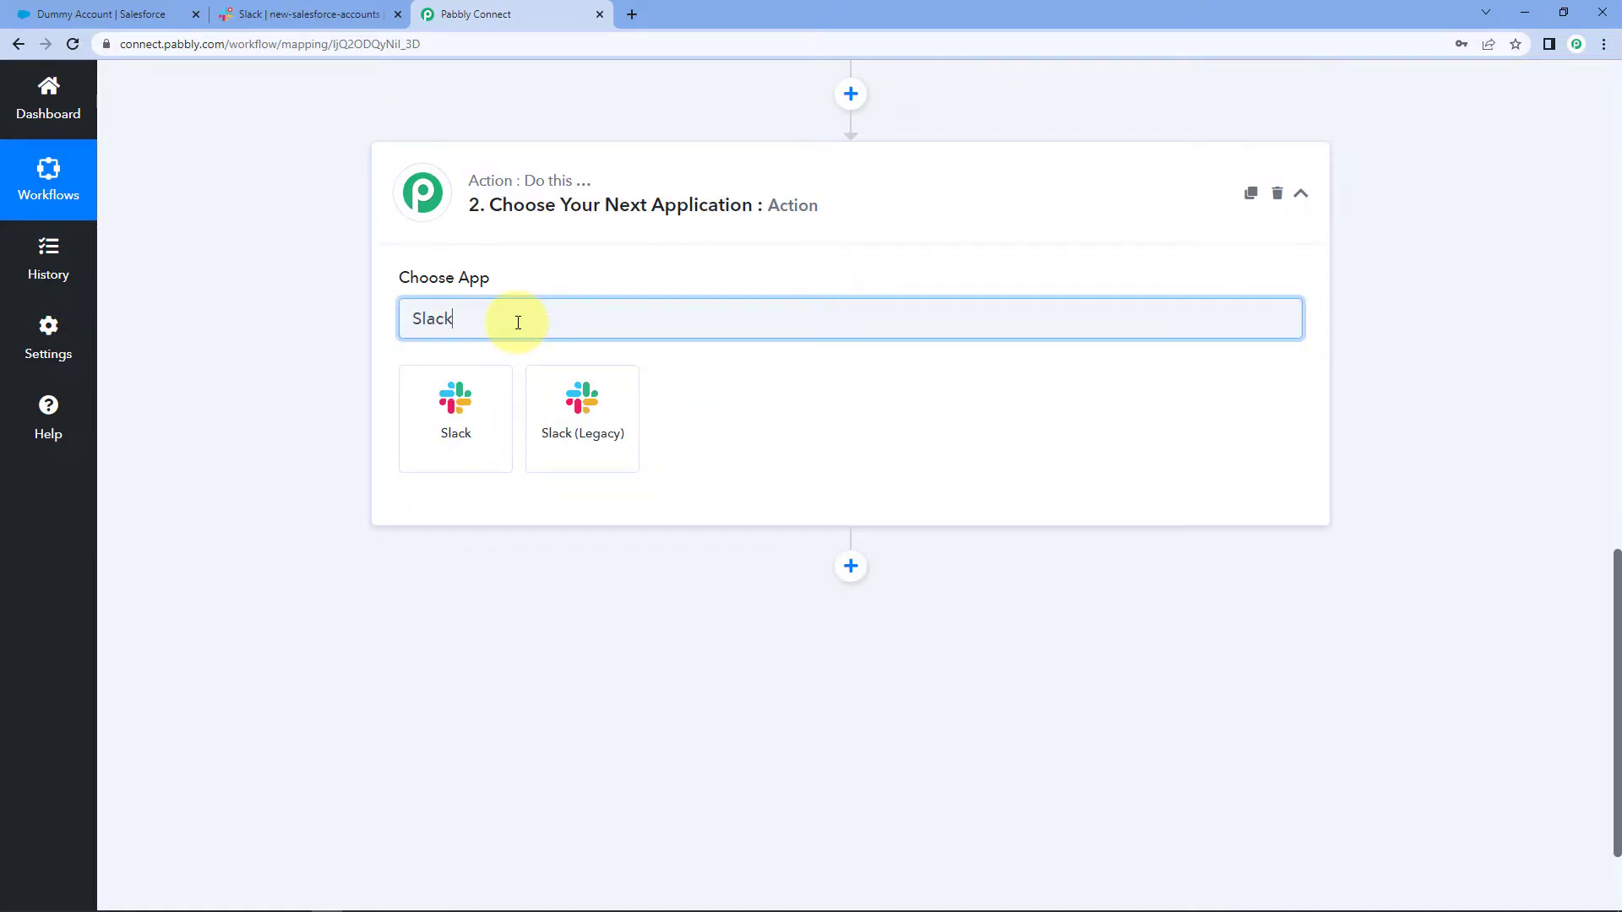
left_click(486, 407)
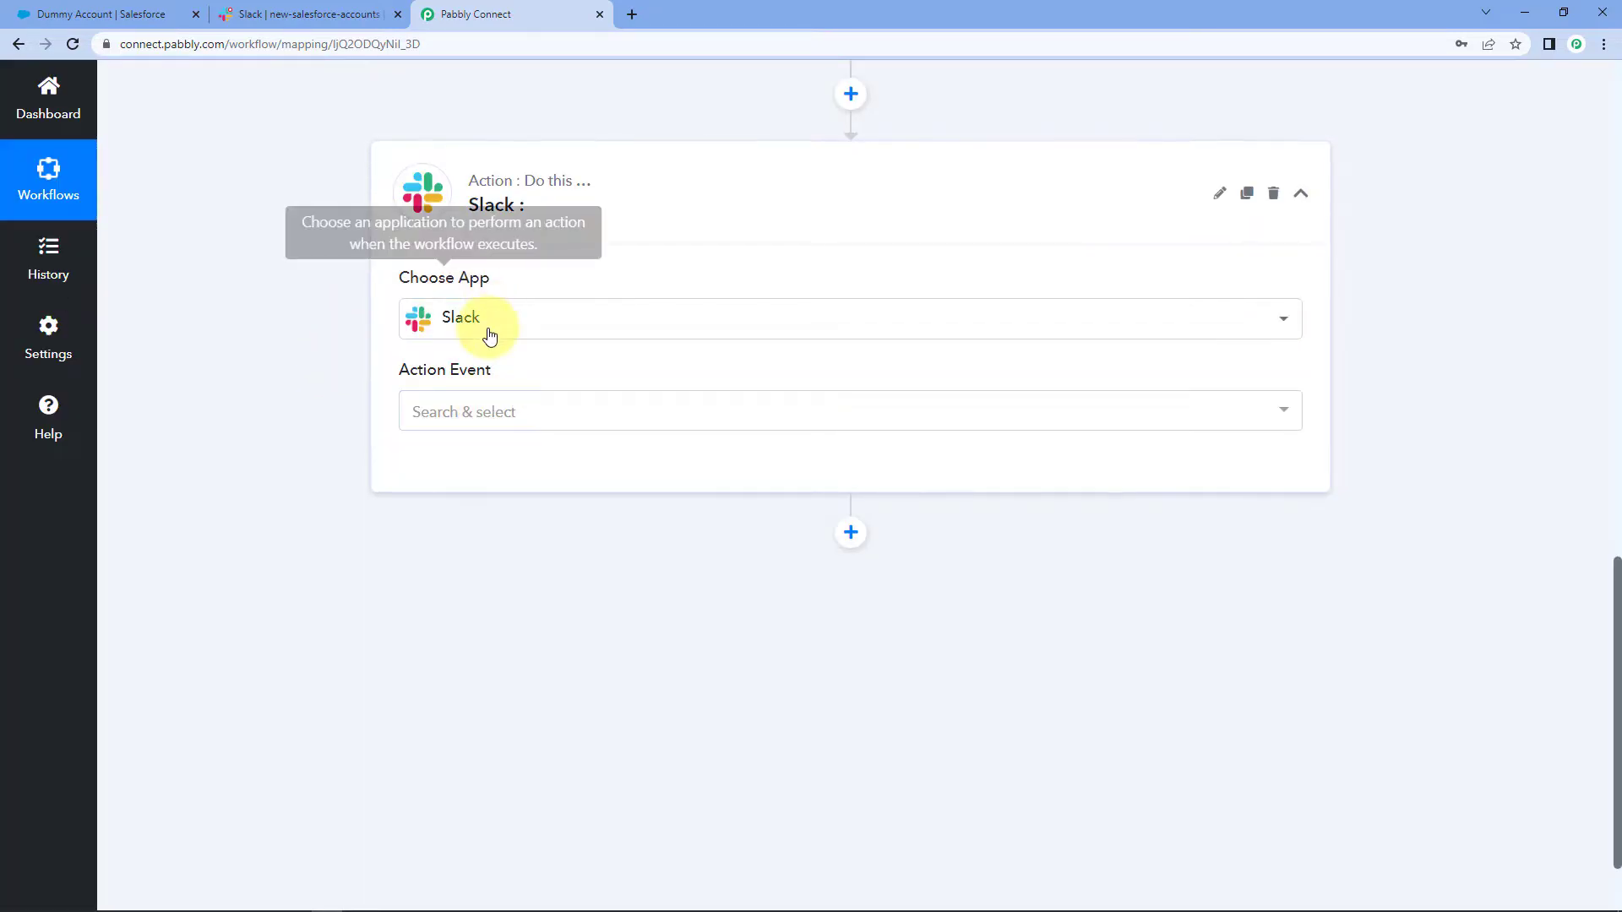
left_click(553, 409)
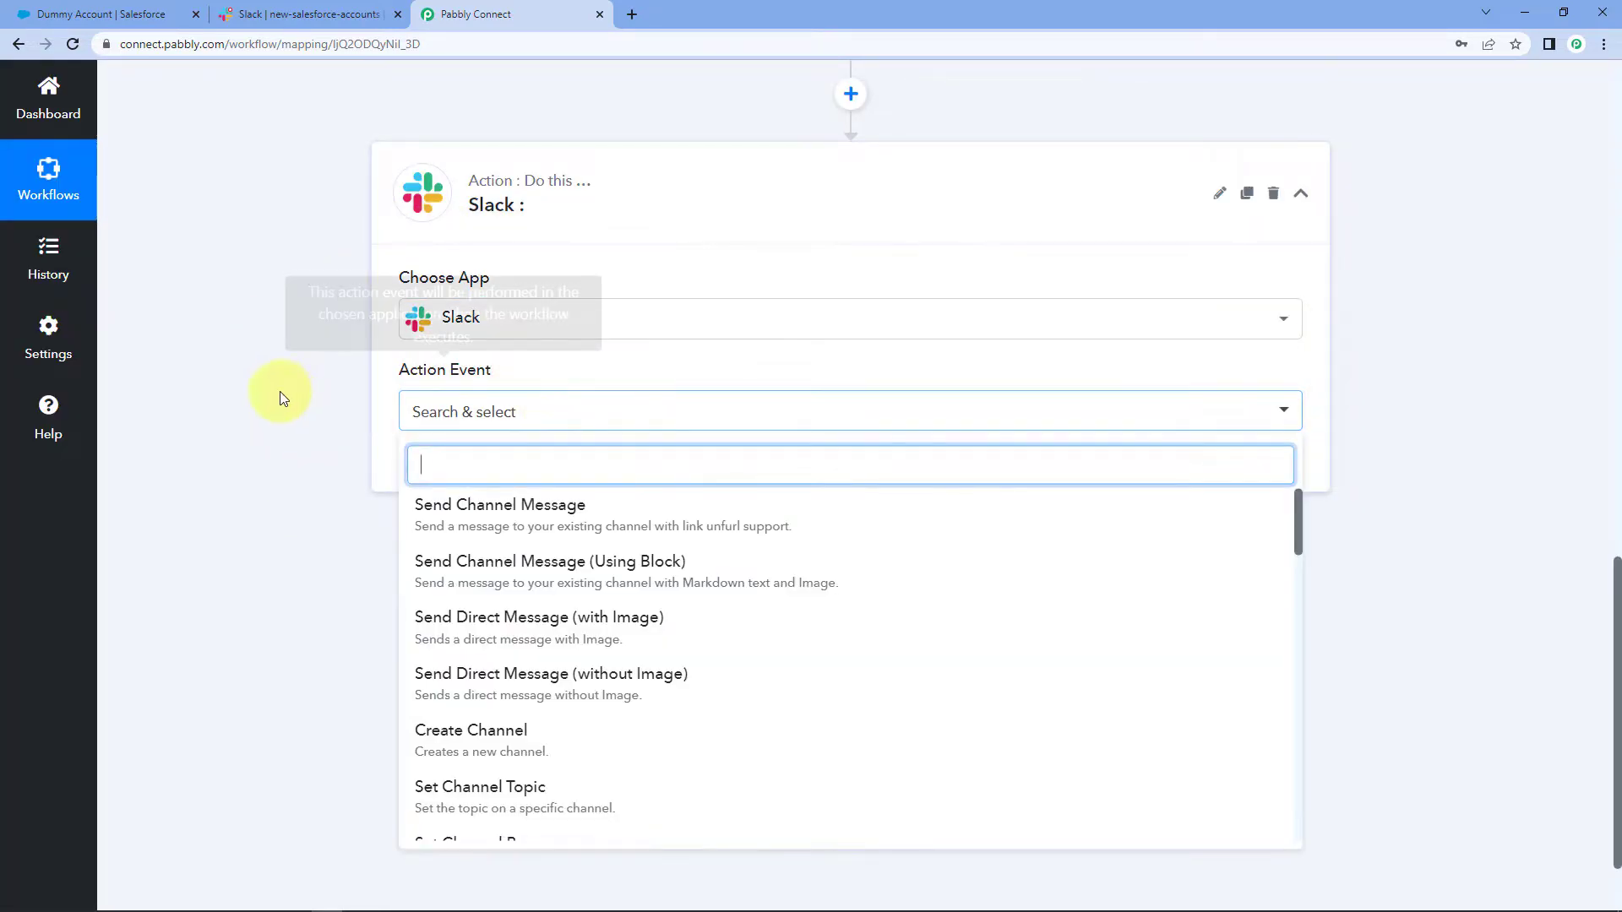
scroll(285, 419, "down", 1)
left_click(642, 424)
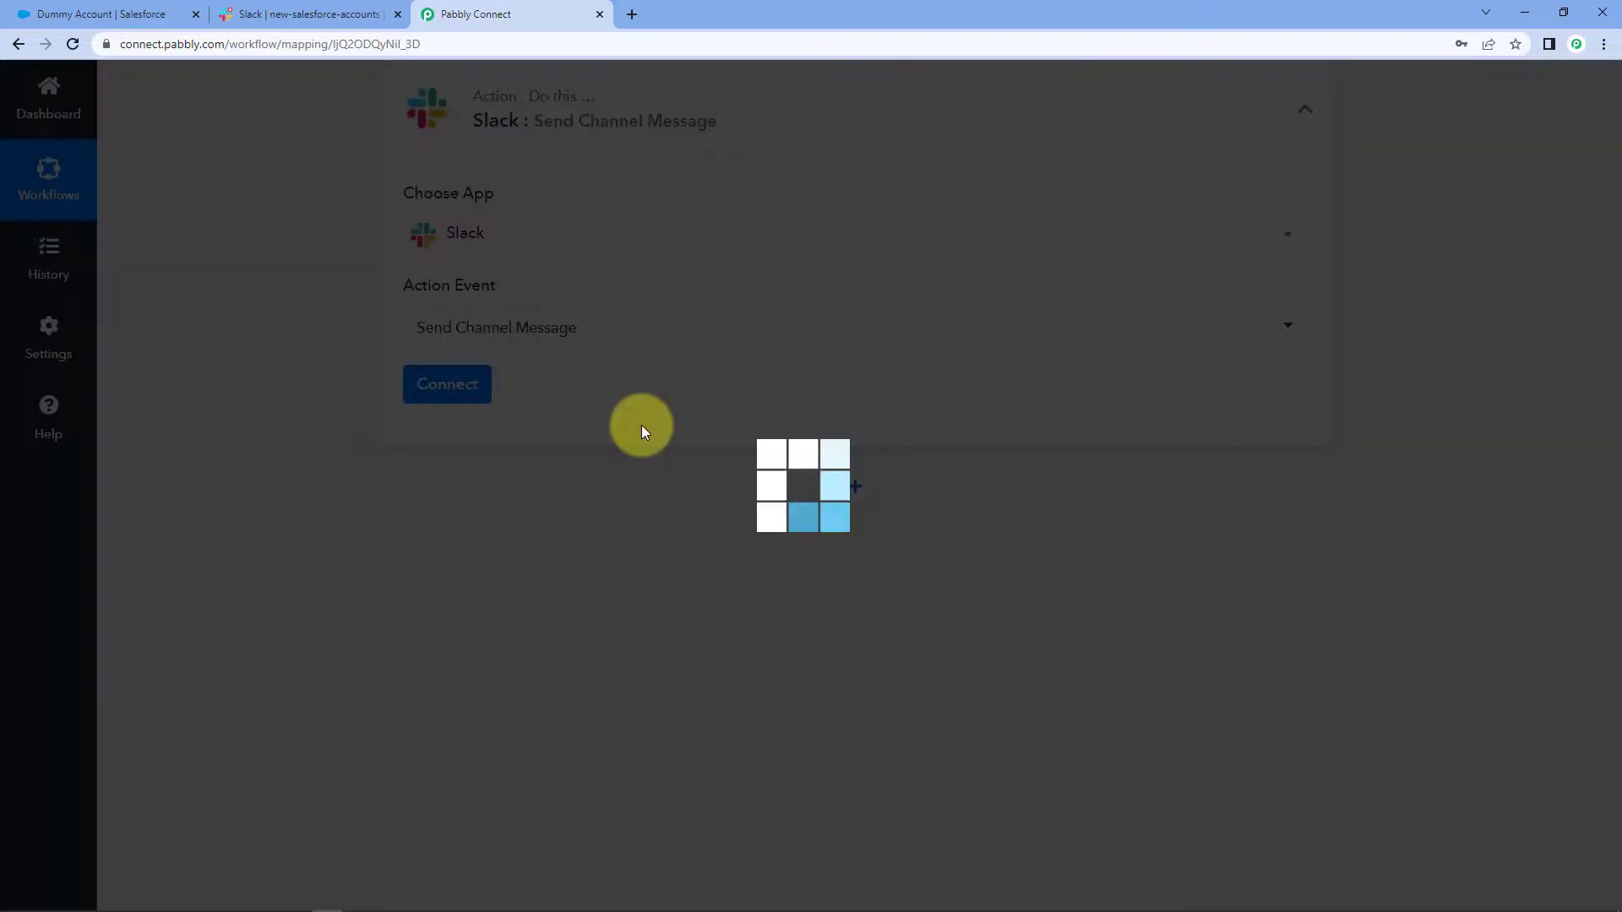
Step: Start a new Slack connection for the action step with user as the token type
left_click(439, 385)
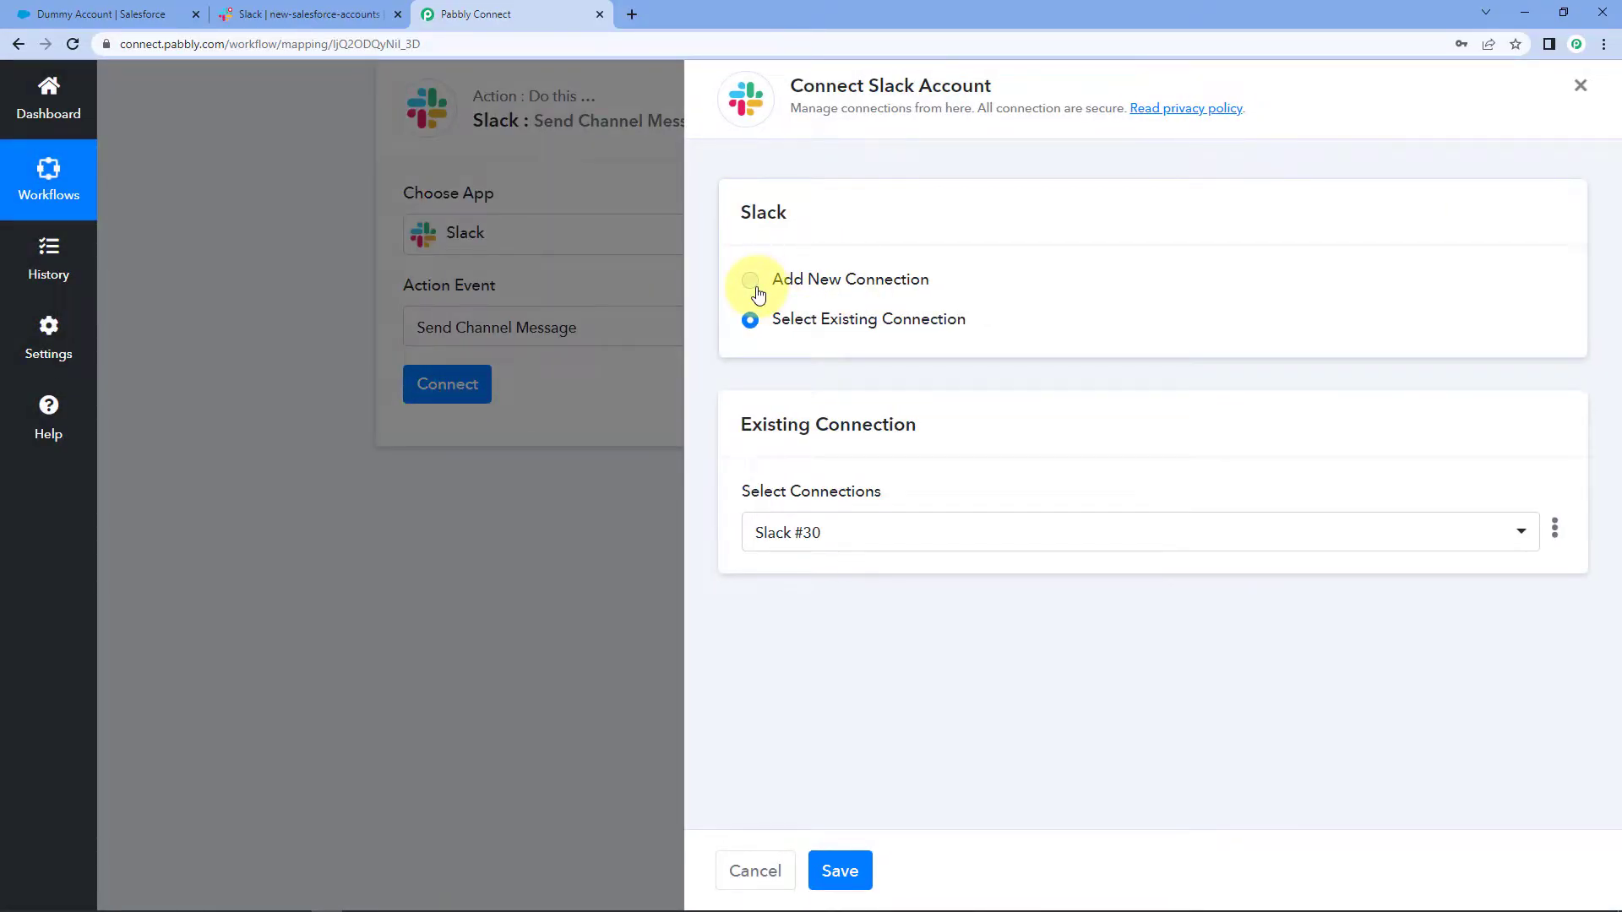
left_click(752, 283)
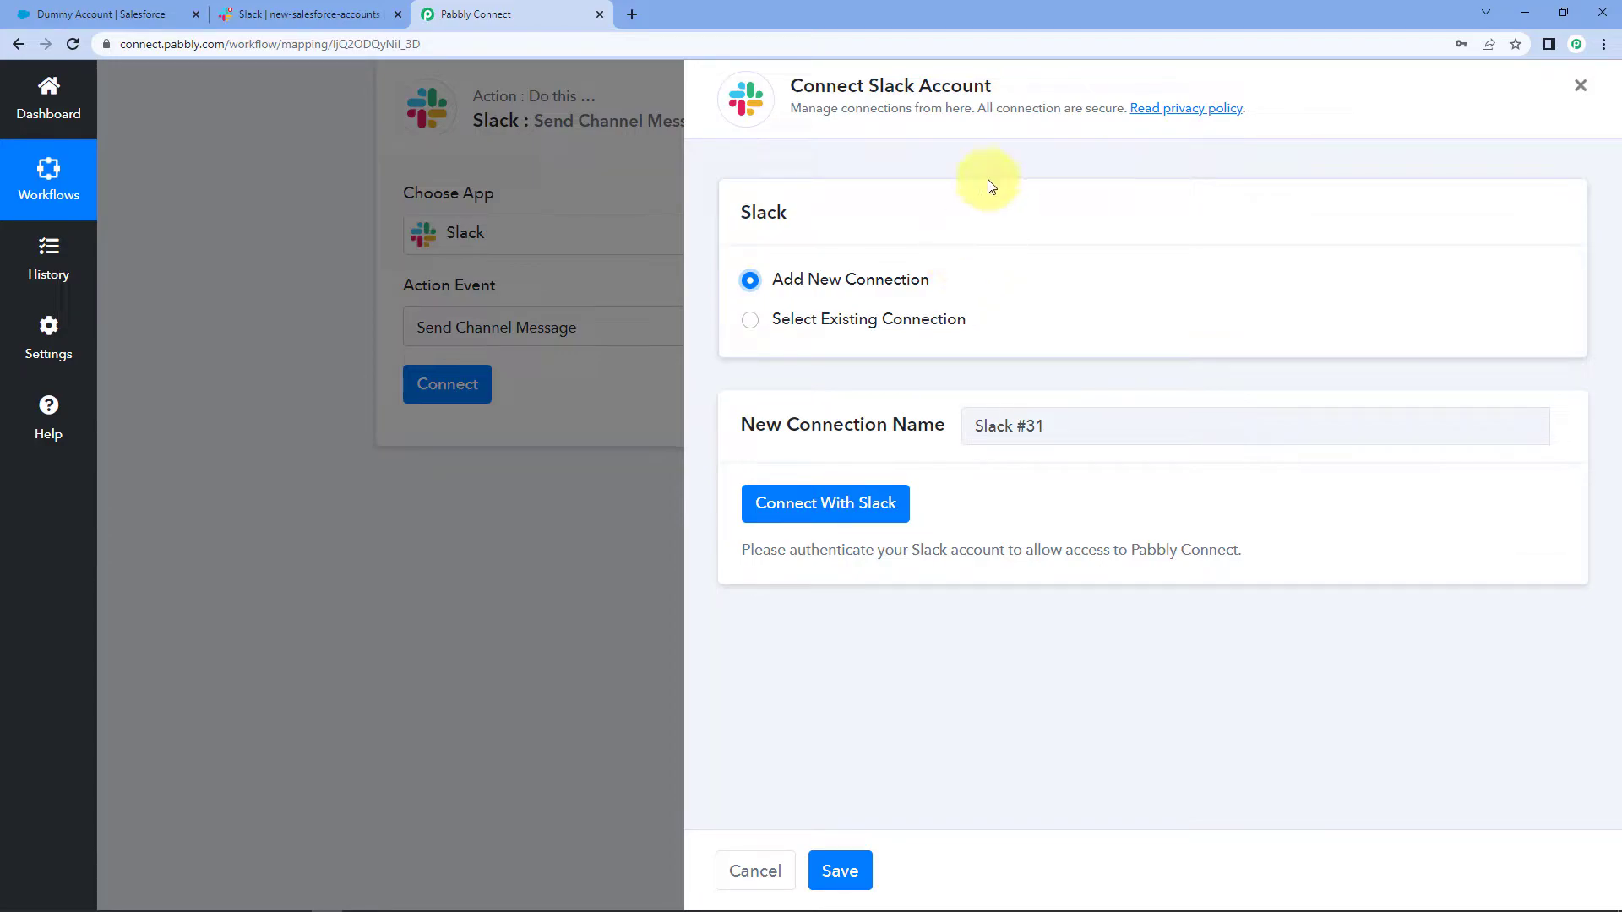
left_click(829, 513)
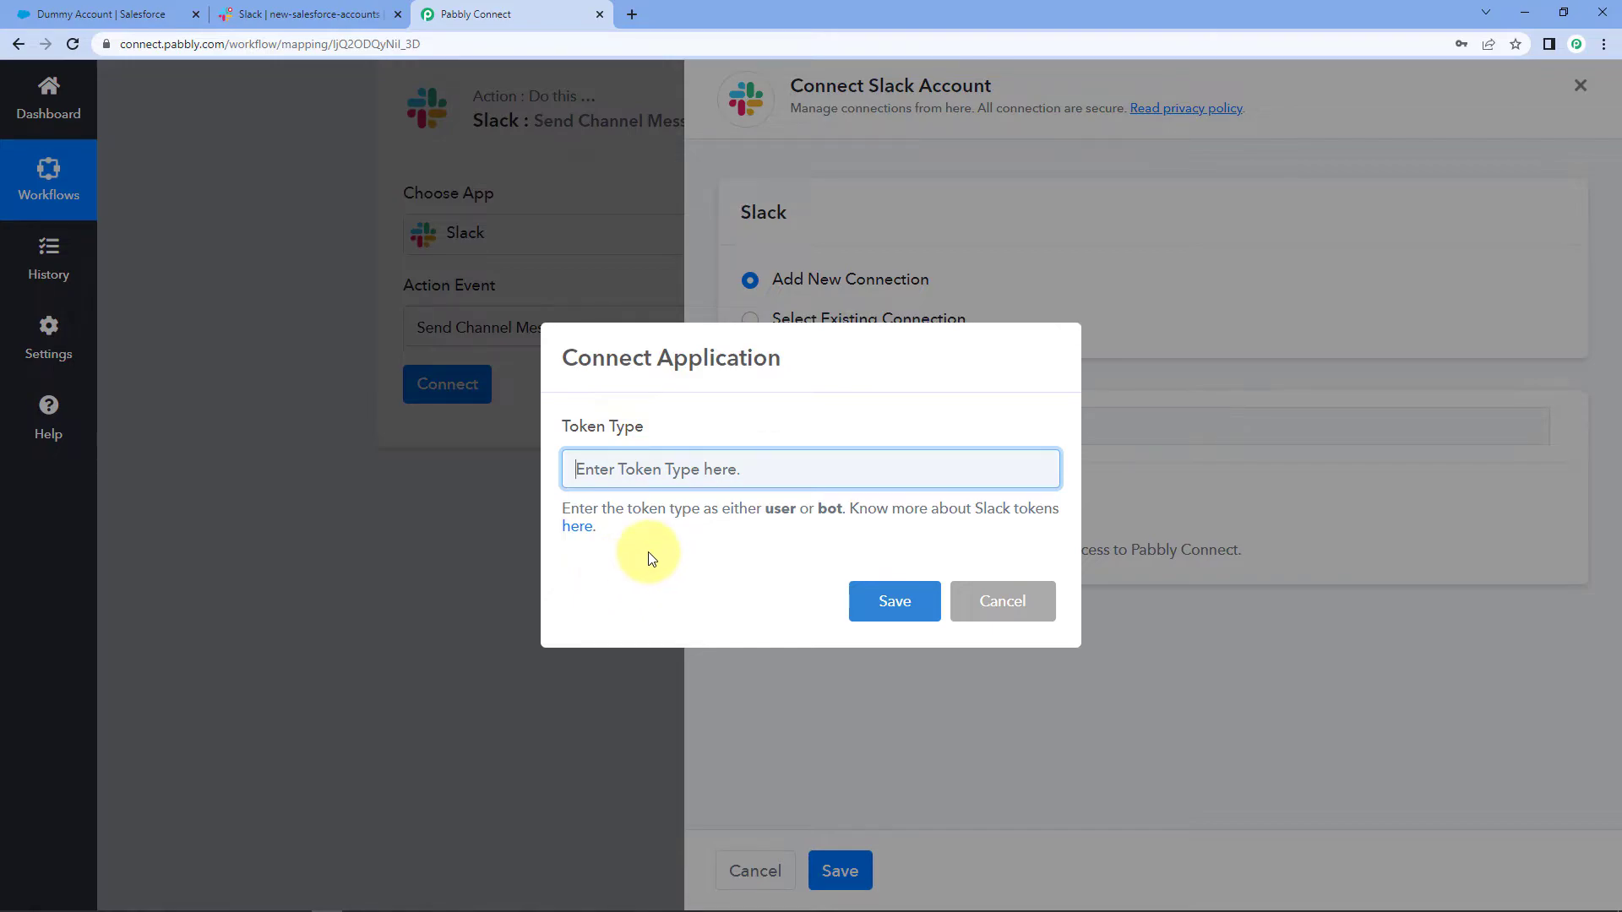
type("user")
left_click(920, 616)
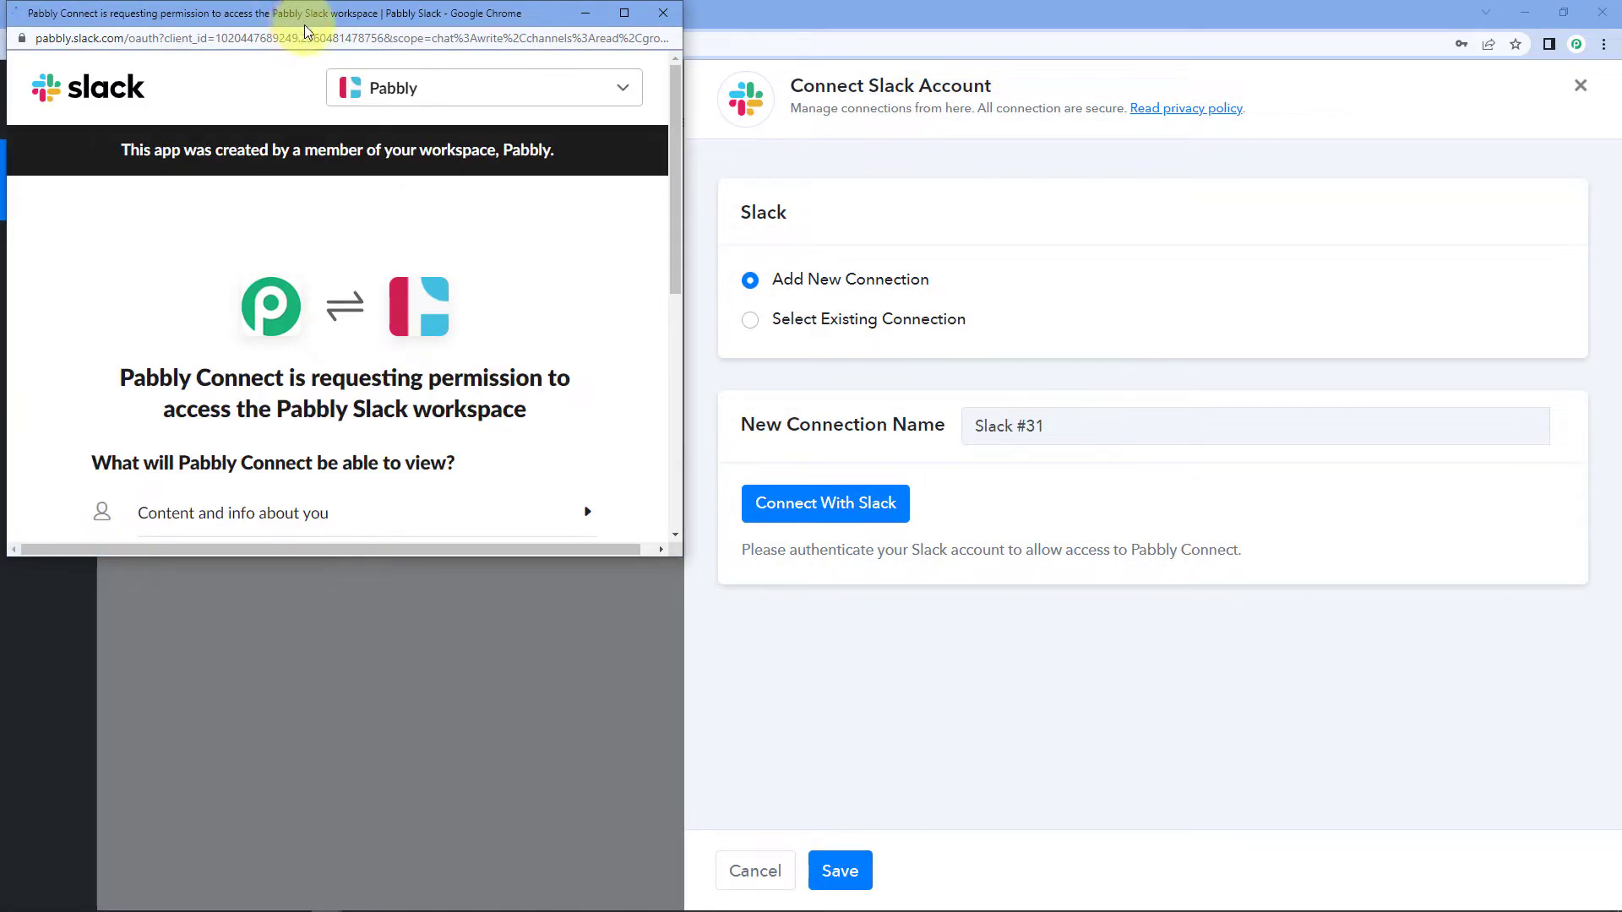
Step: Allow Pabbly Connect to access the Pabbly Slack workspace in the permission request window
left_click_drag(302, 22, 332, 88)
left_click(318, 17)
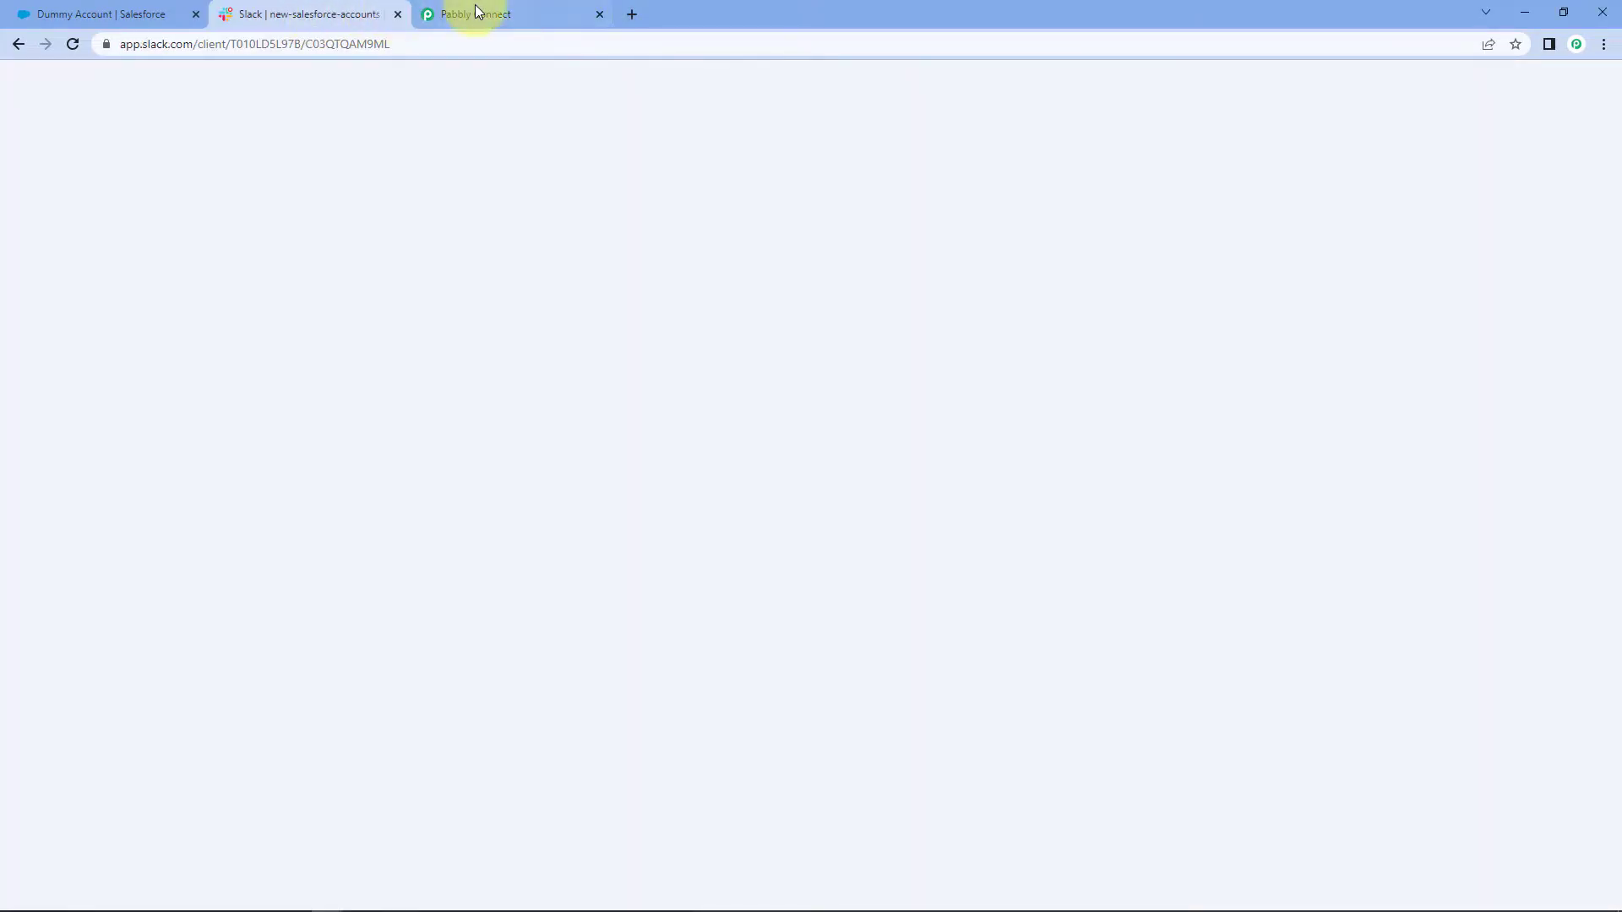
left_click(477, 11)
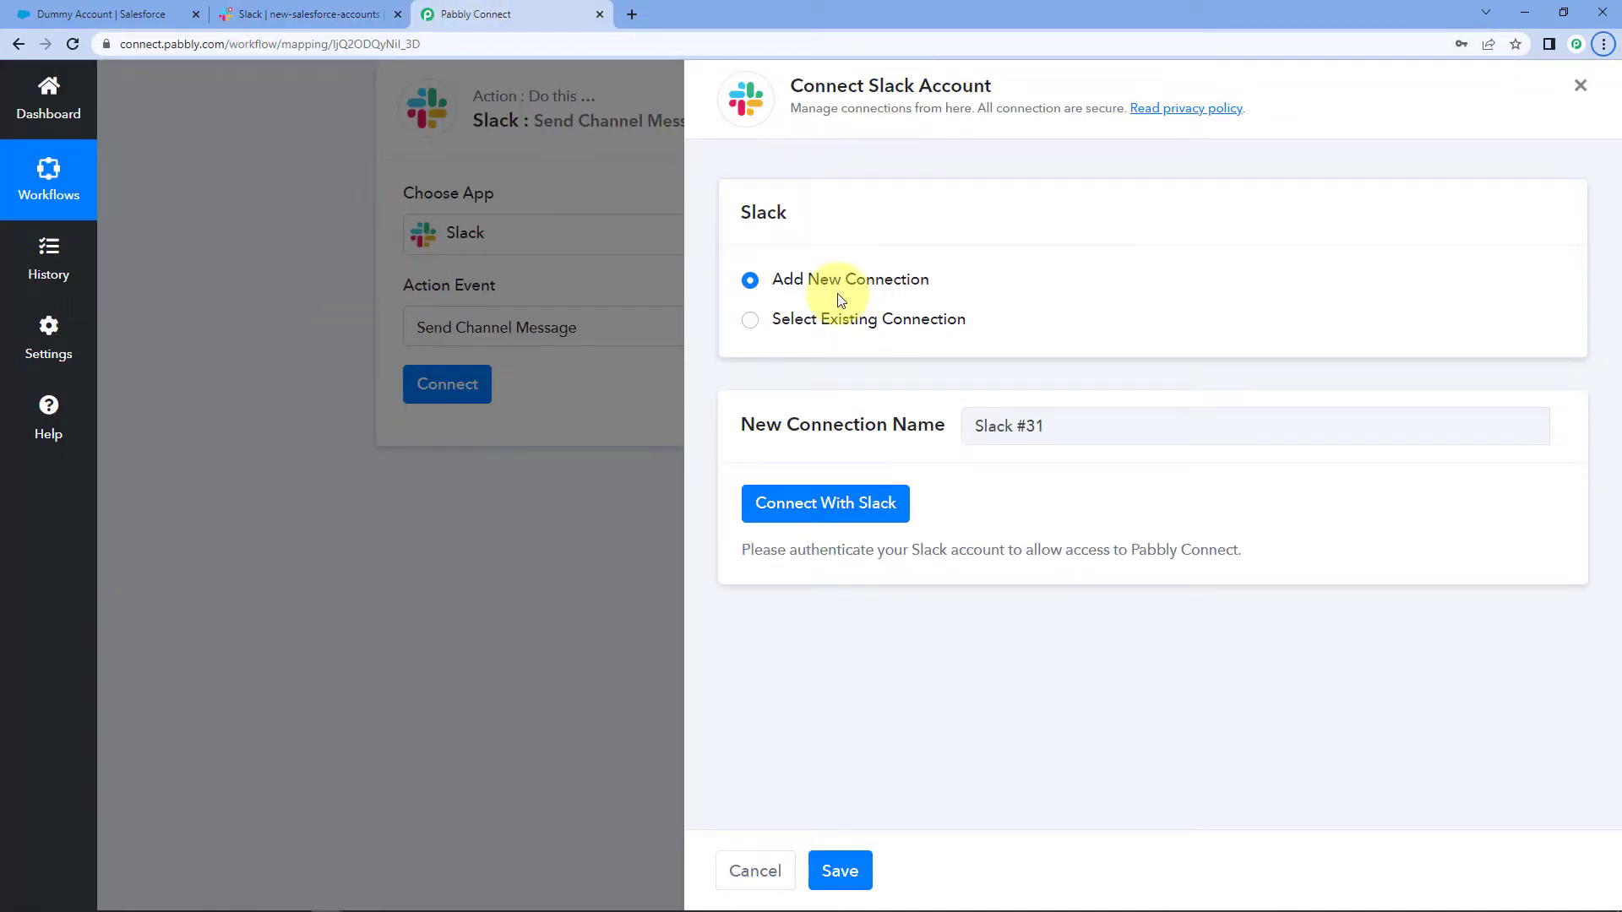
key("alt+Tab")
scroll(432, 380, "down", 5)
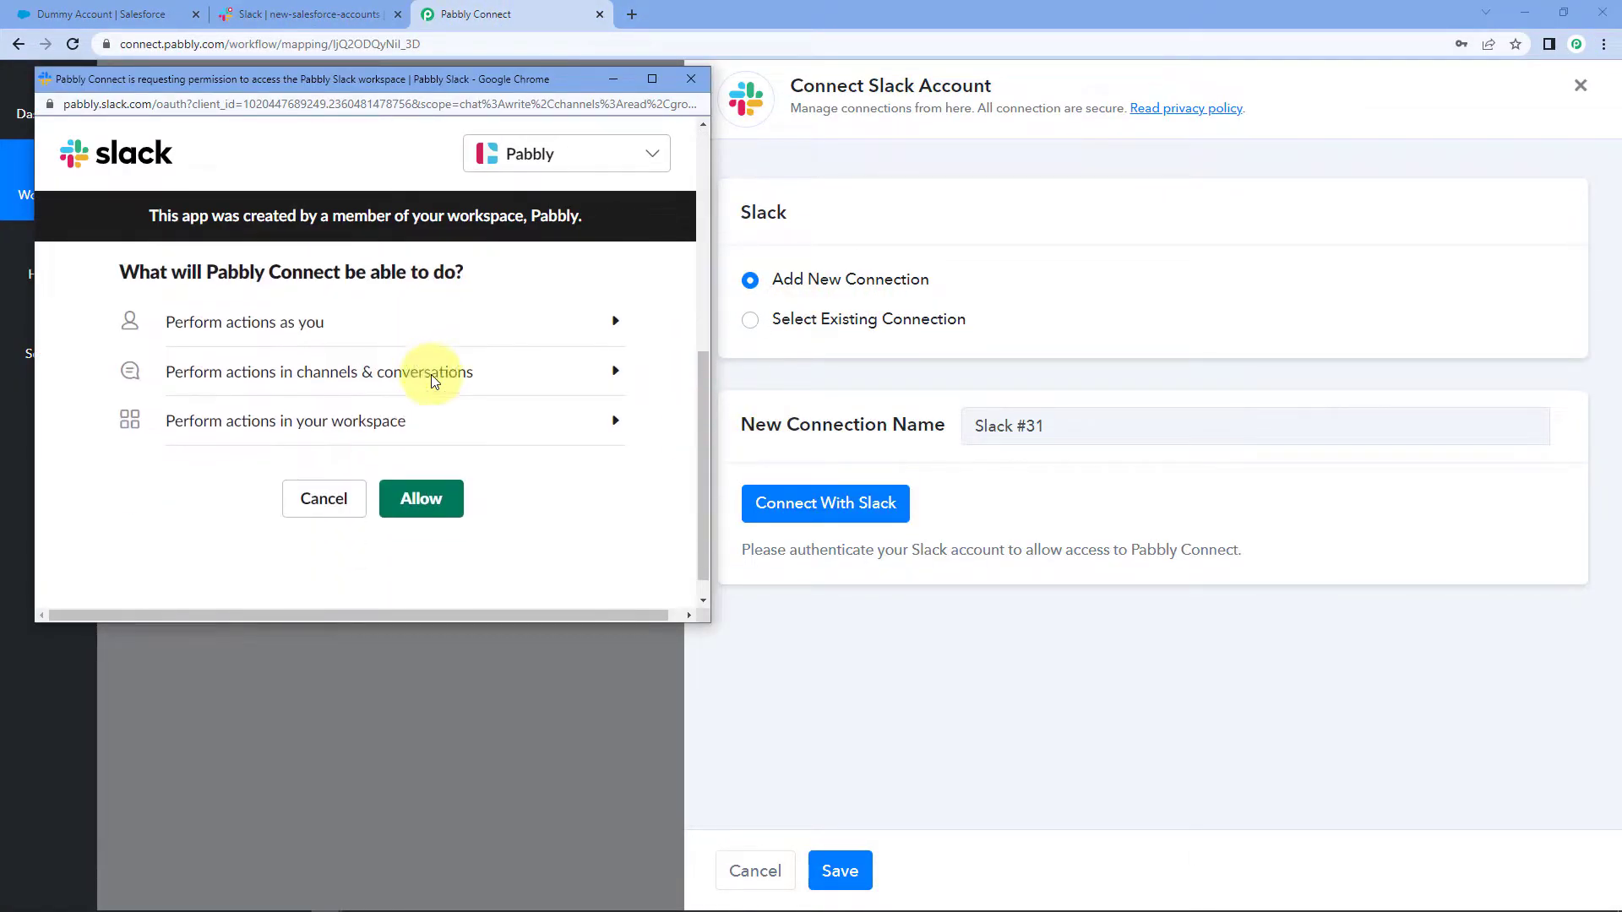
left_click(438, 470)
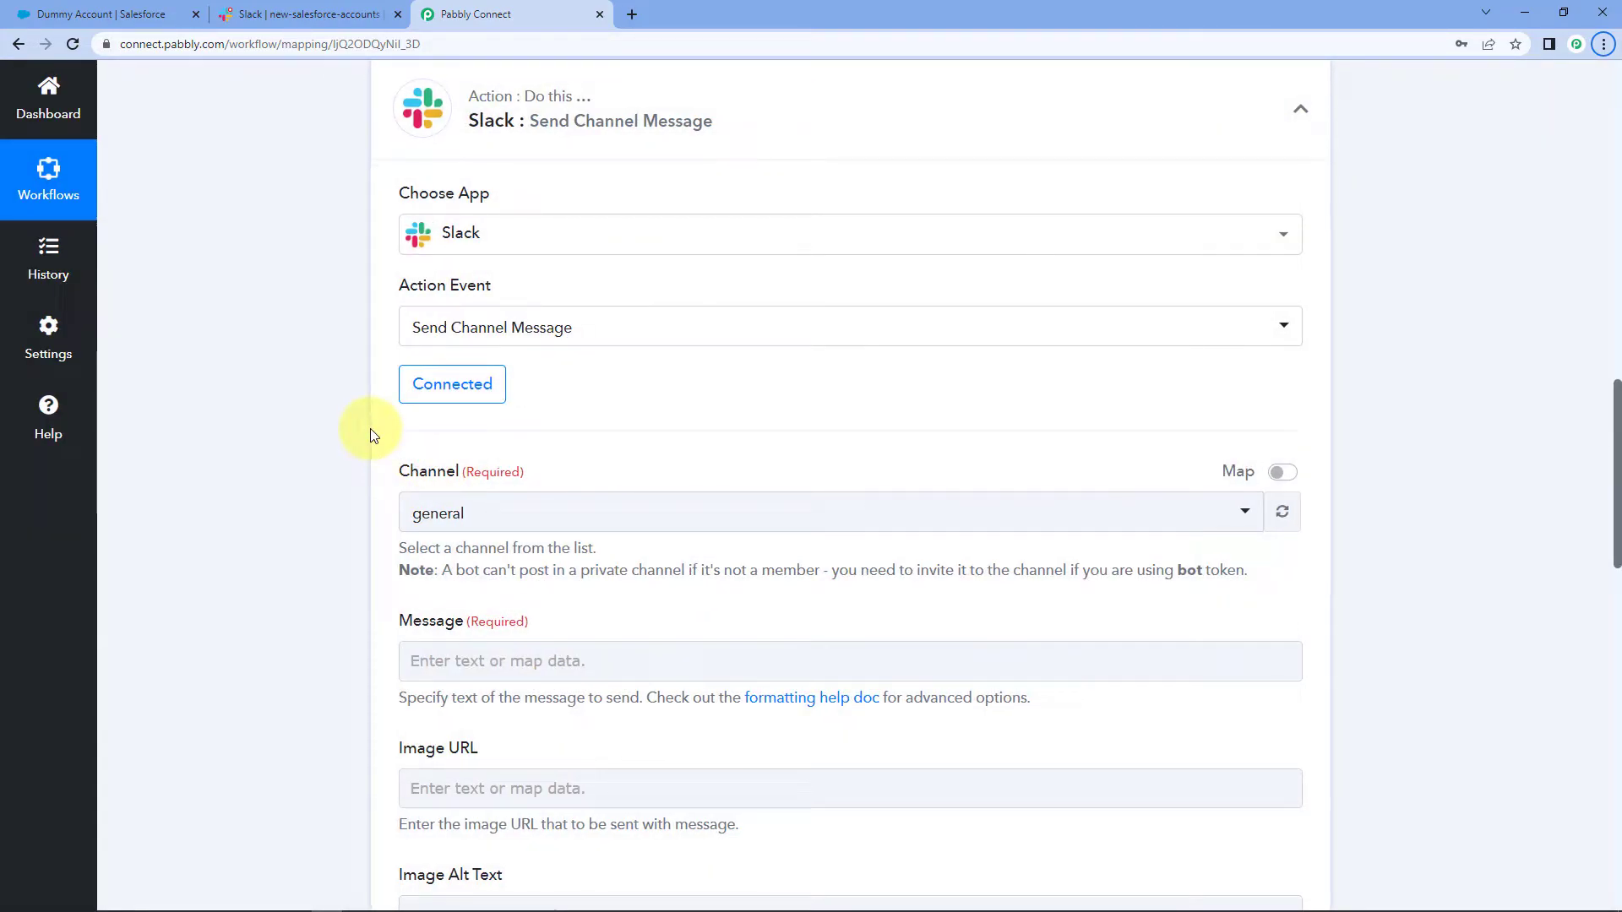
Step: Check the target channel in Slack and set the action's channel to new-salesforce-accounts in Pabbly Connect
scroll(370, 428, "down", 2)
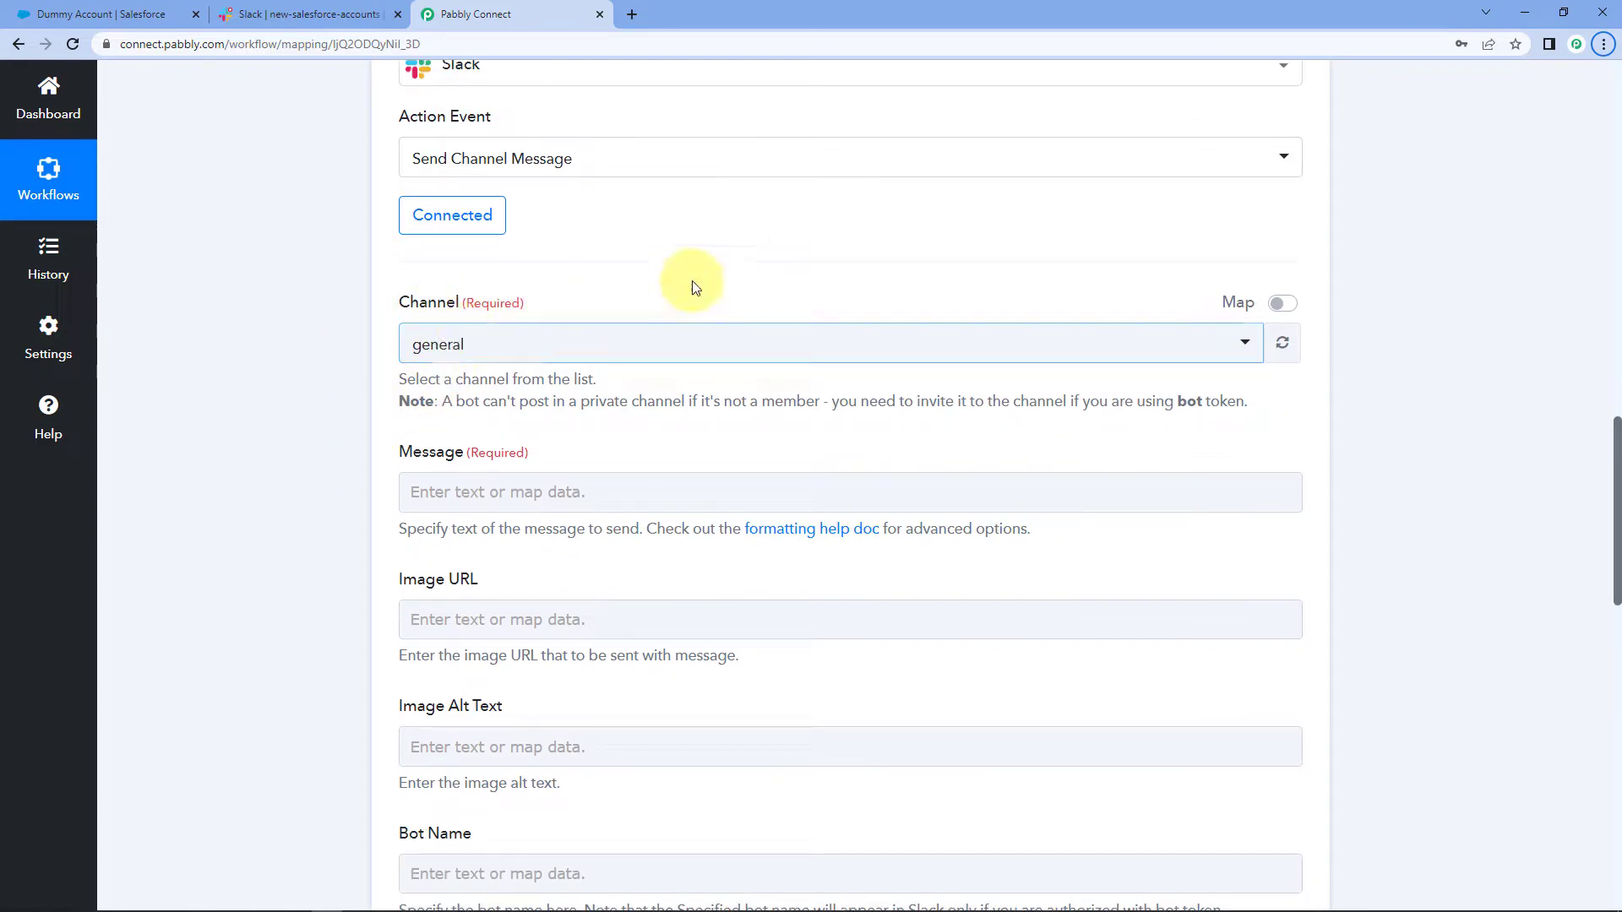
left_click(814, 349)
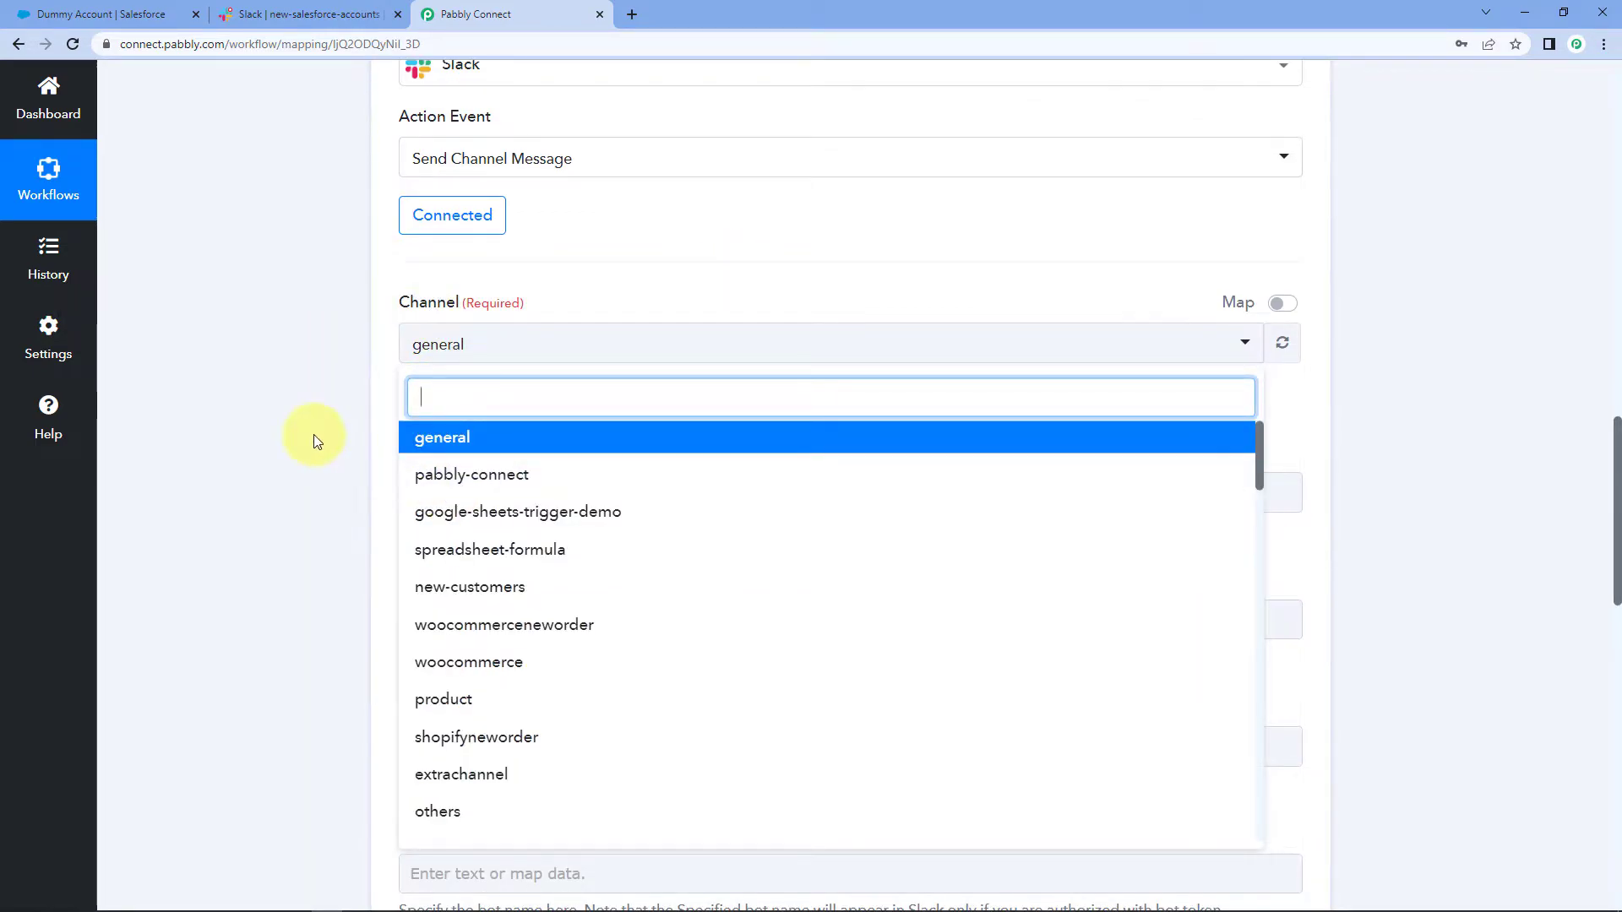
scroll(312, 434, "down", 2)
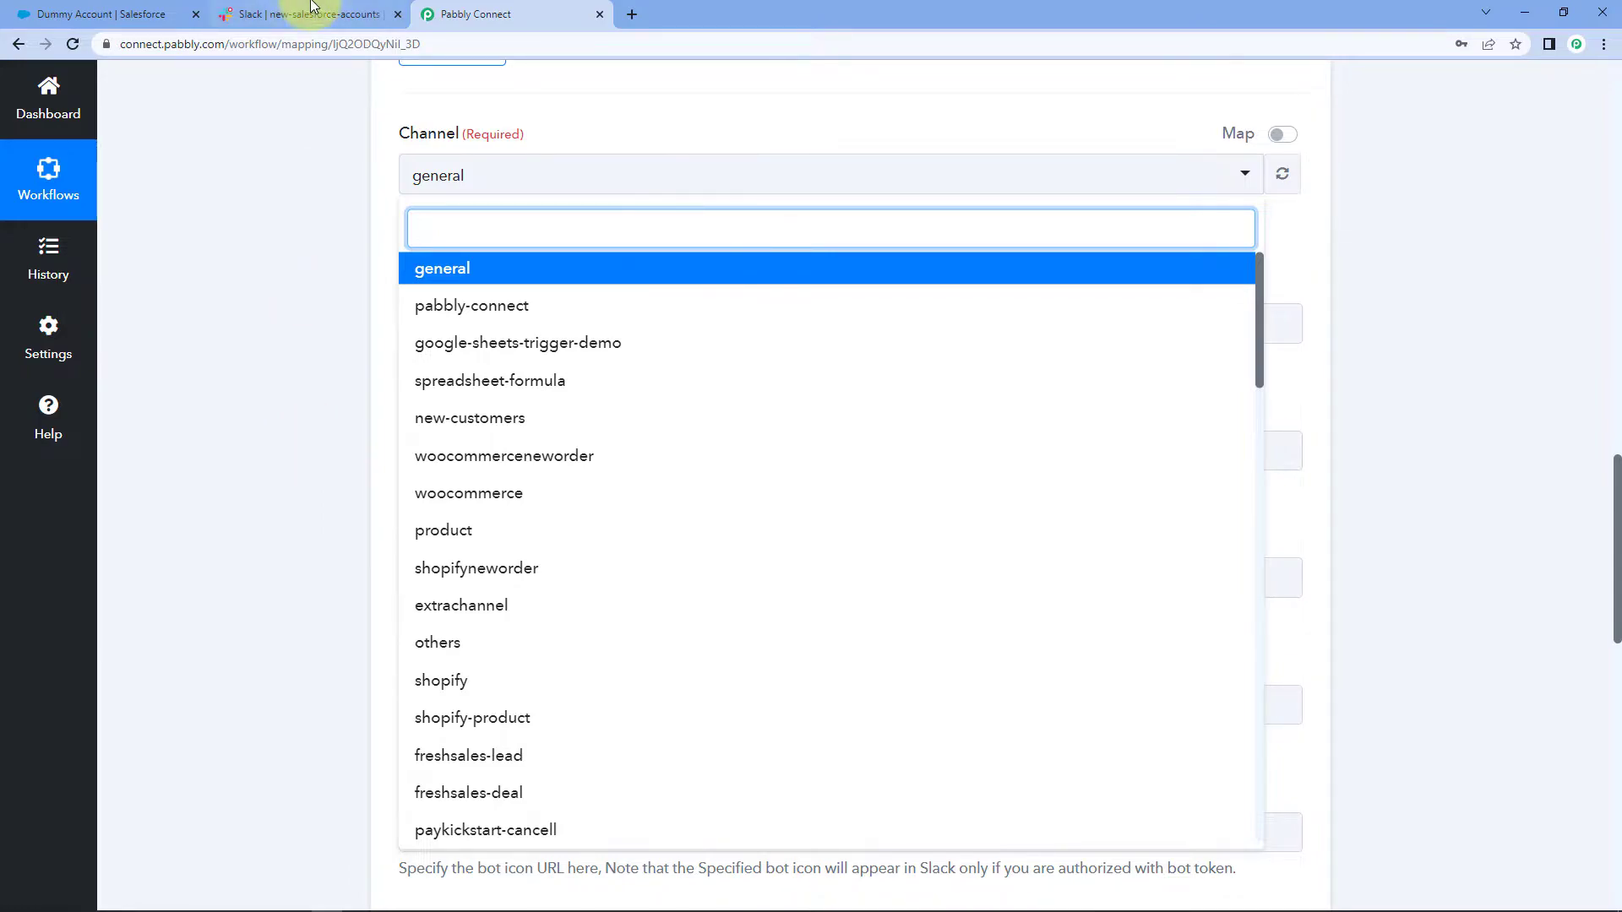
left_click(254, 19)
scroll(85, 413, "down", 1)
scroll(84, 412, "down", 10)
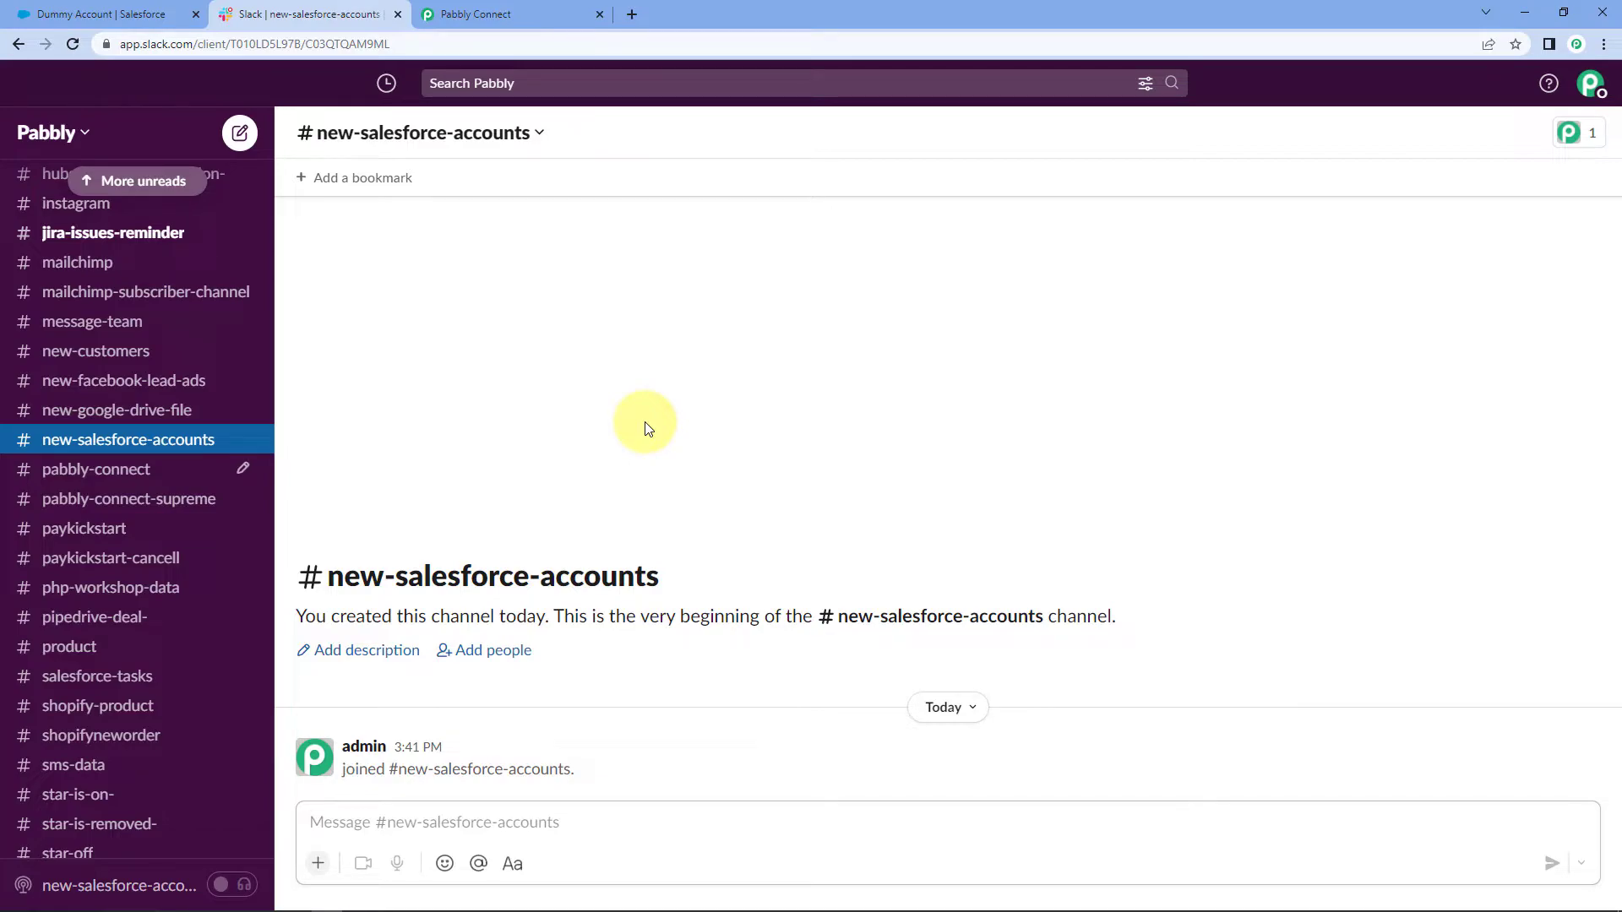
left_click(544, 12)
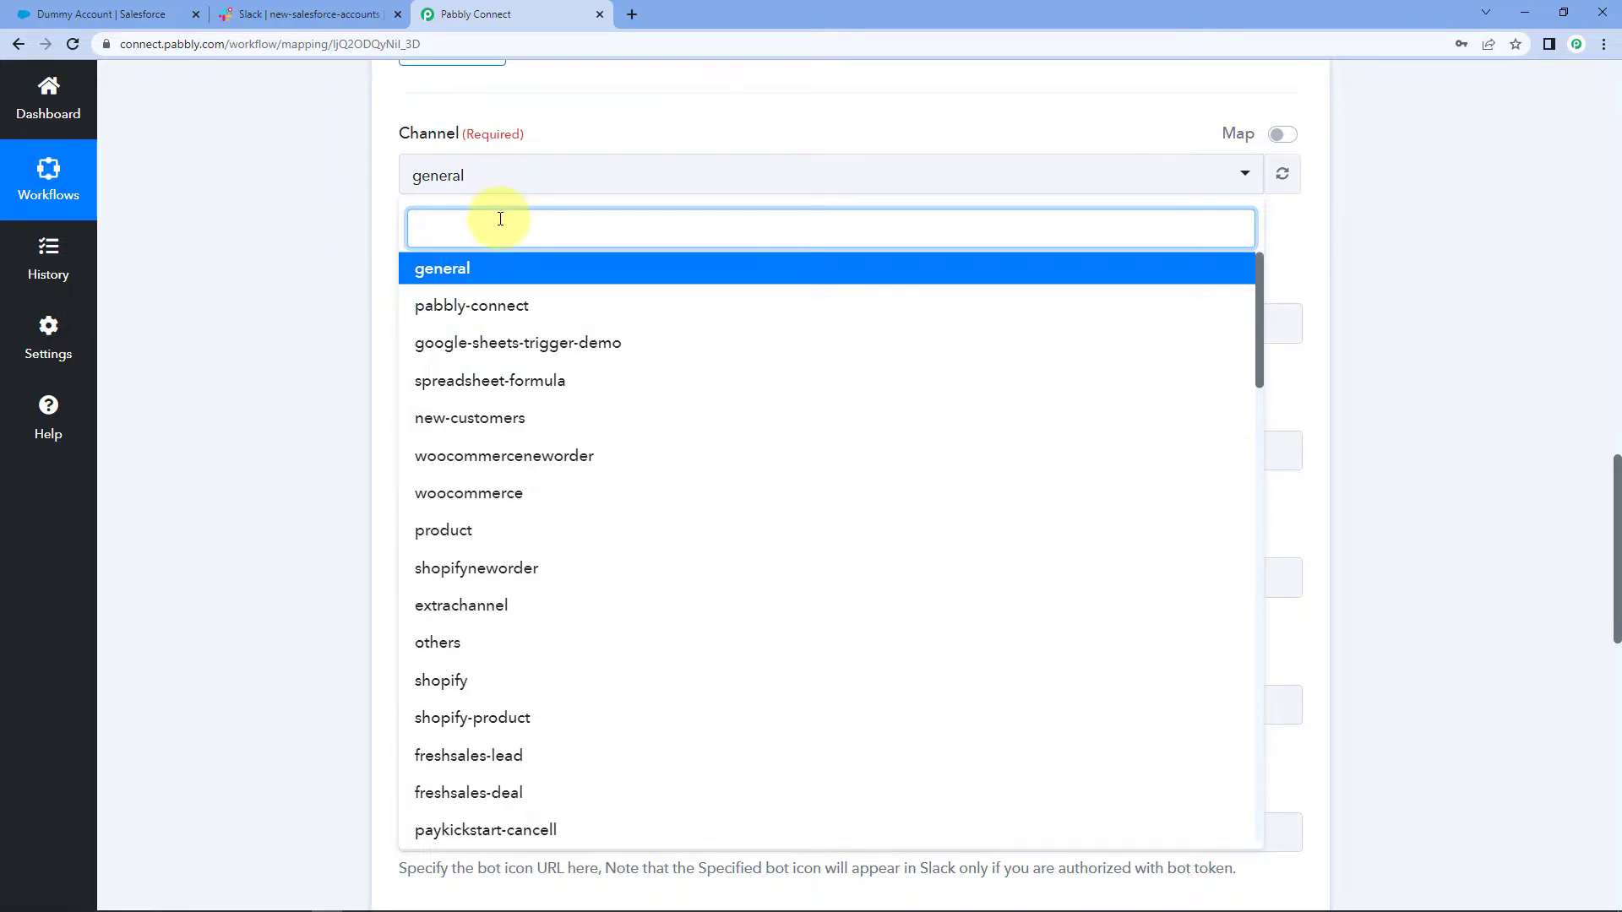
type("new")
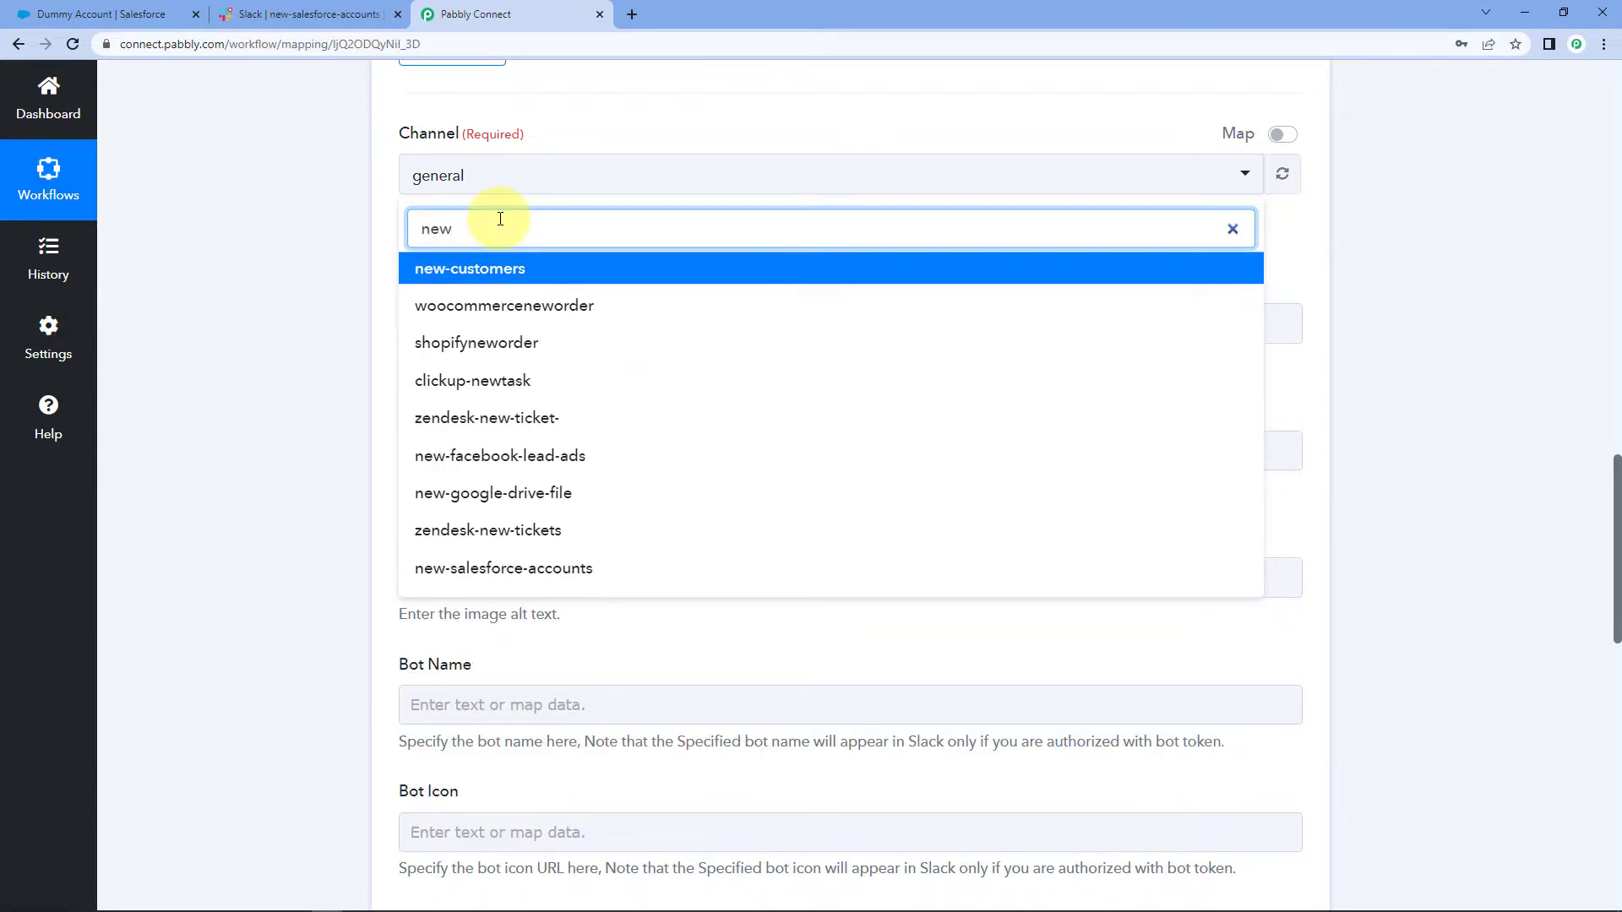
key("BackSpace")
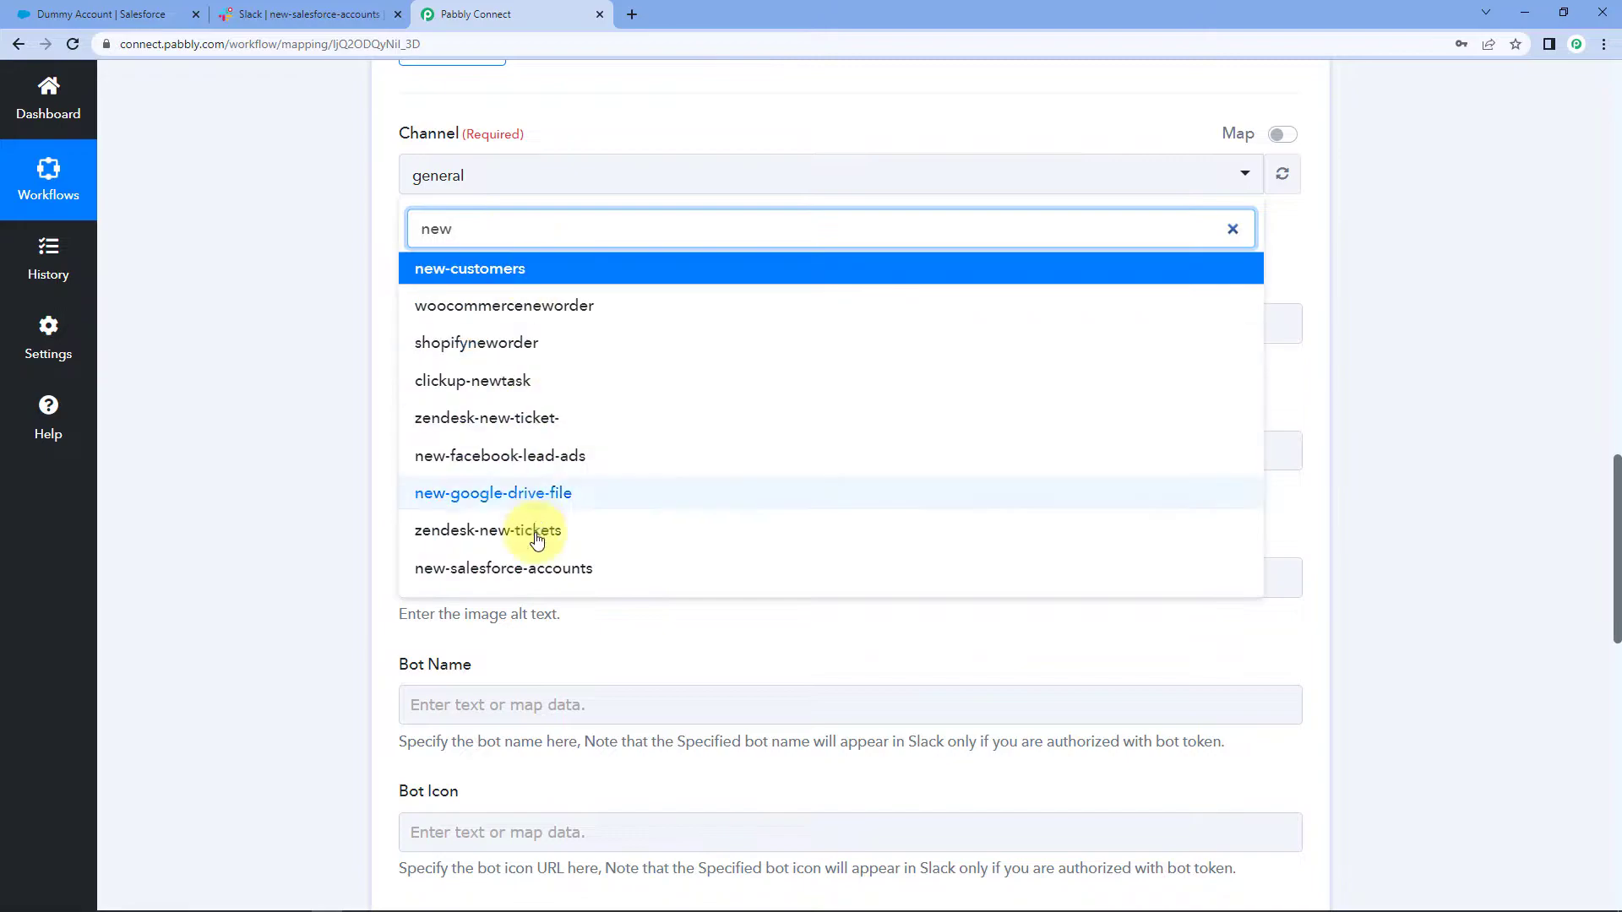
left_click(640, 570)
left_click(254, 271)
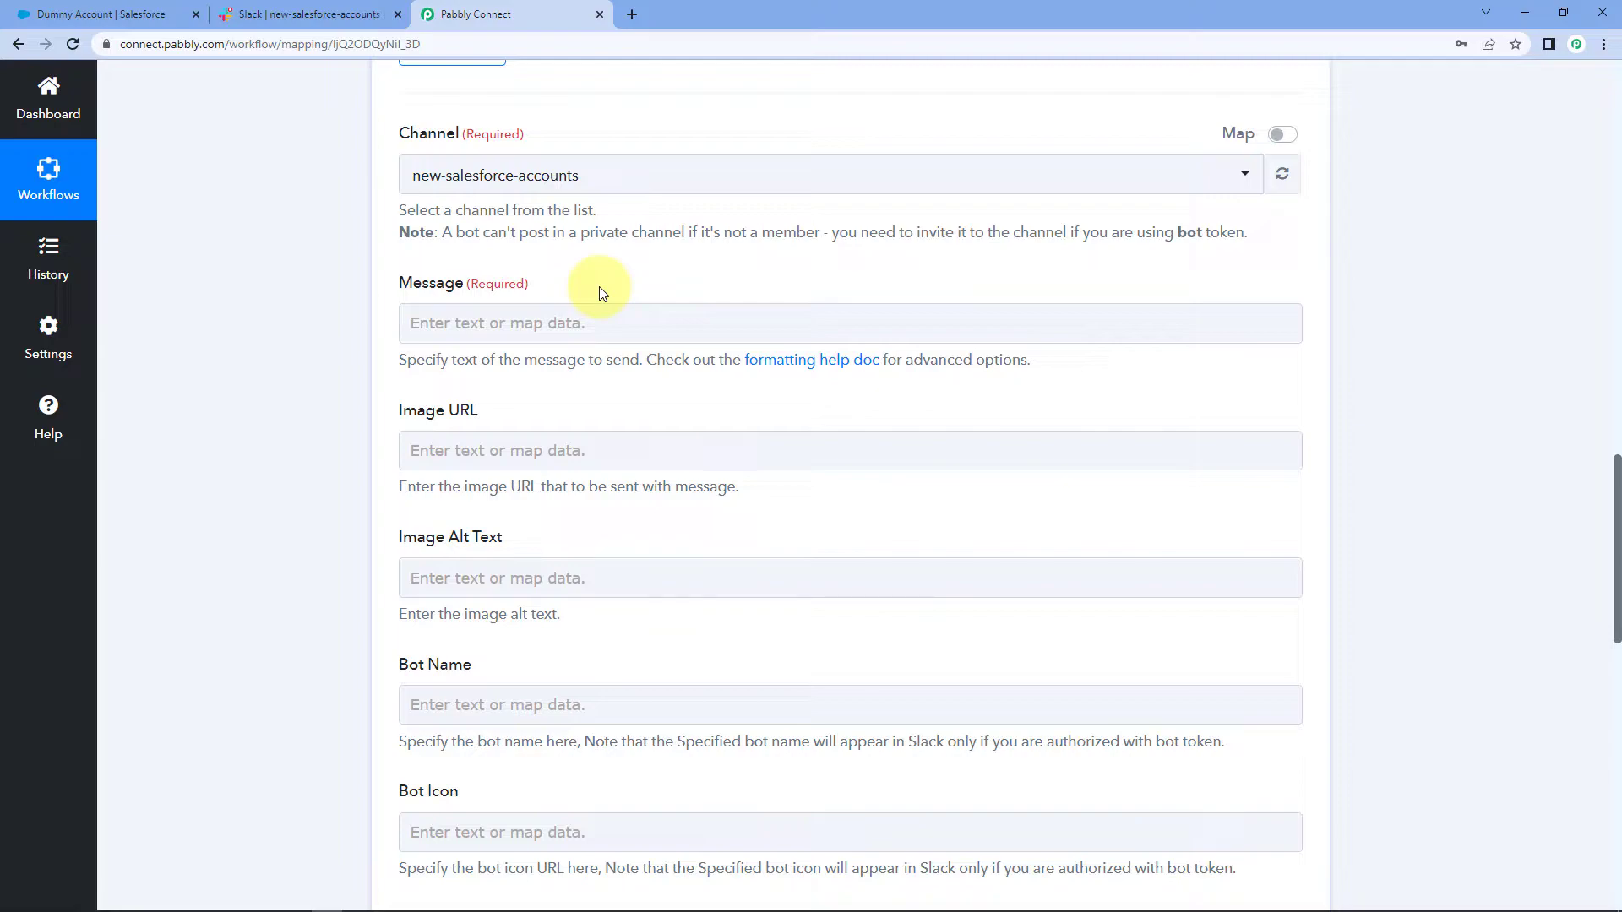
Step: Examine the account name value in the Salesforce trigger response as data for the Slack message
left_click(506, 321)
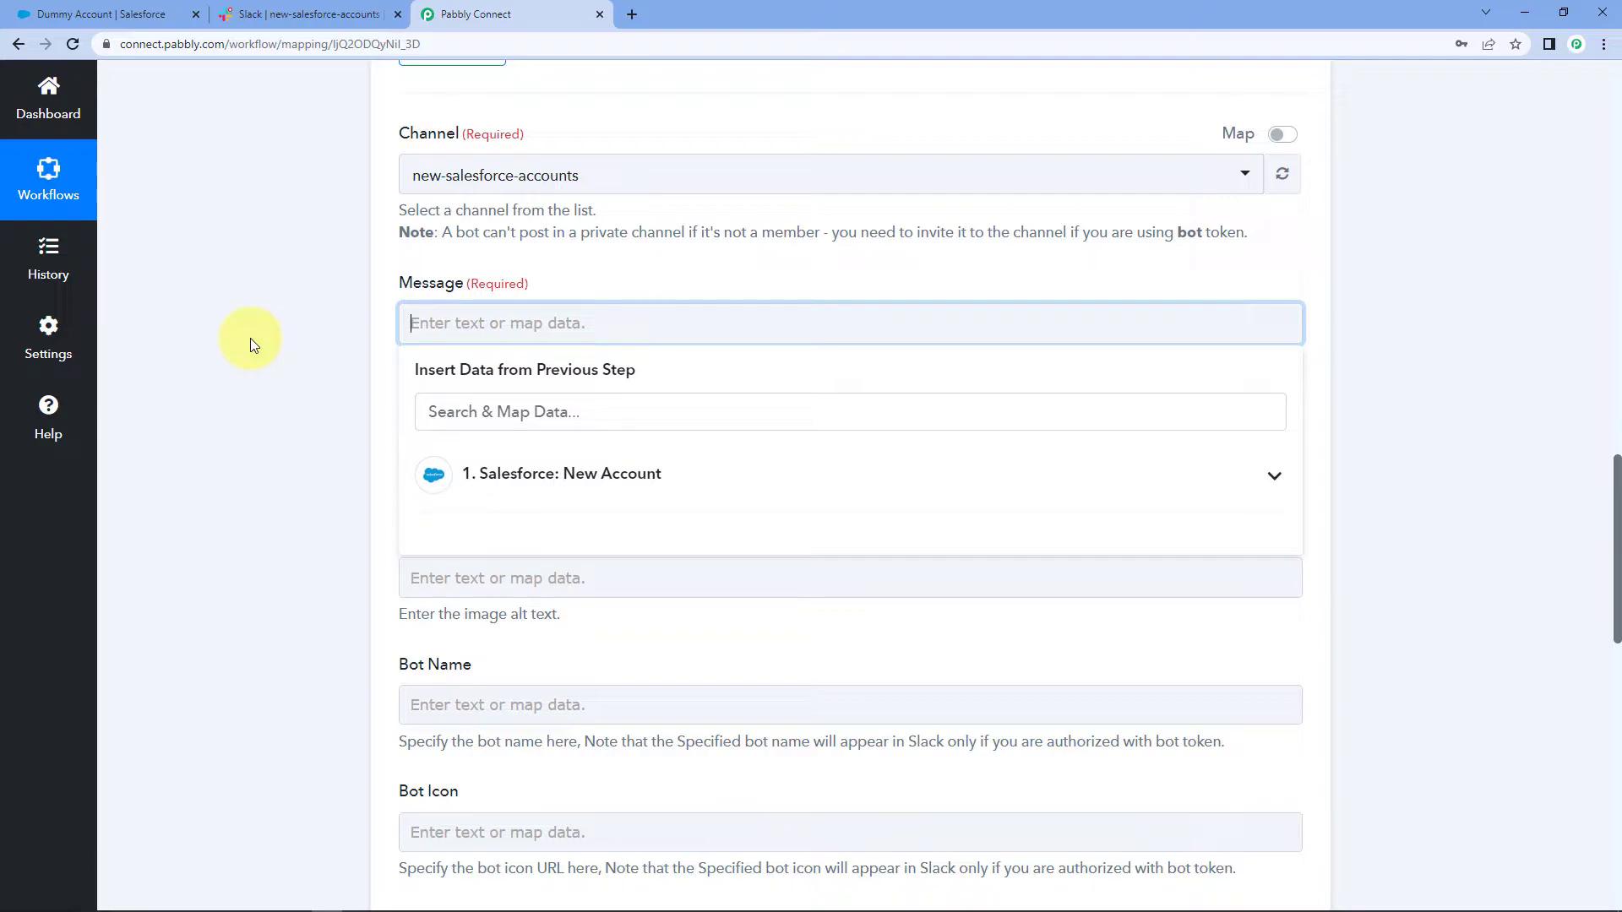
scroll(250, 338, "up", 4)
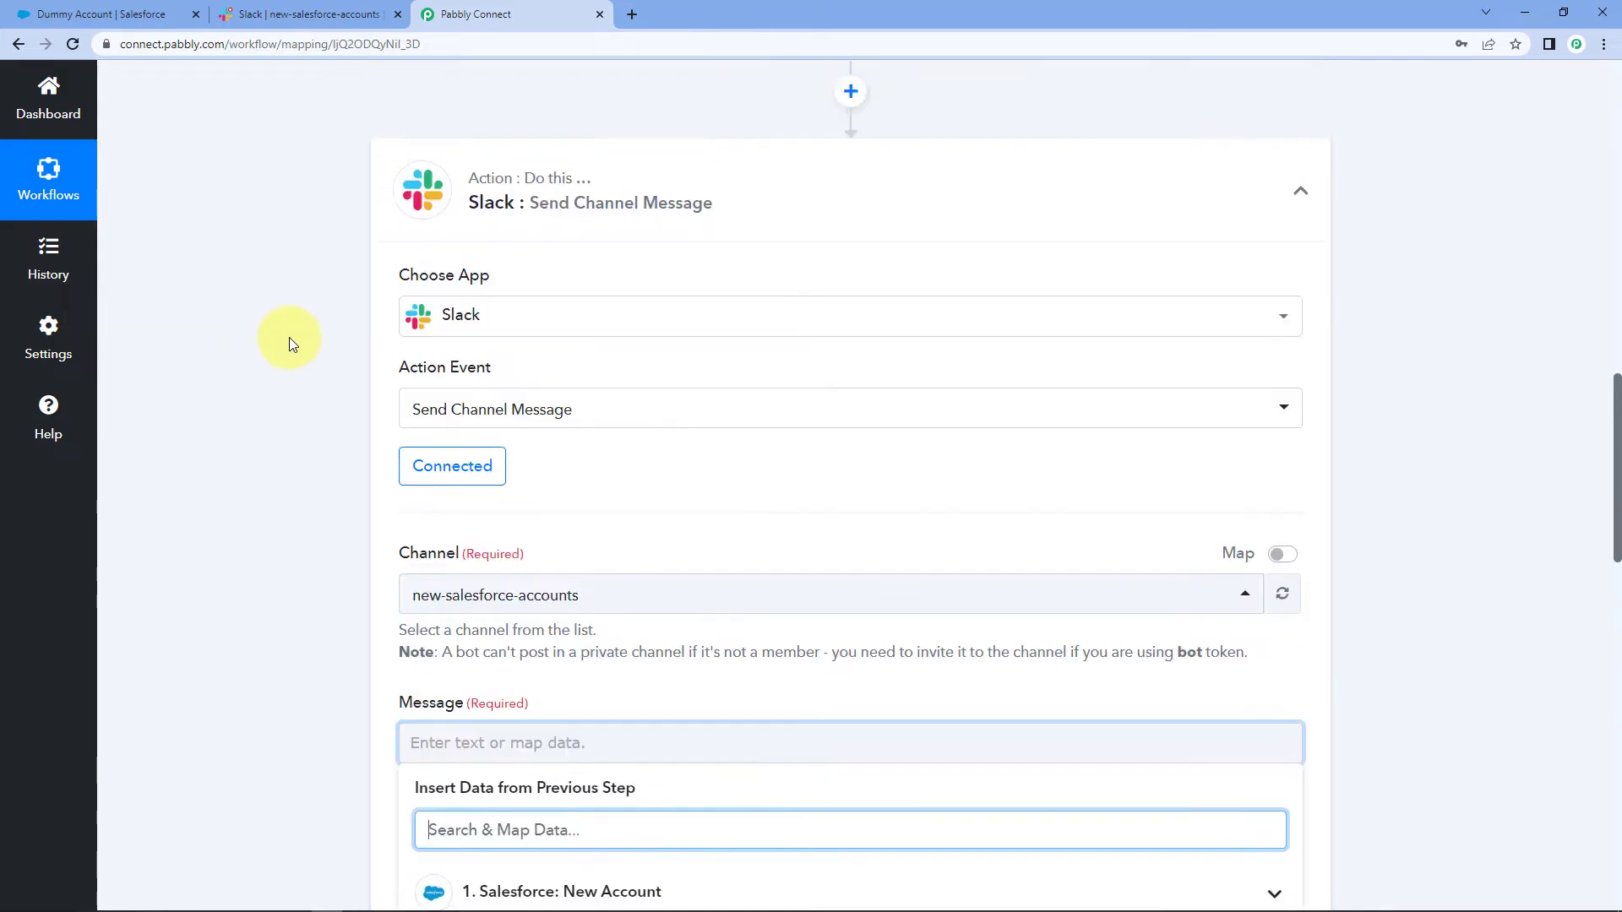
scroll(289, 342, "up", 10)
scroll(825, 457, "up", 6)
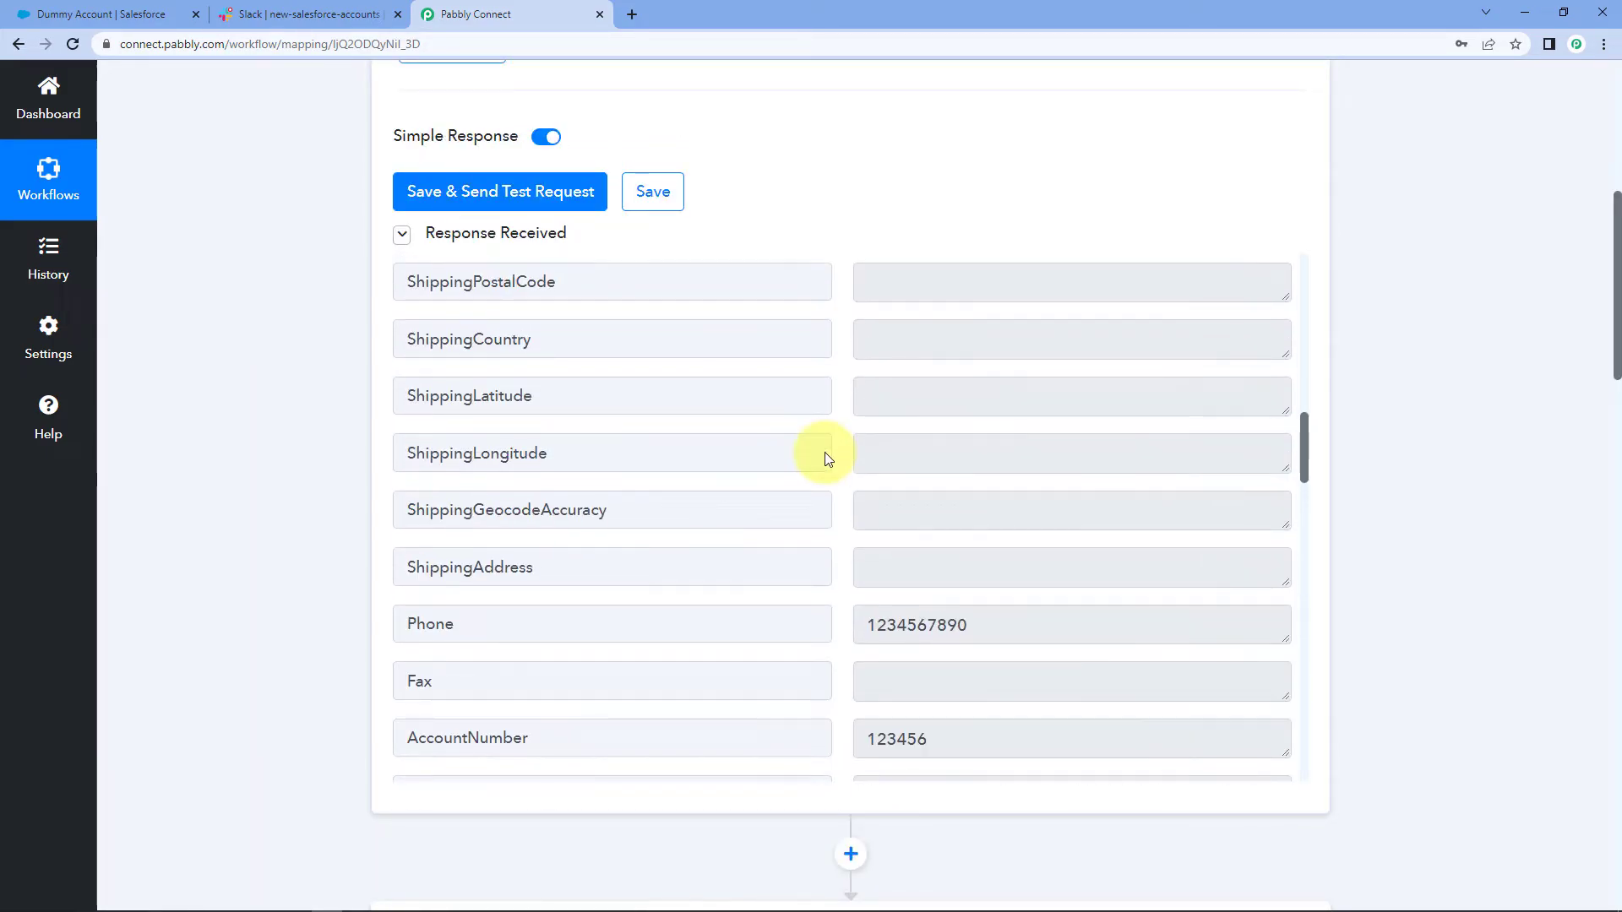
scroll(836, 439, "up", 12)
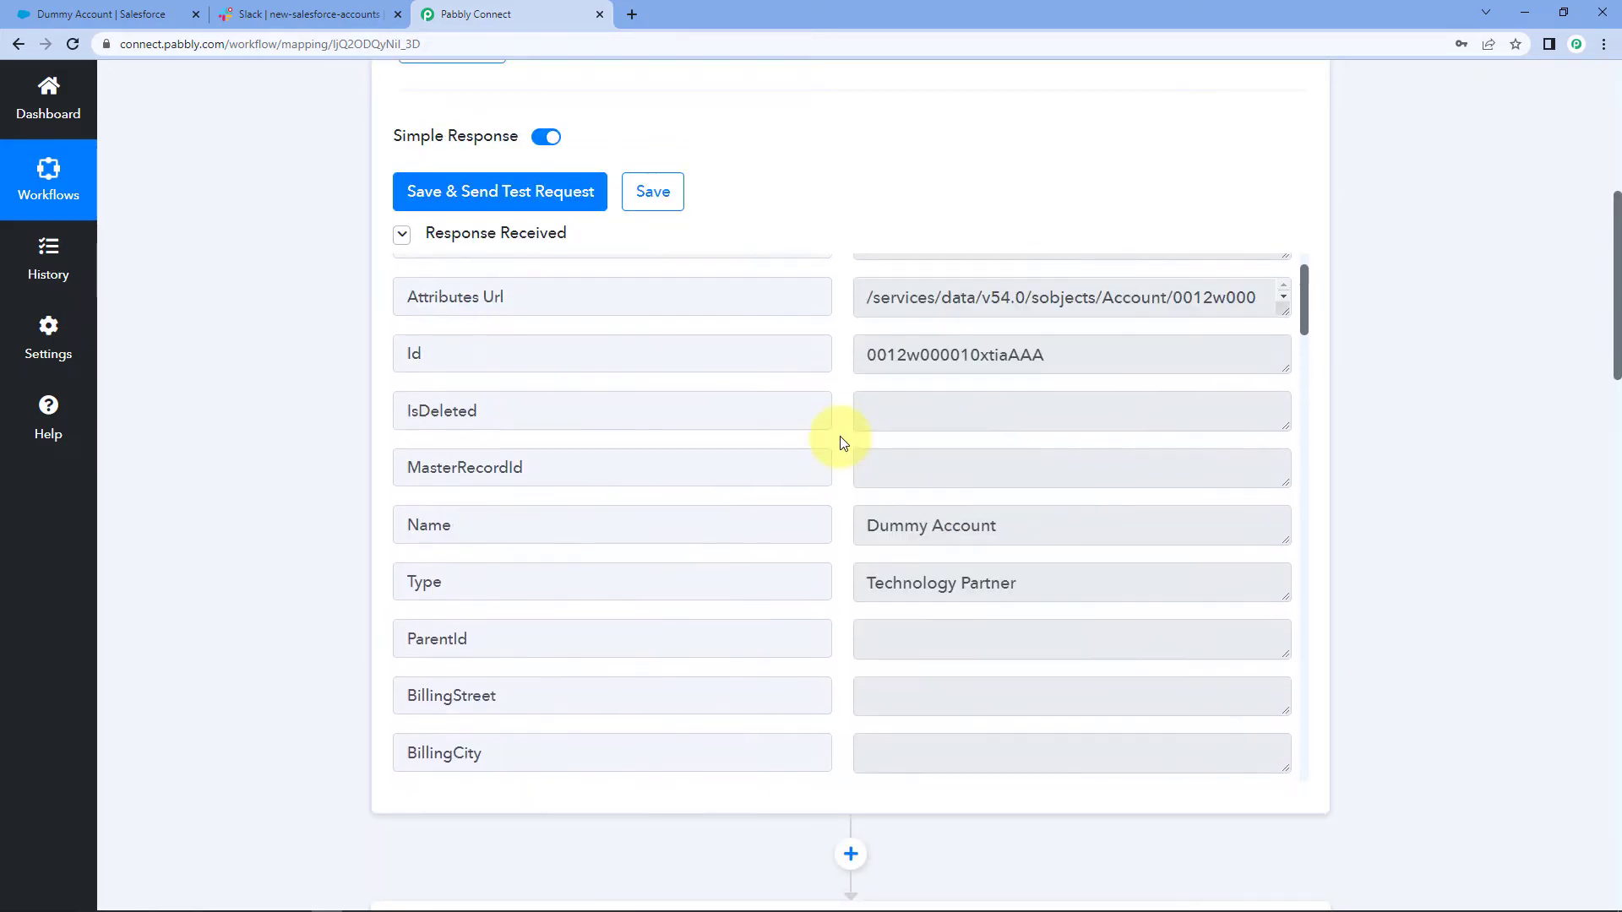
left_click(1051, 532)
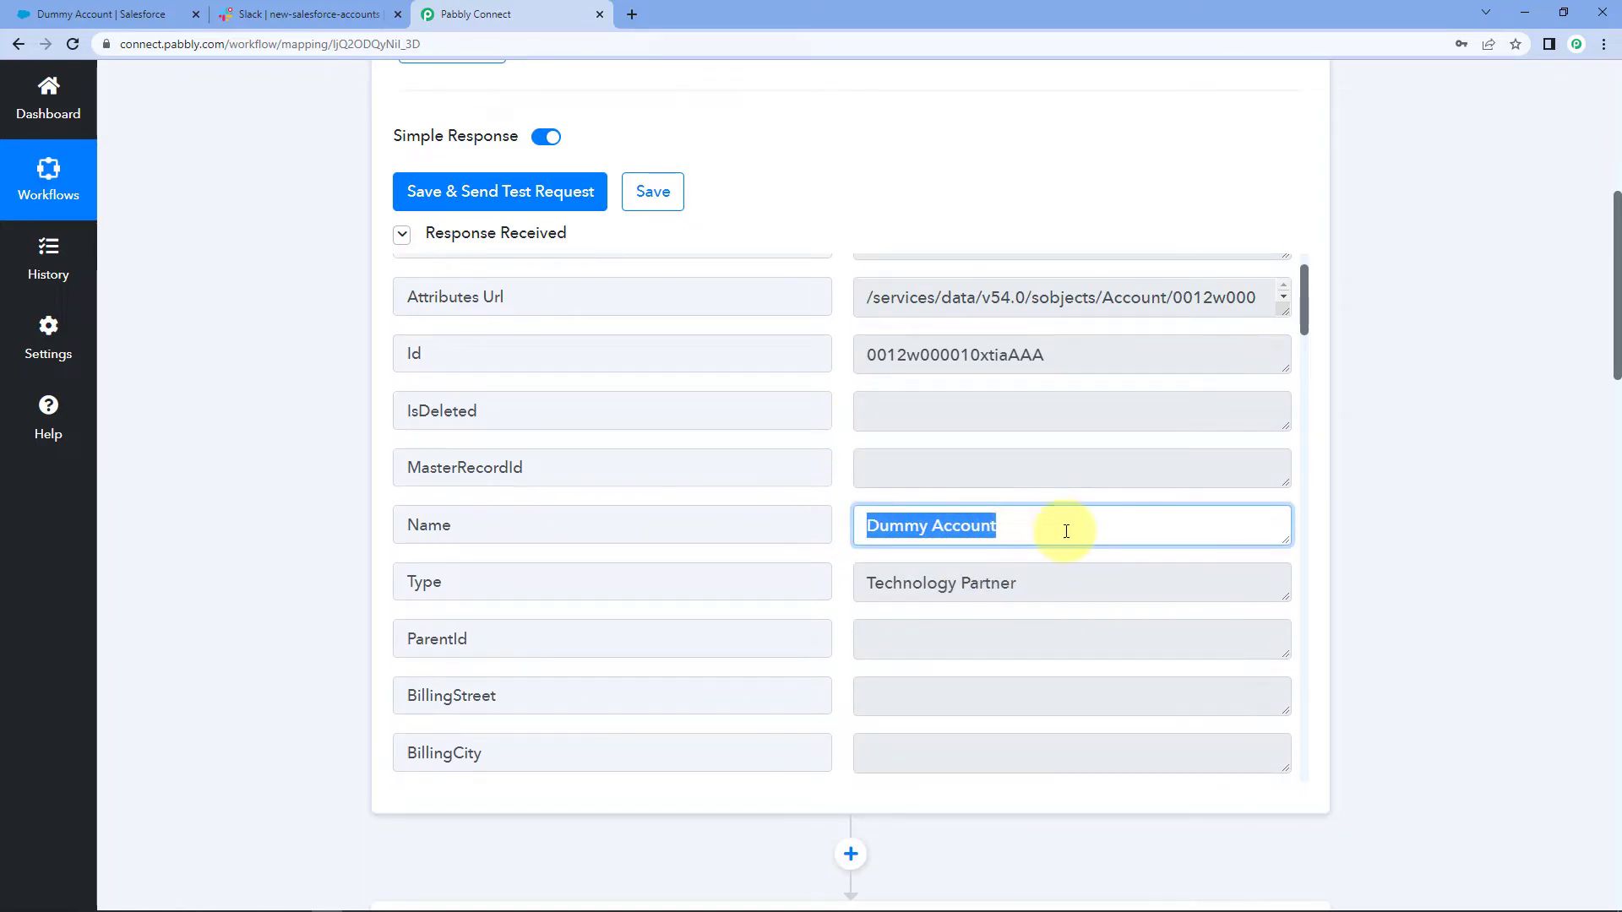
Step: Begin the Slack message with "Hello Team," and the line "We have created a new account in Salesforce CRM:"
scroll(236, 474, "down", 15)
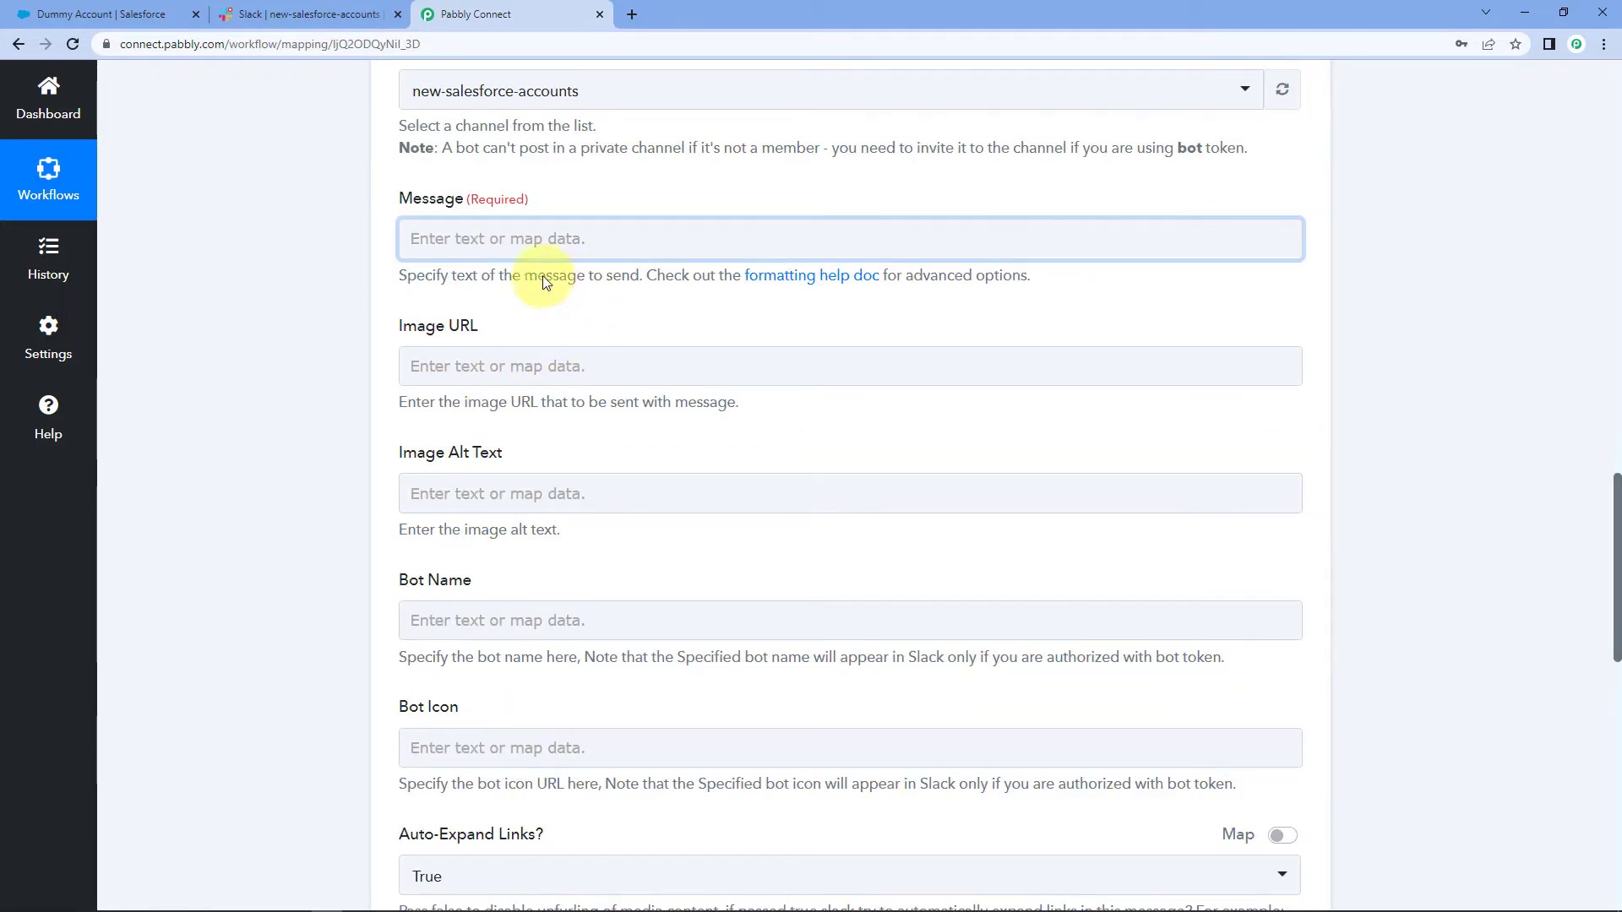
left_click(470, 247)
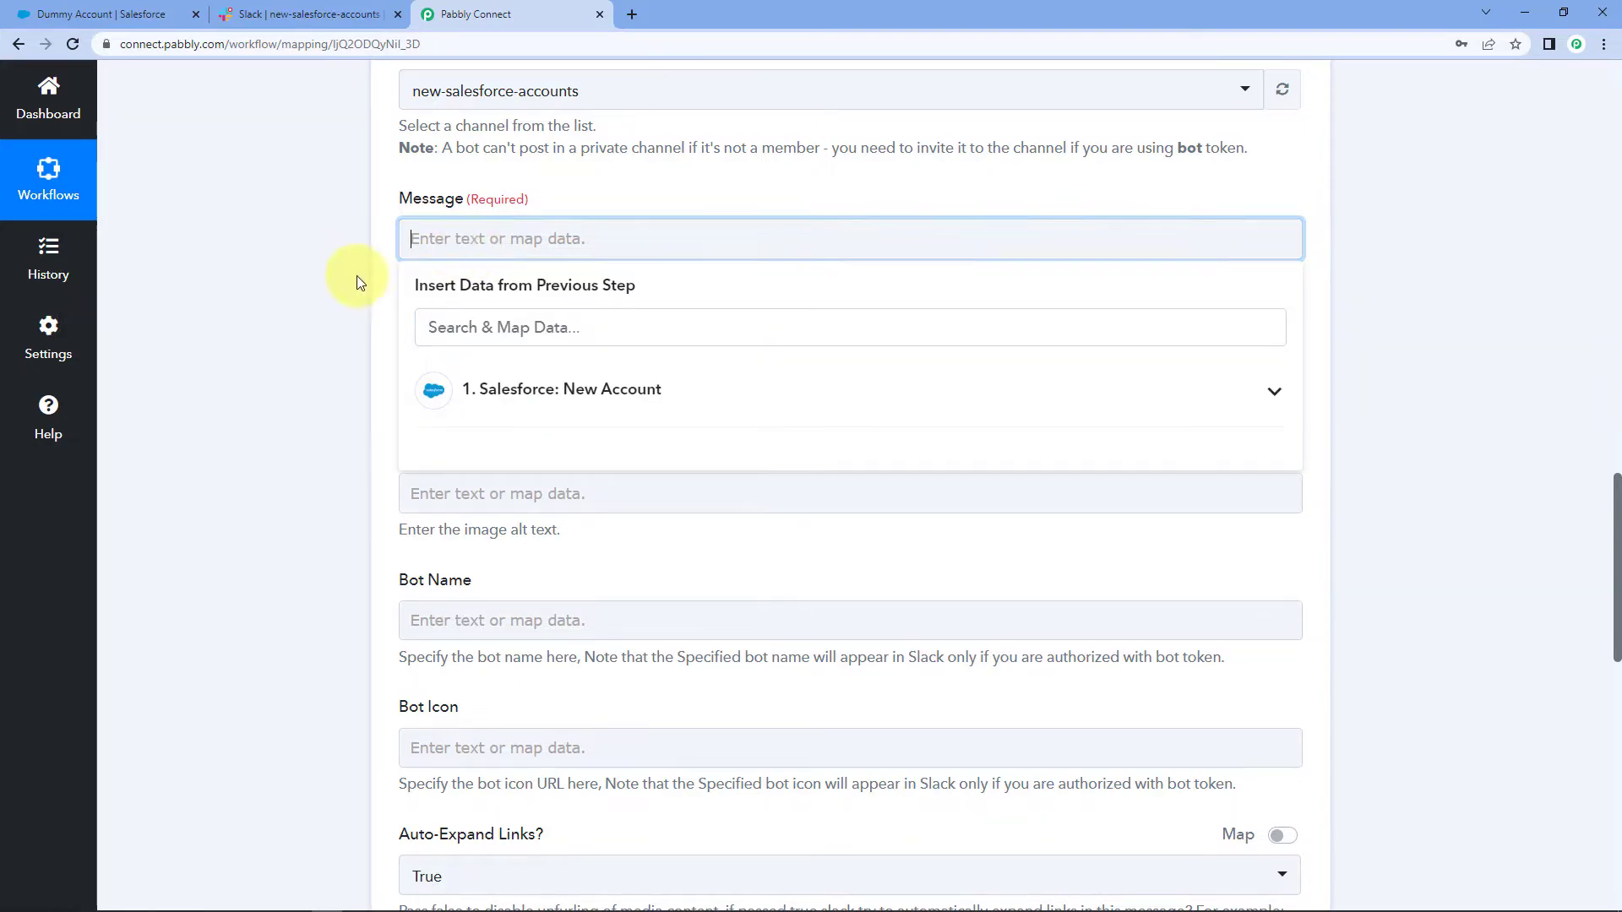
type("Hello")
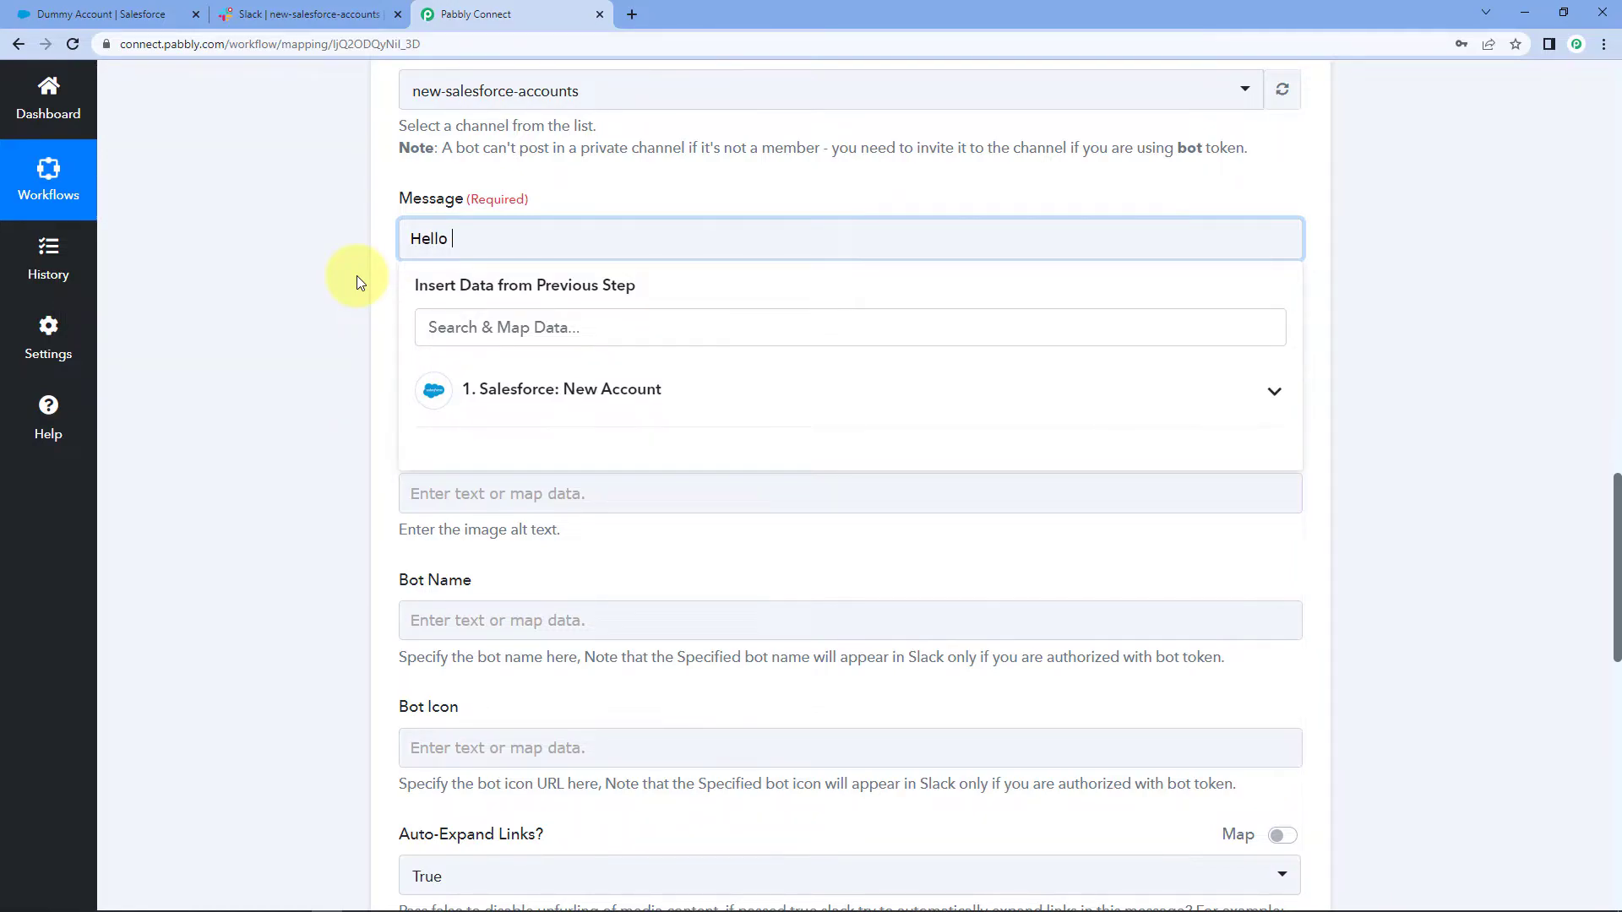
type(" Team,")
key("Return")
type("We have created a new accou")
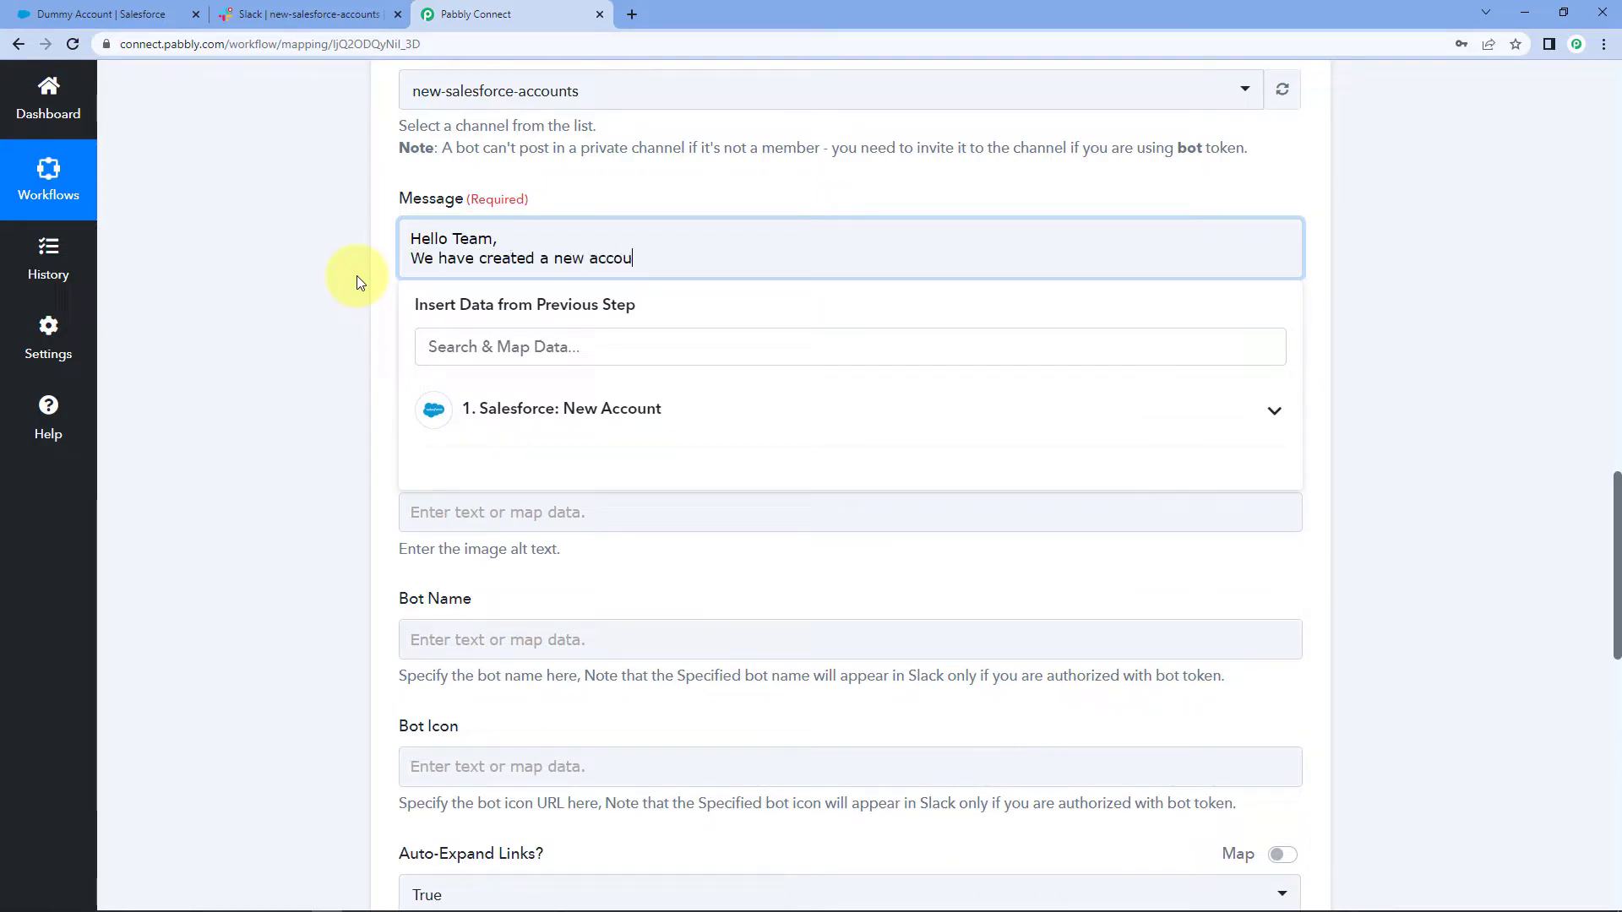
type("nt in Salesforce CRM:")
key("Return")
key("Return")
Step: Add the message labels "Account Name:", "Website:", "Account Type:", "Phone No.:" and "Ownership:" on separate lines
type("Account Name:")
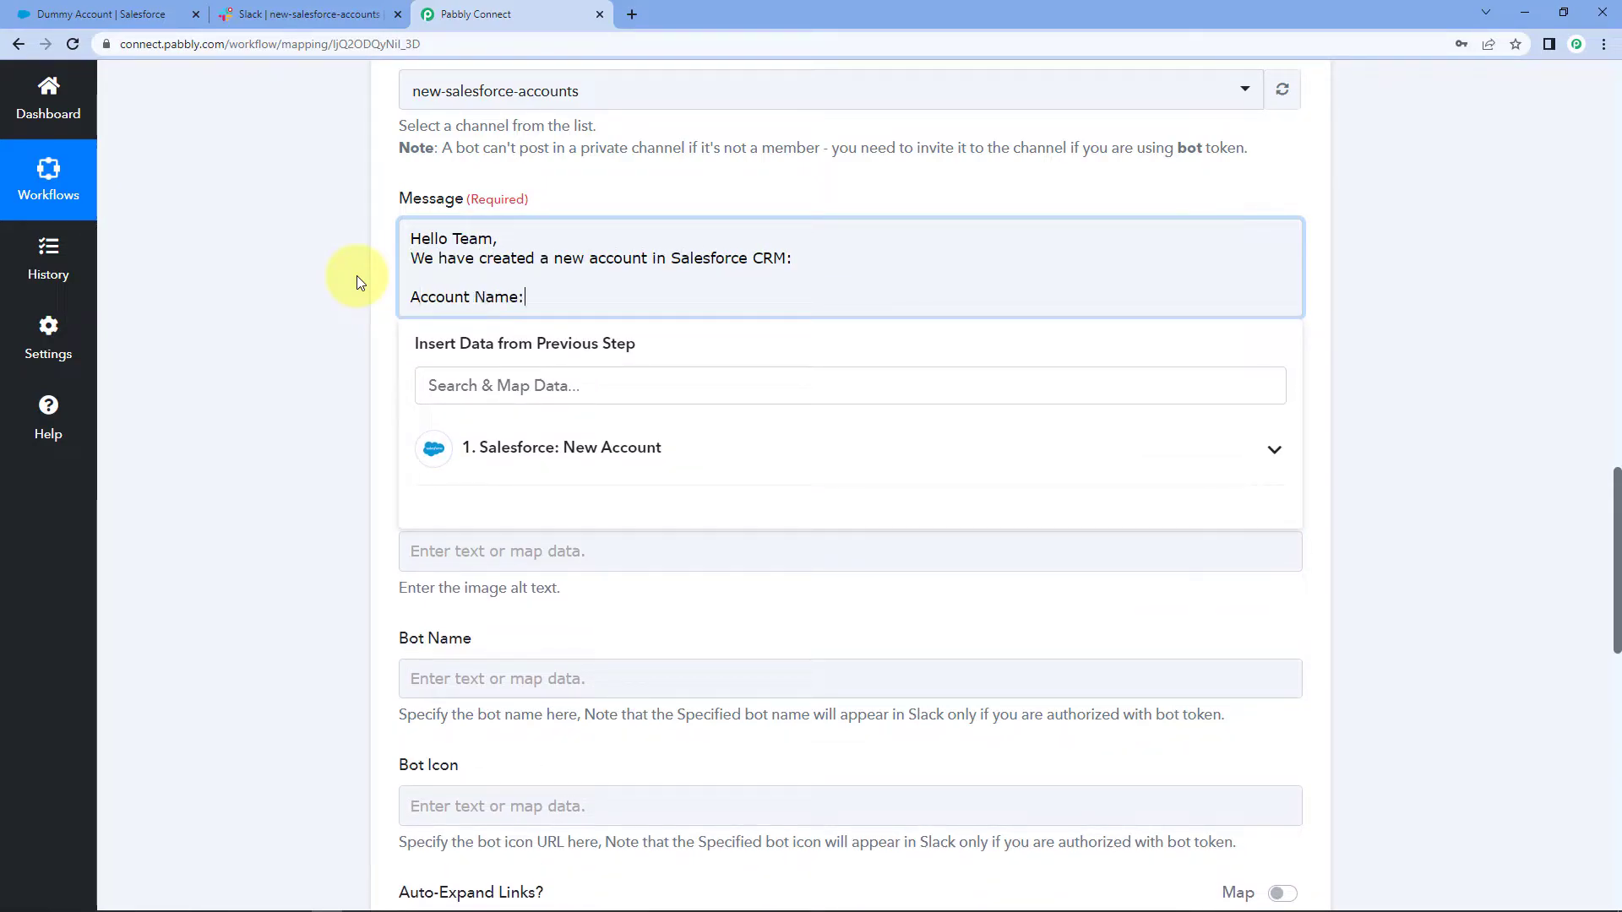
key("Return")
type("Website:")
key("Return")
type("Account Type:")
key("Return")
type("Phone No.:")
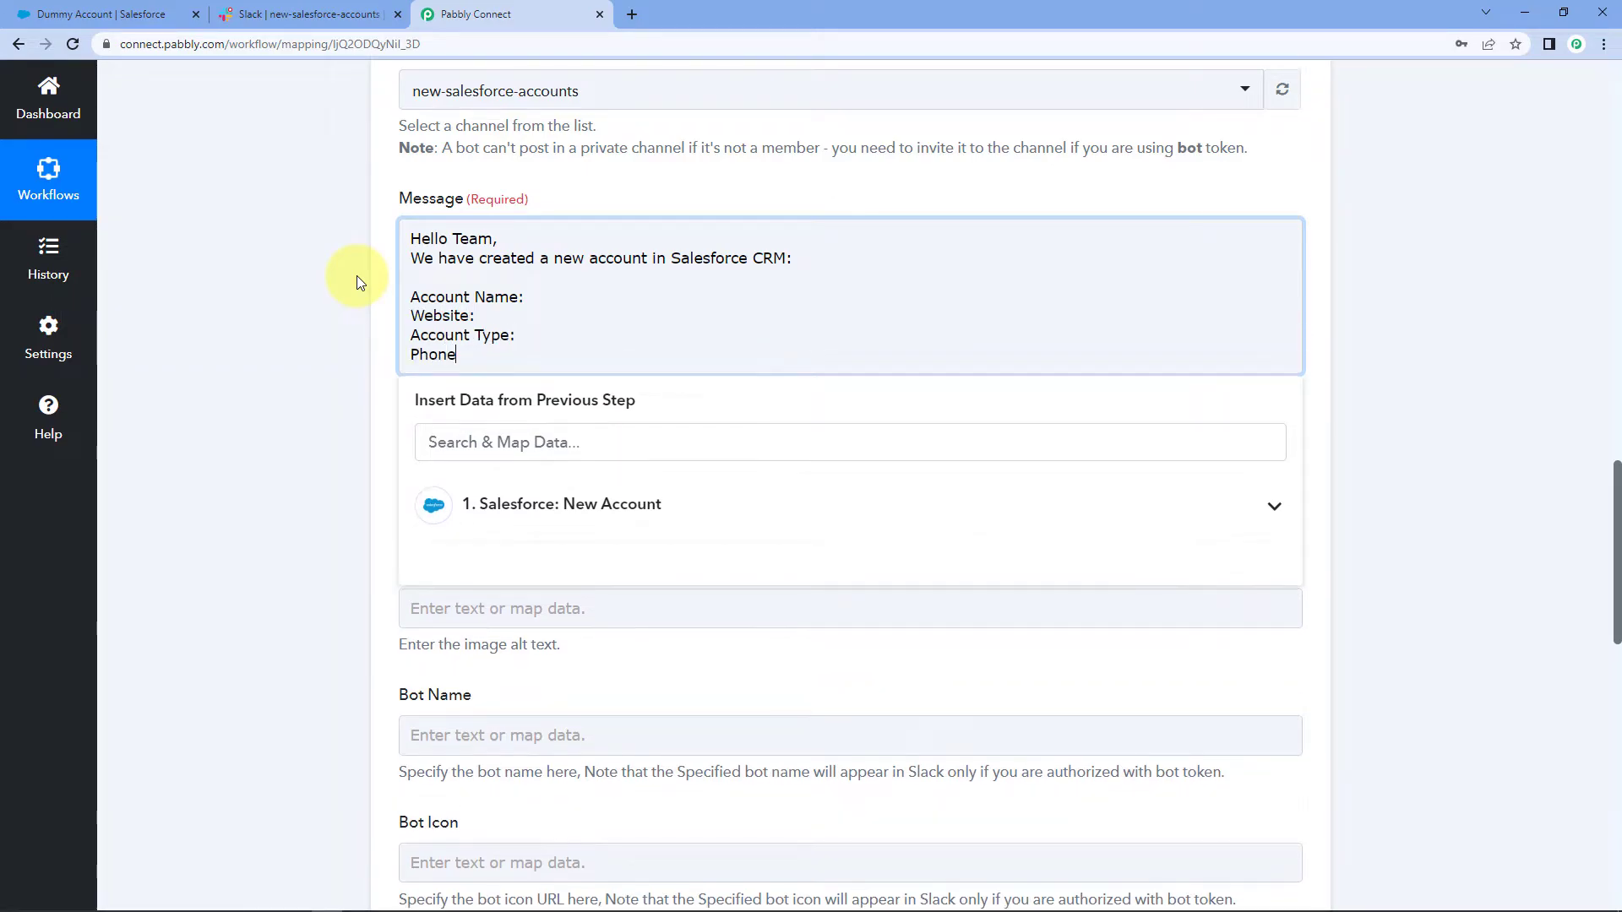
key("Return")
type("Ownership:")
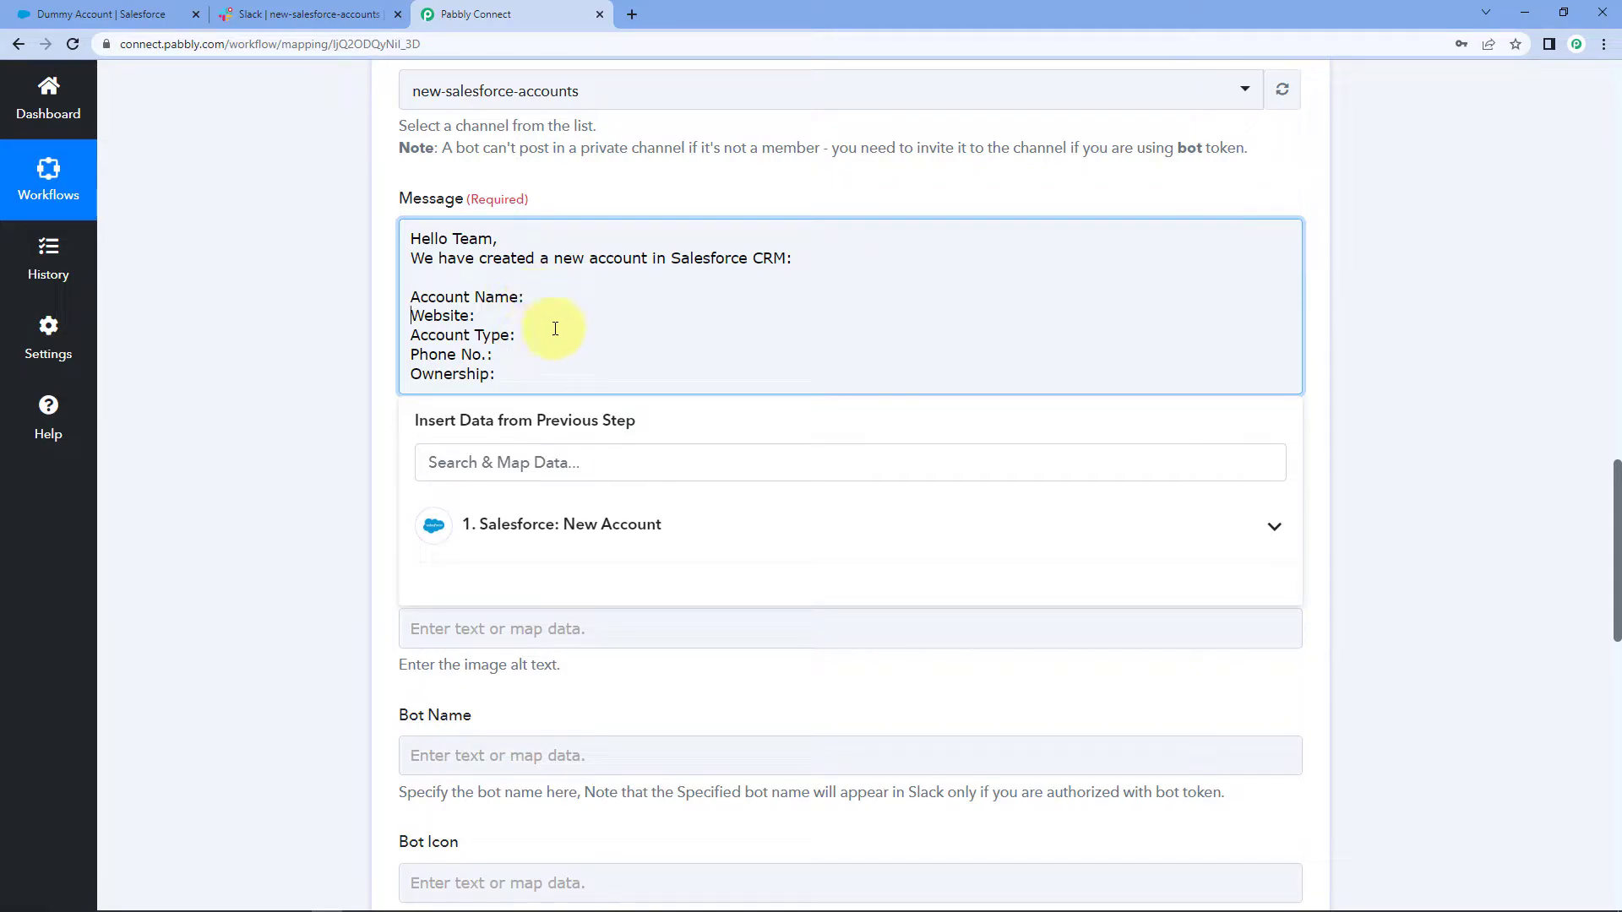
Step: Locate the test account's Name field in the Salesforce trigger response and highlight its value
scroll(571, 304, "up", 1)
scroll(571, 304, "up", 10)
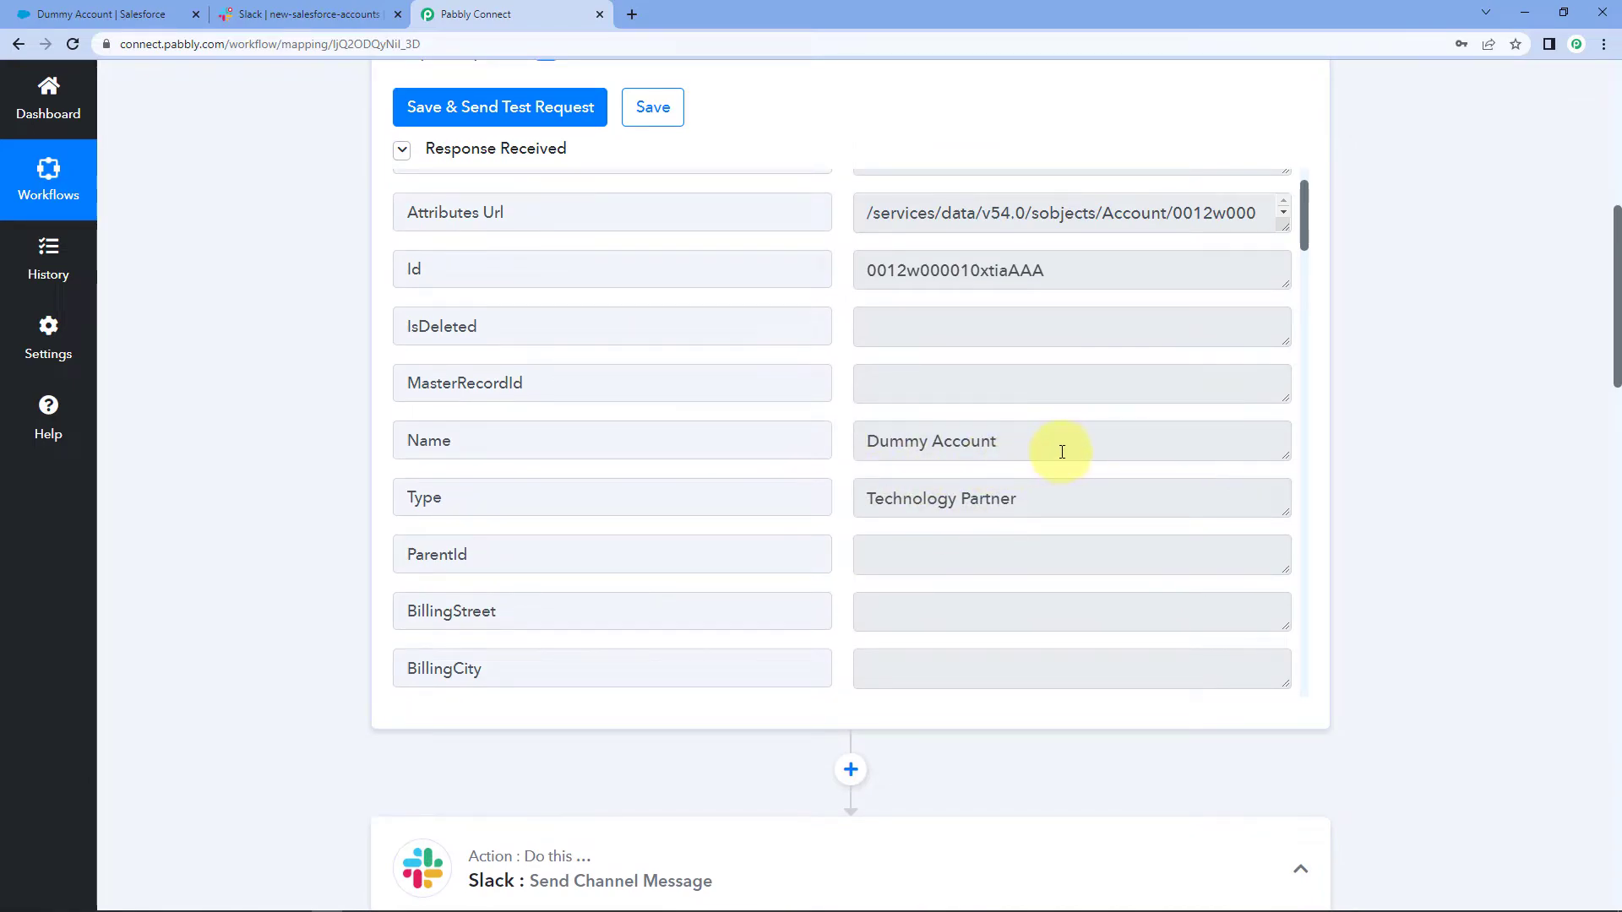
left_click_drag(1057, 449, 803, 449)
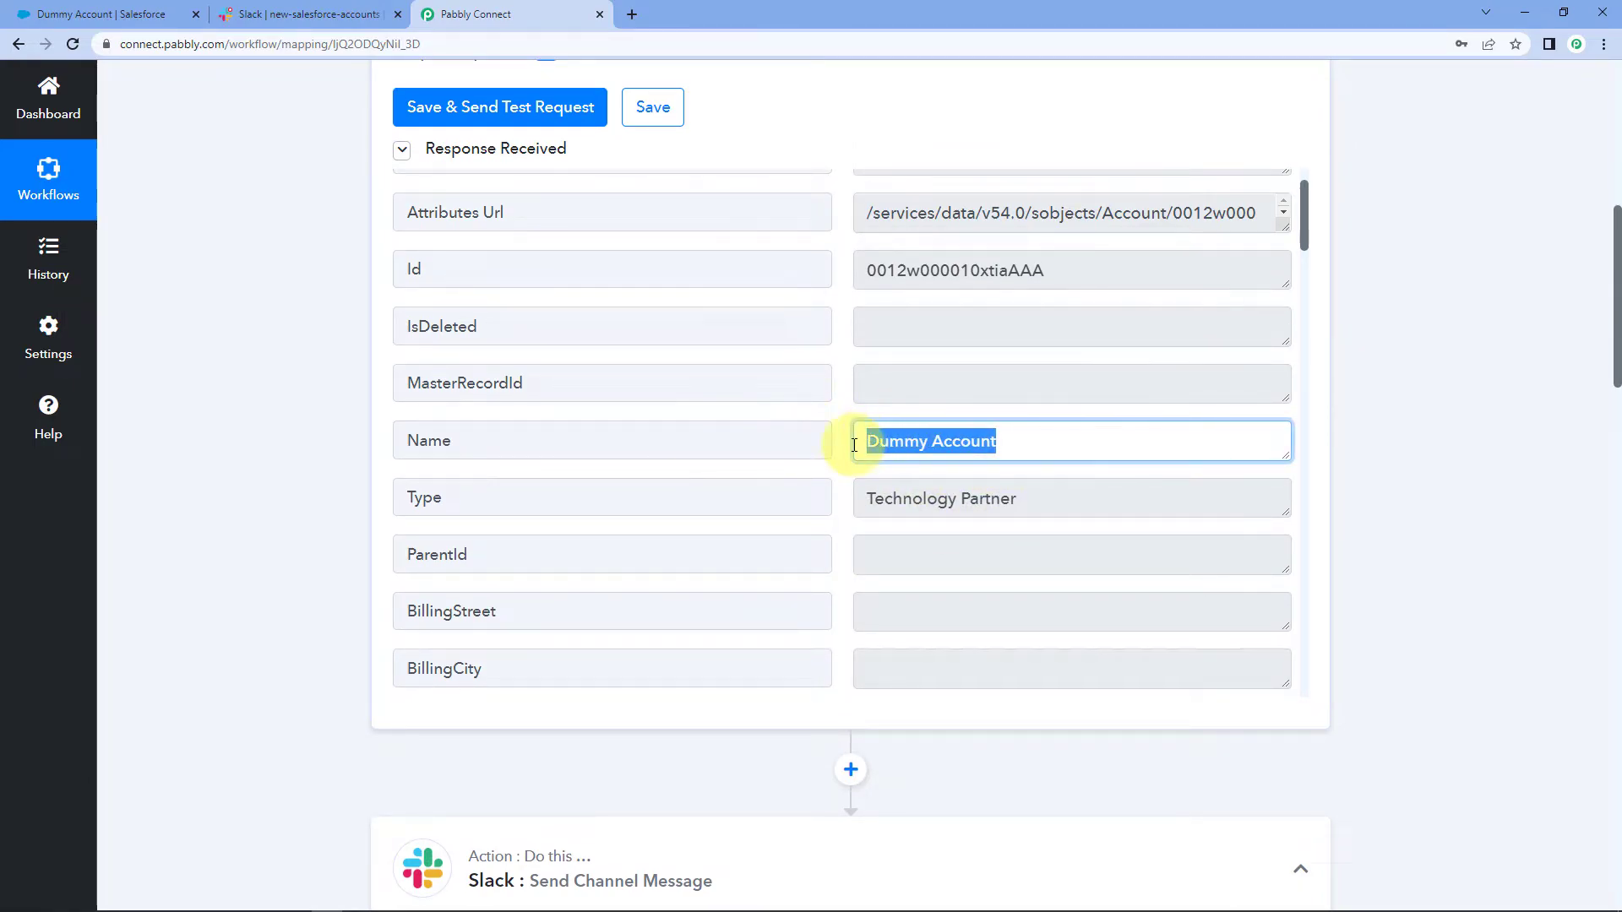
scroll(276, 479, "down", 12)
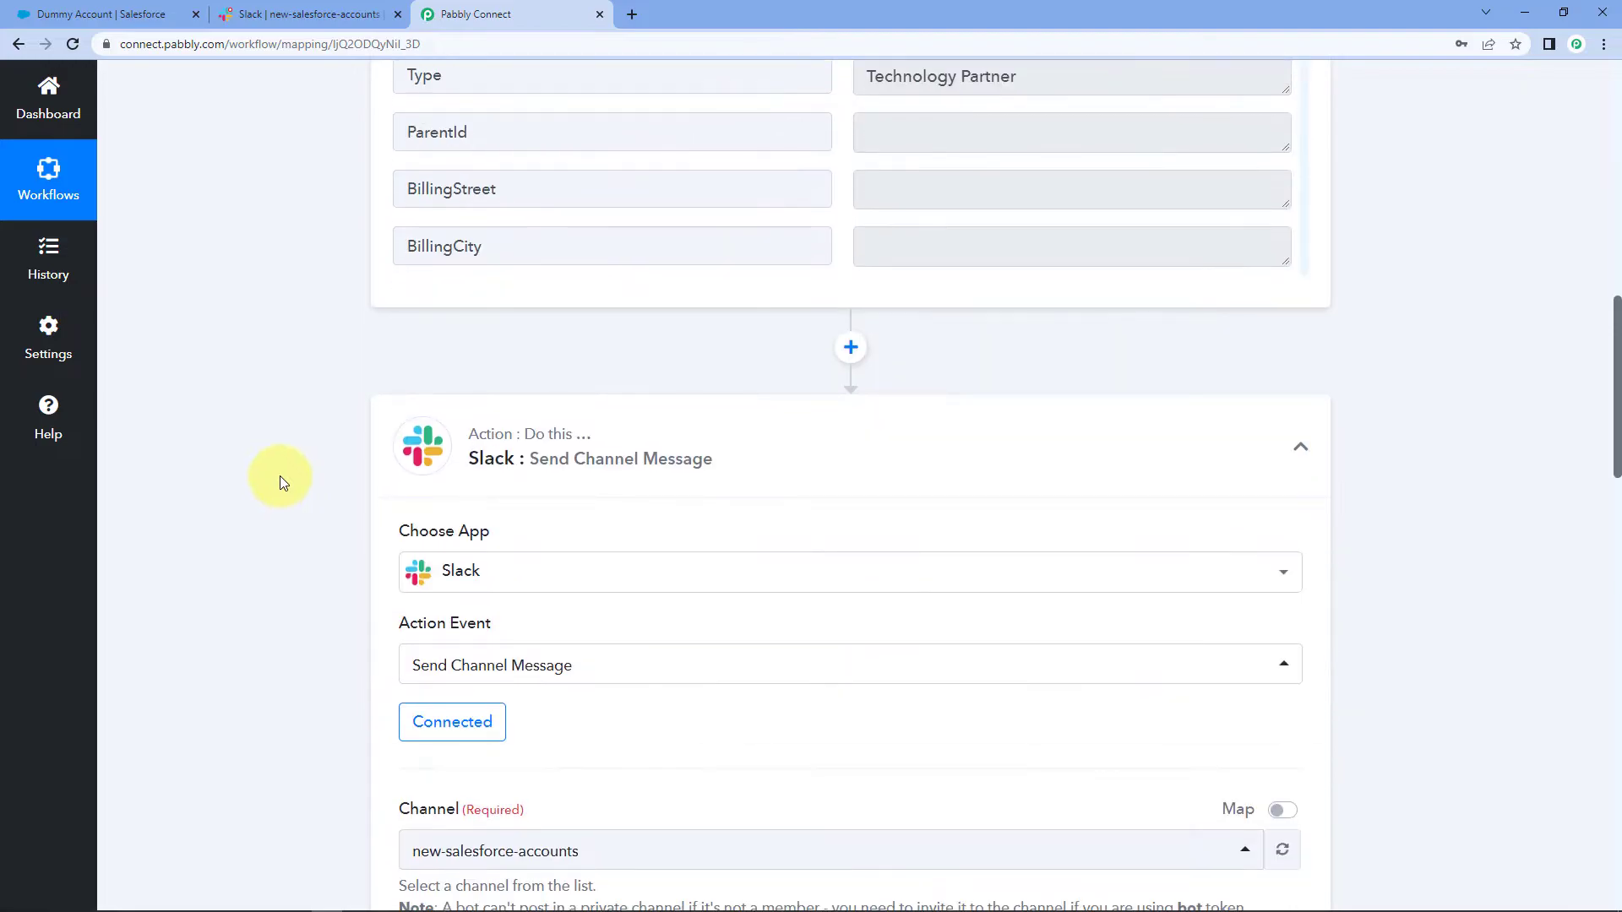
Step: Map the Name field from the Salesforce New Account data after "Account Name:" in the Slack message
left_click(543, 387)
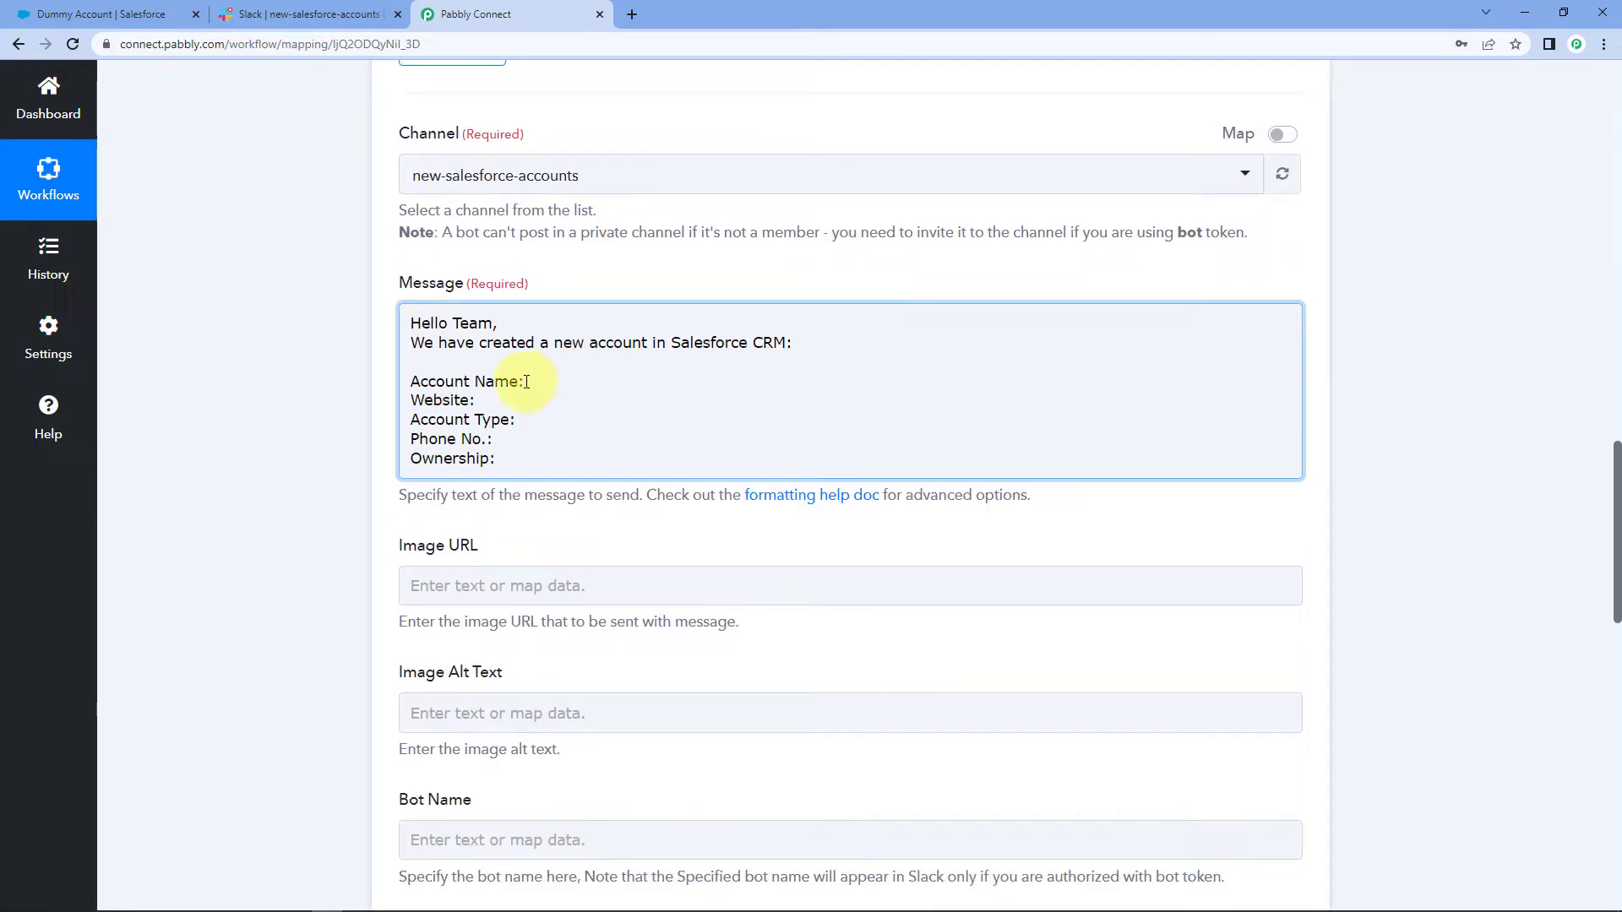
left_click(540, 384)
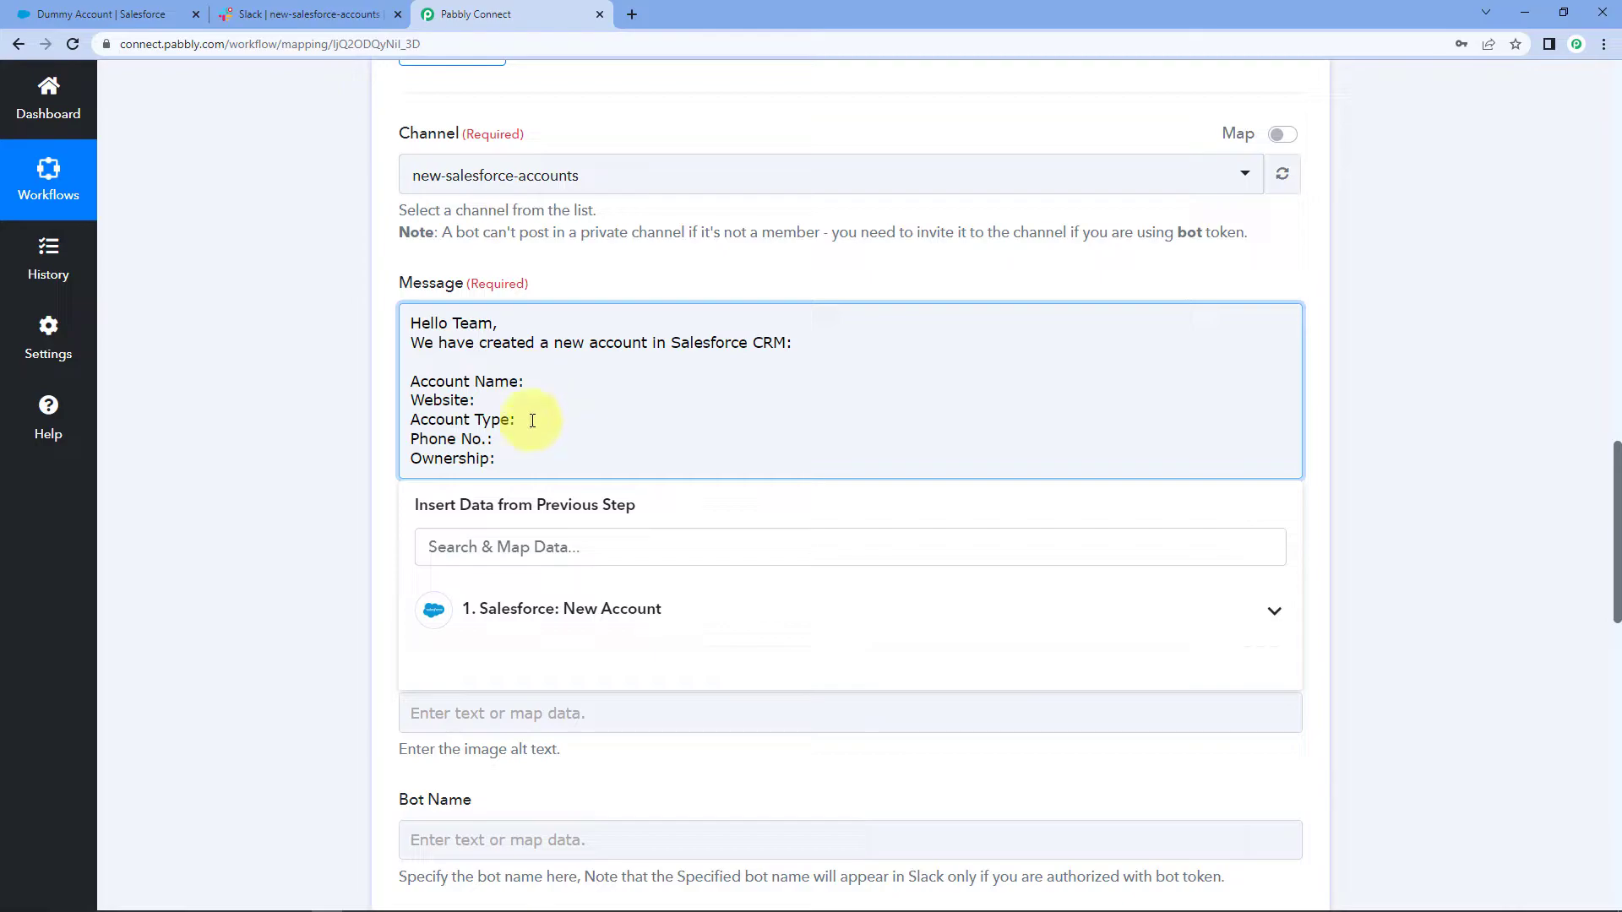
left_click(594, 611)
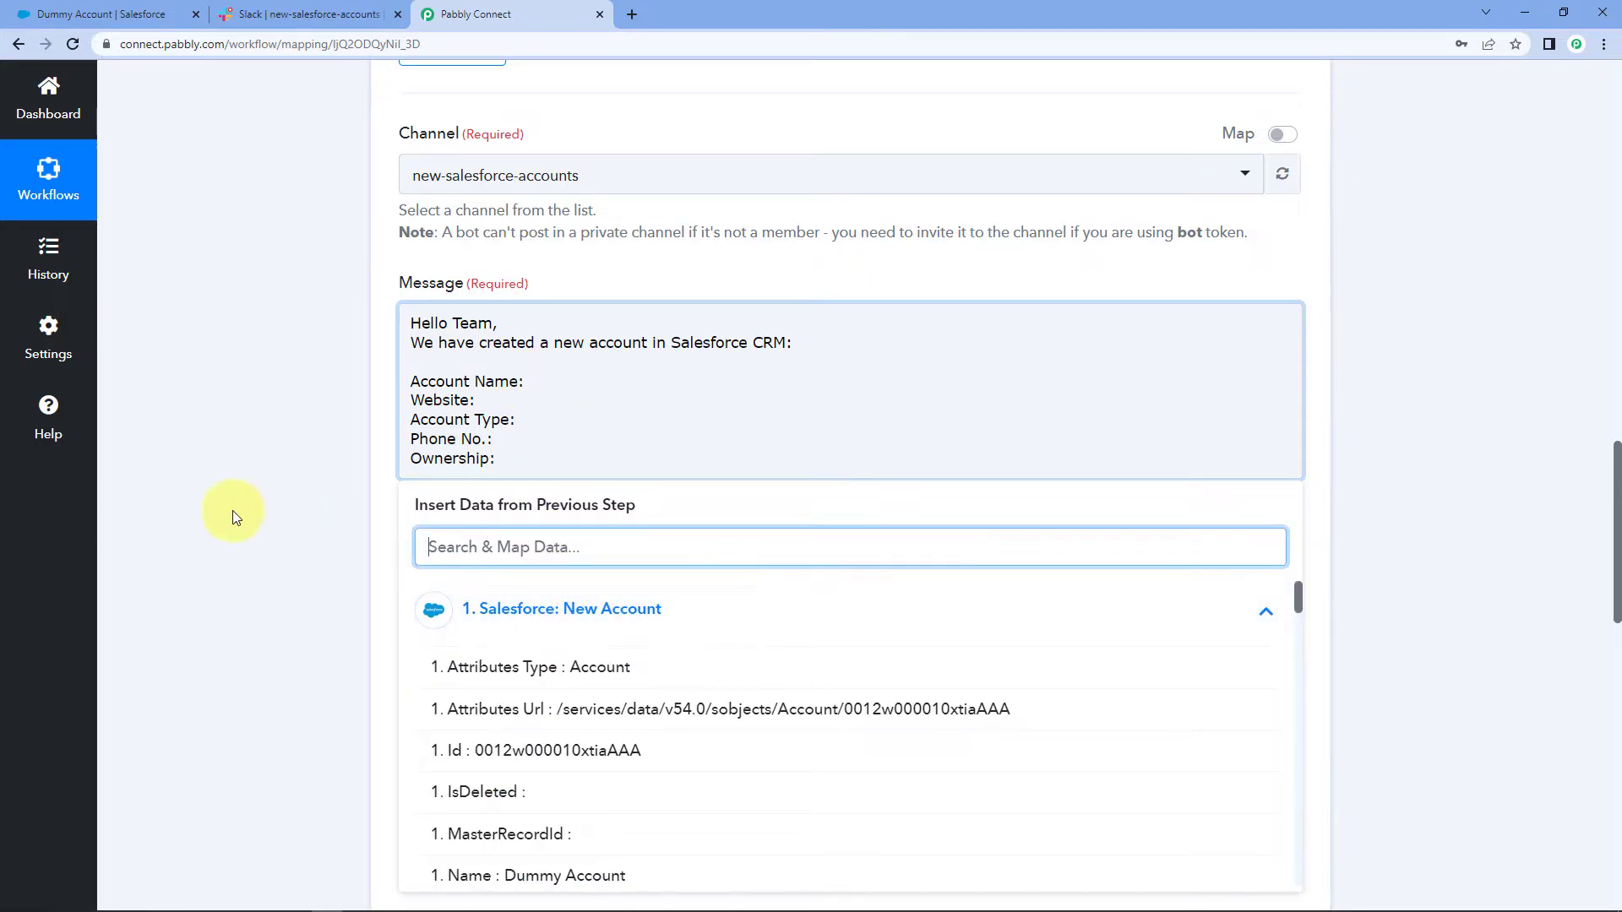
scroll(232, 510, "down", 3)
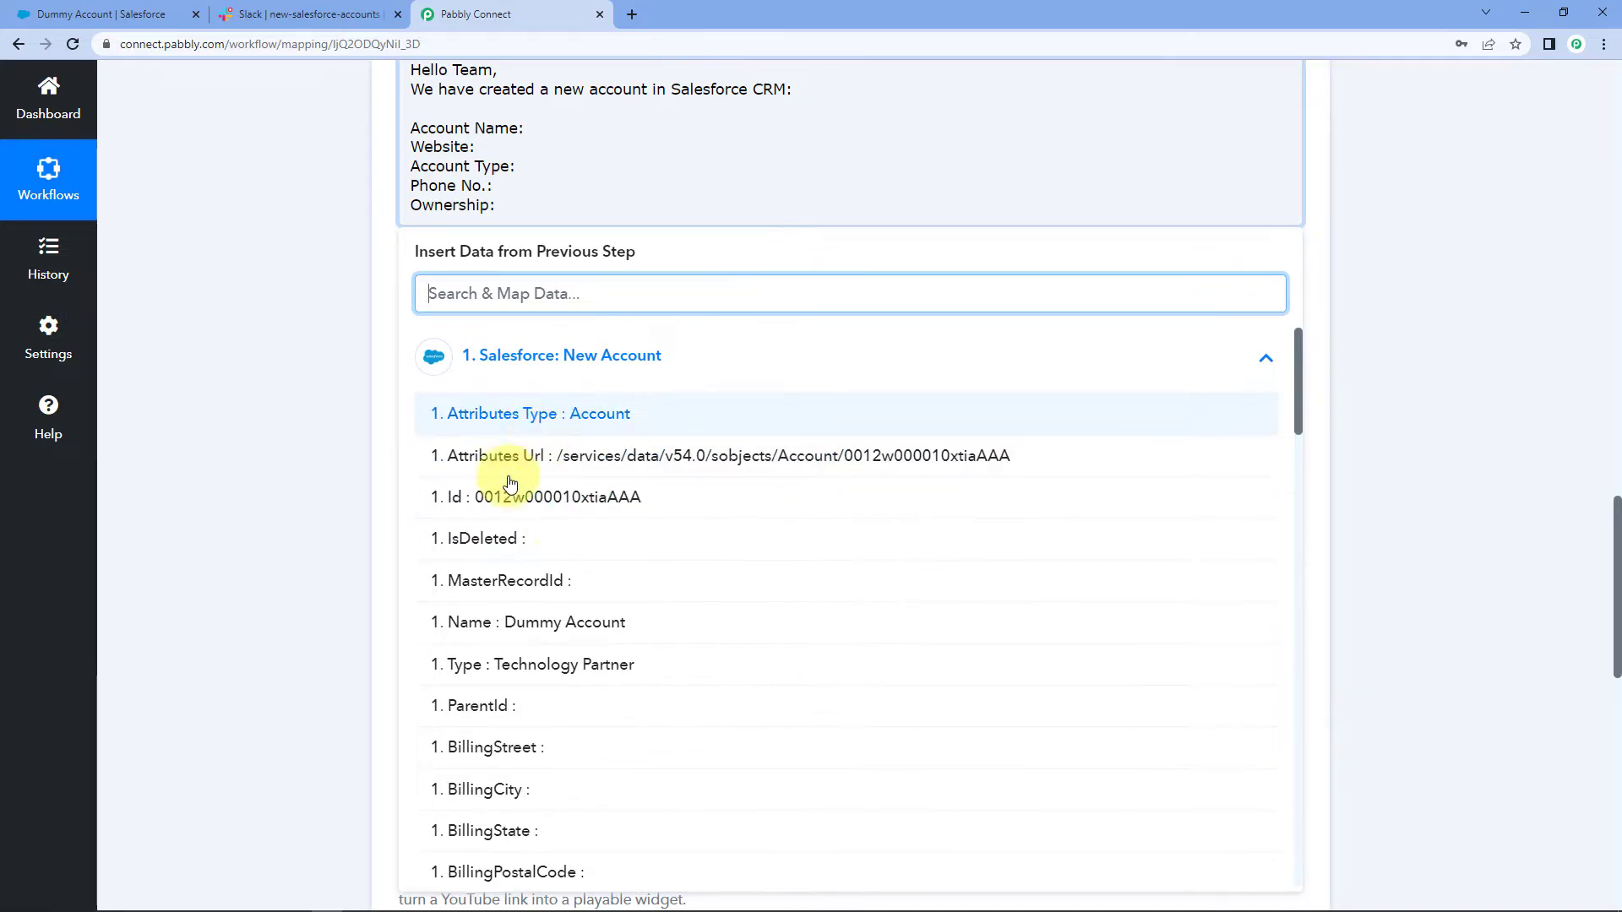
left_click(531, 630)
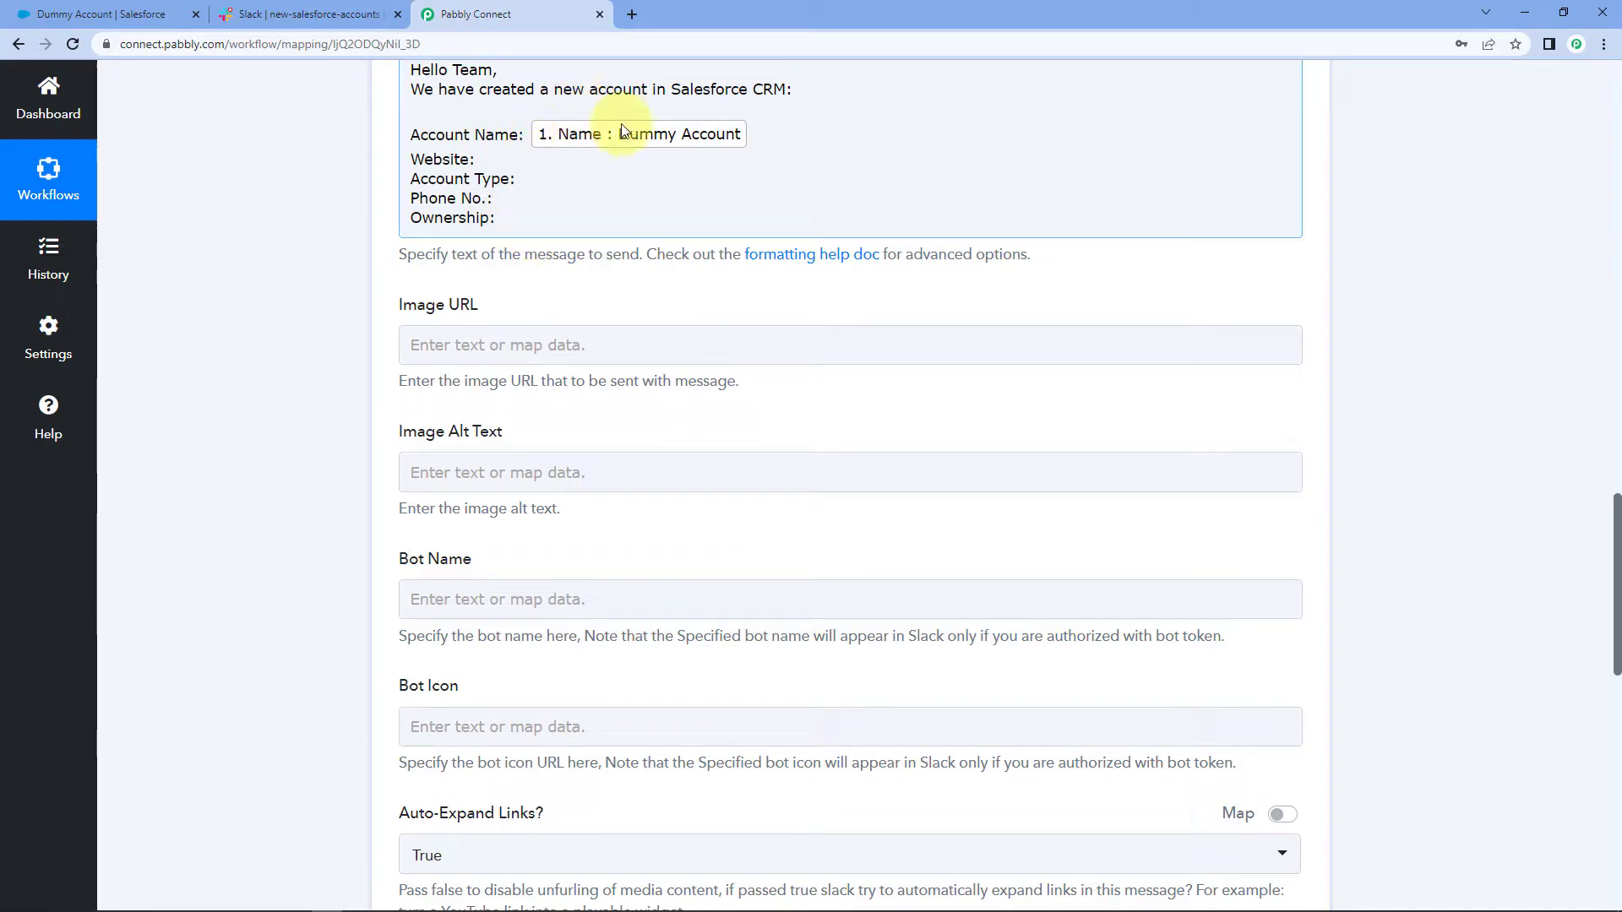
Step: Map the Website field from the Salesforce New Account data after "Website:" in the Slack message
left_click(478, 159)
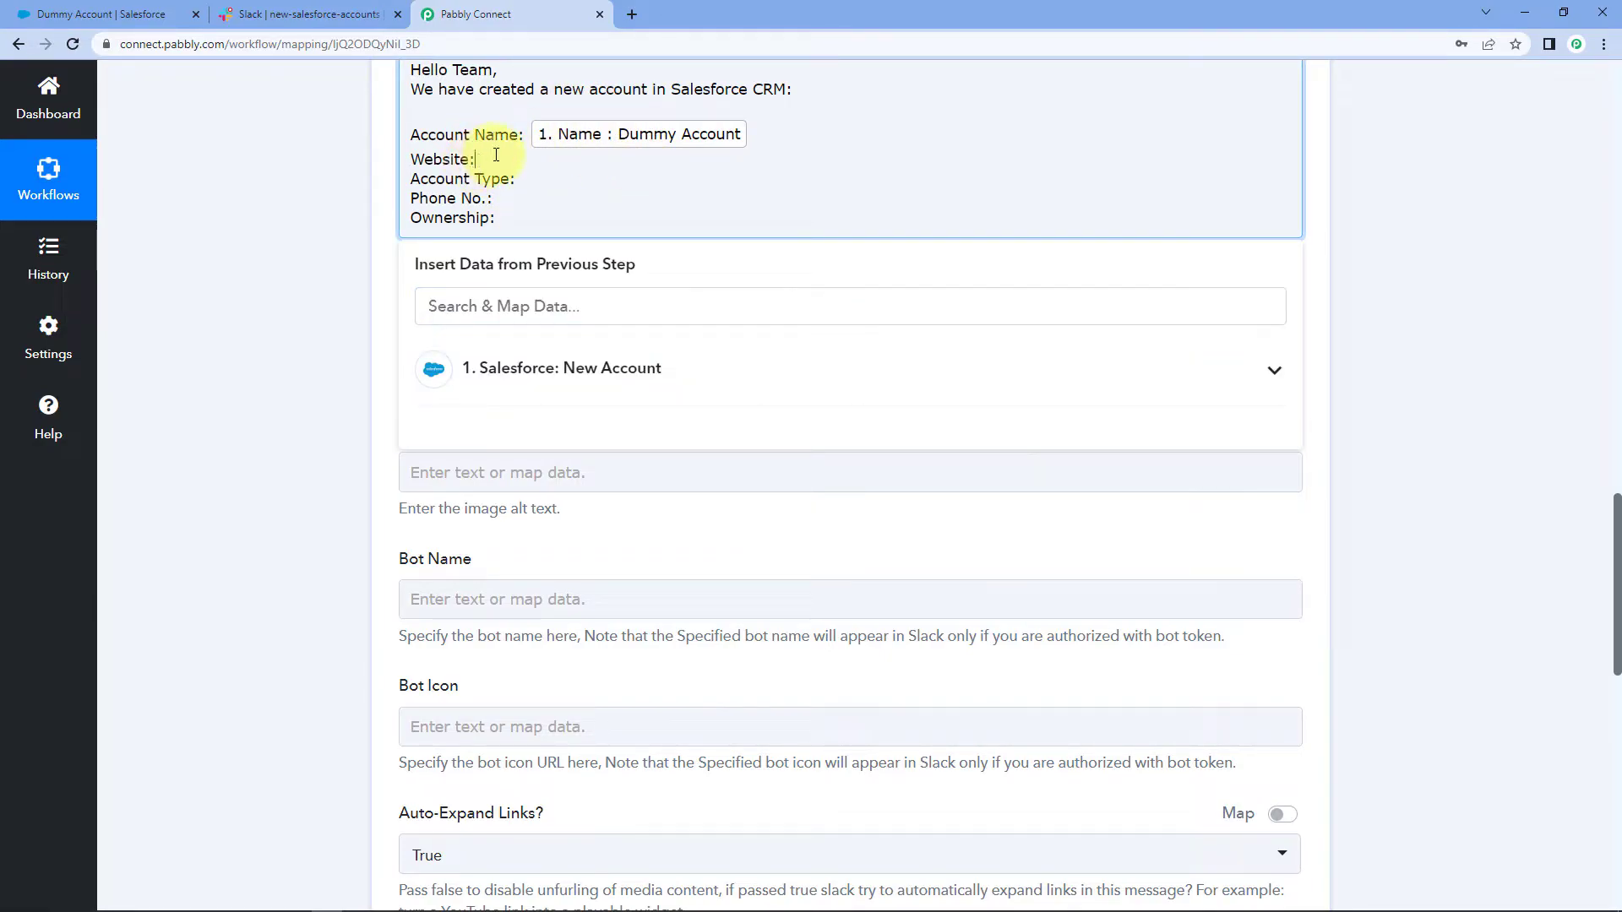
left_click(606, 374)
scroll(580, 499, "down", 10)
scroll(759, 489, "down", 2)
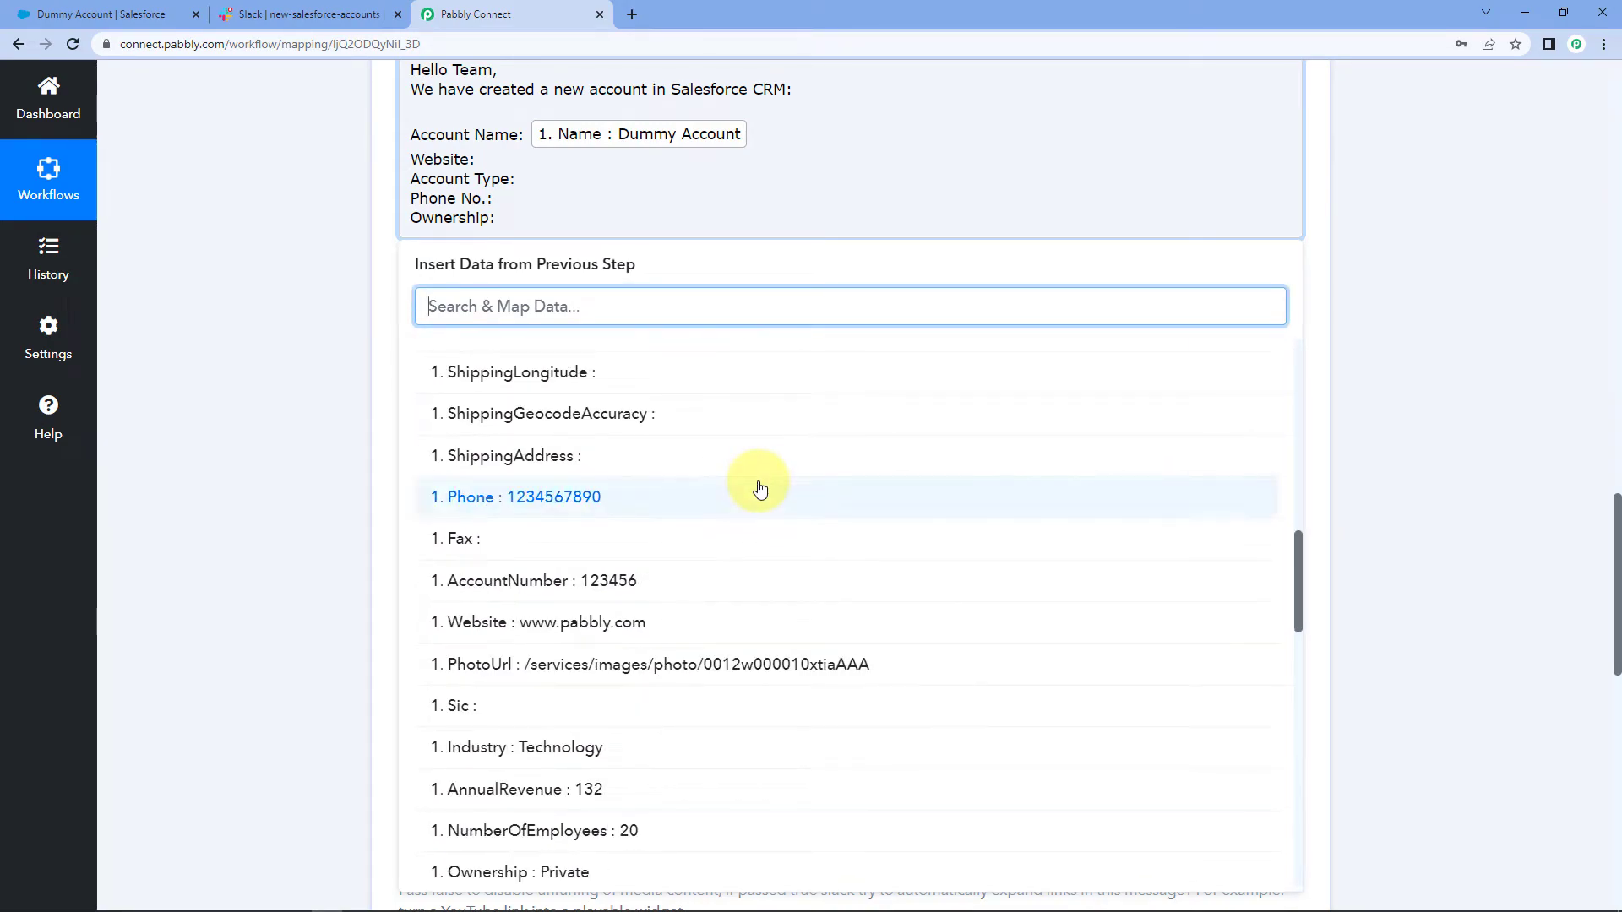
left_click(530, 626)
Step: Map the Salesforce account's Type field after "Account Type:" in the Slack message
left_click(523, 207)
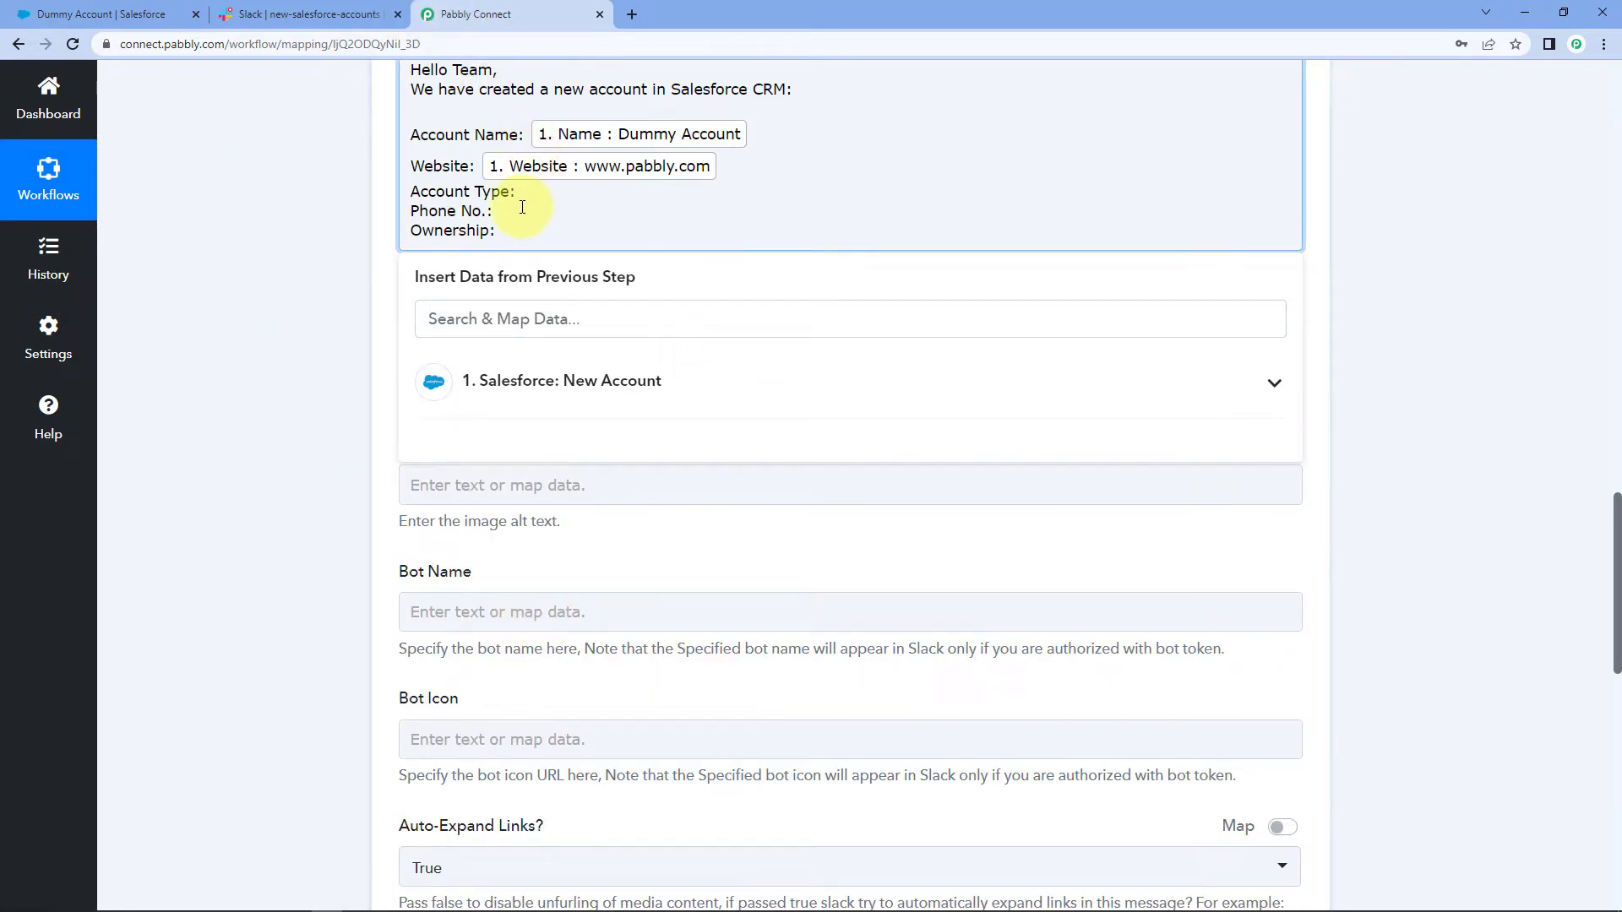
left_click(517, 382)
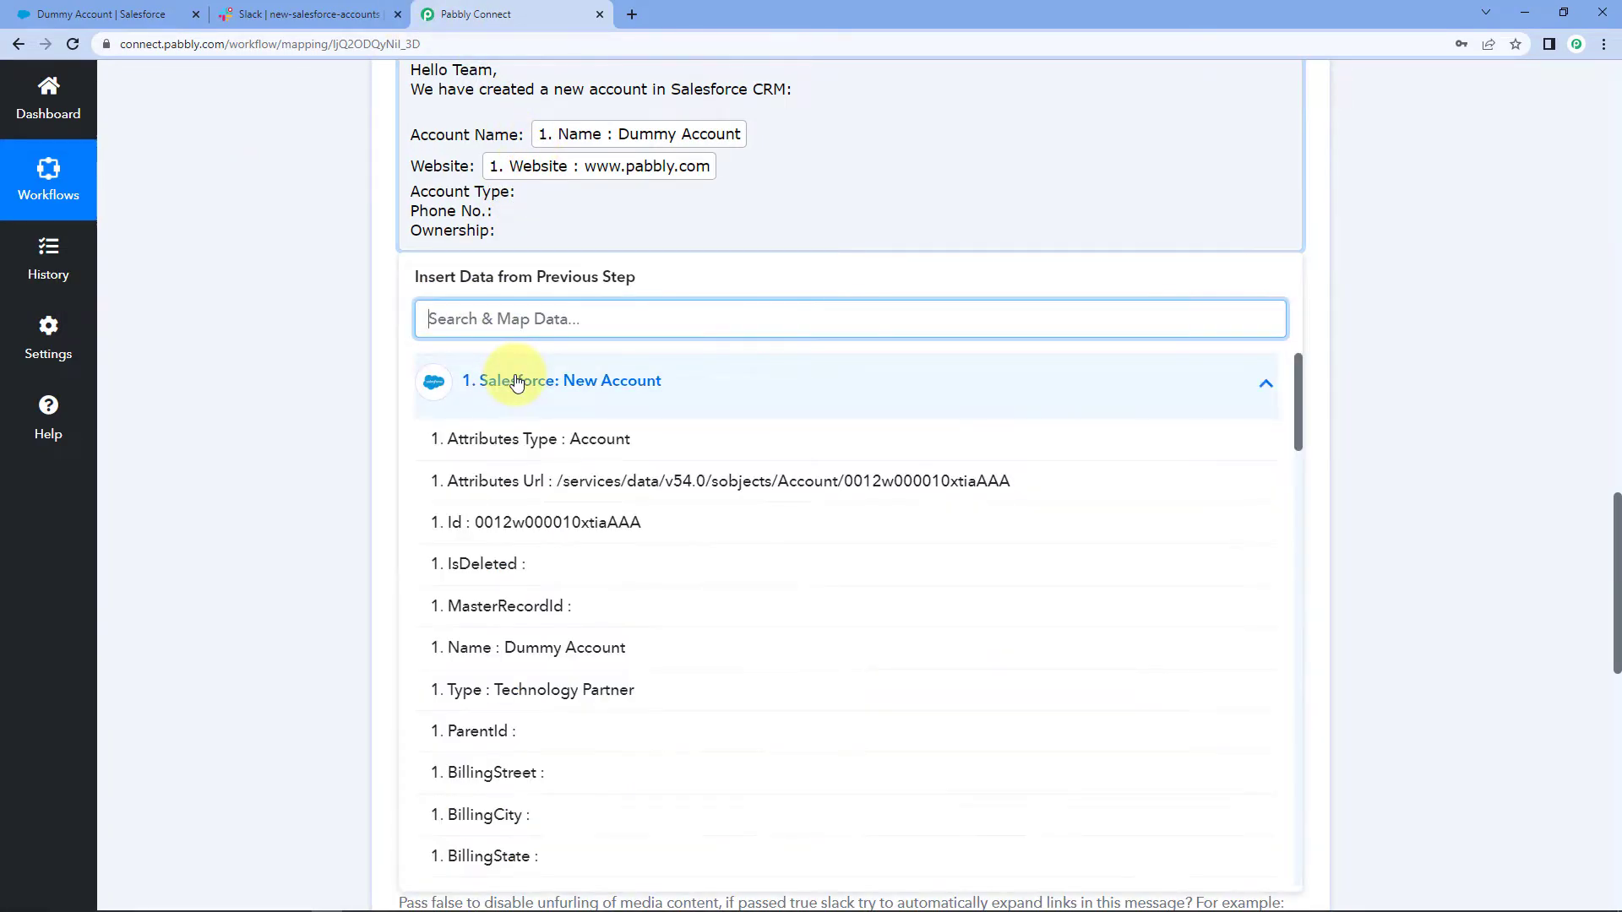
left_click(505, 694)
Step: Map the Salesforce account's Phone field after "Phone No.:" in the Slack message
left_click(496, 217)
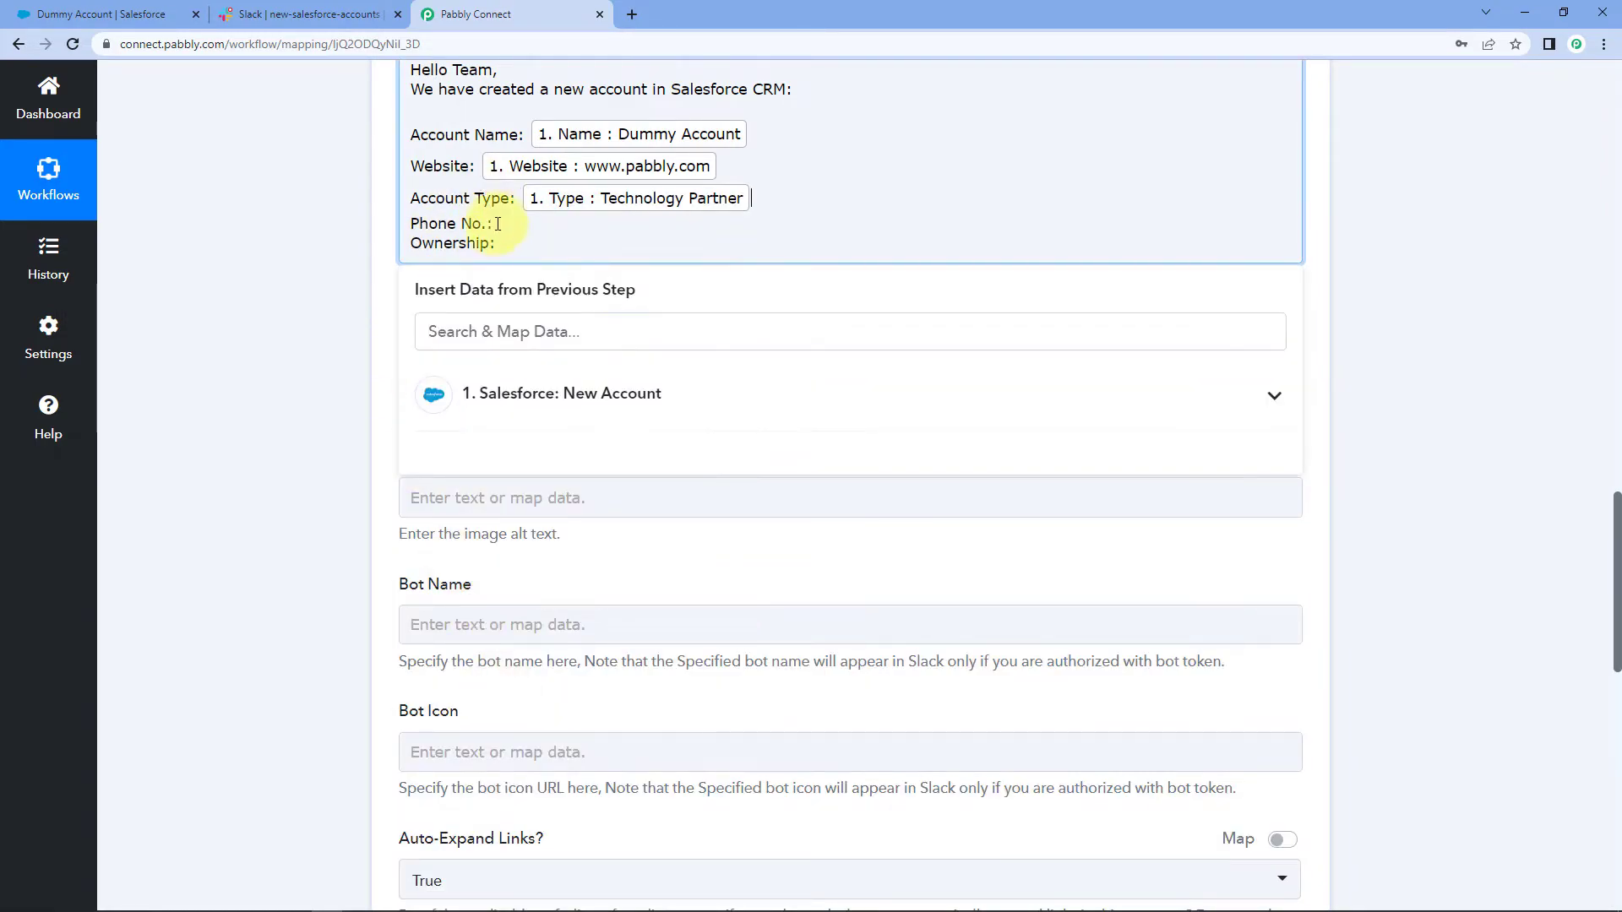
left_click(497, 224)
left_click(493, 224)
left_click(490, 427)
scroll(560, 550, "down", 10)
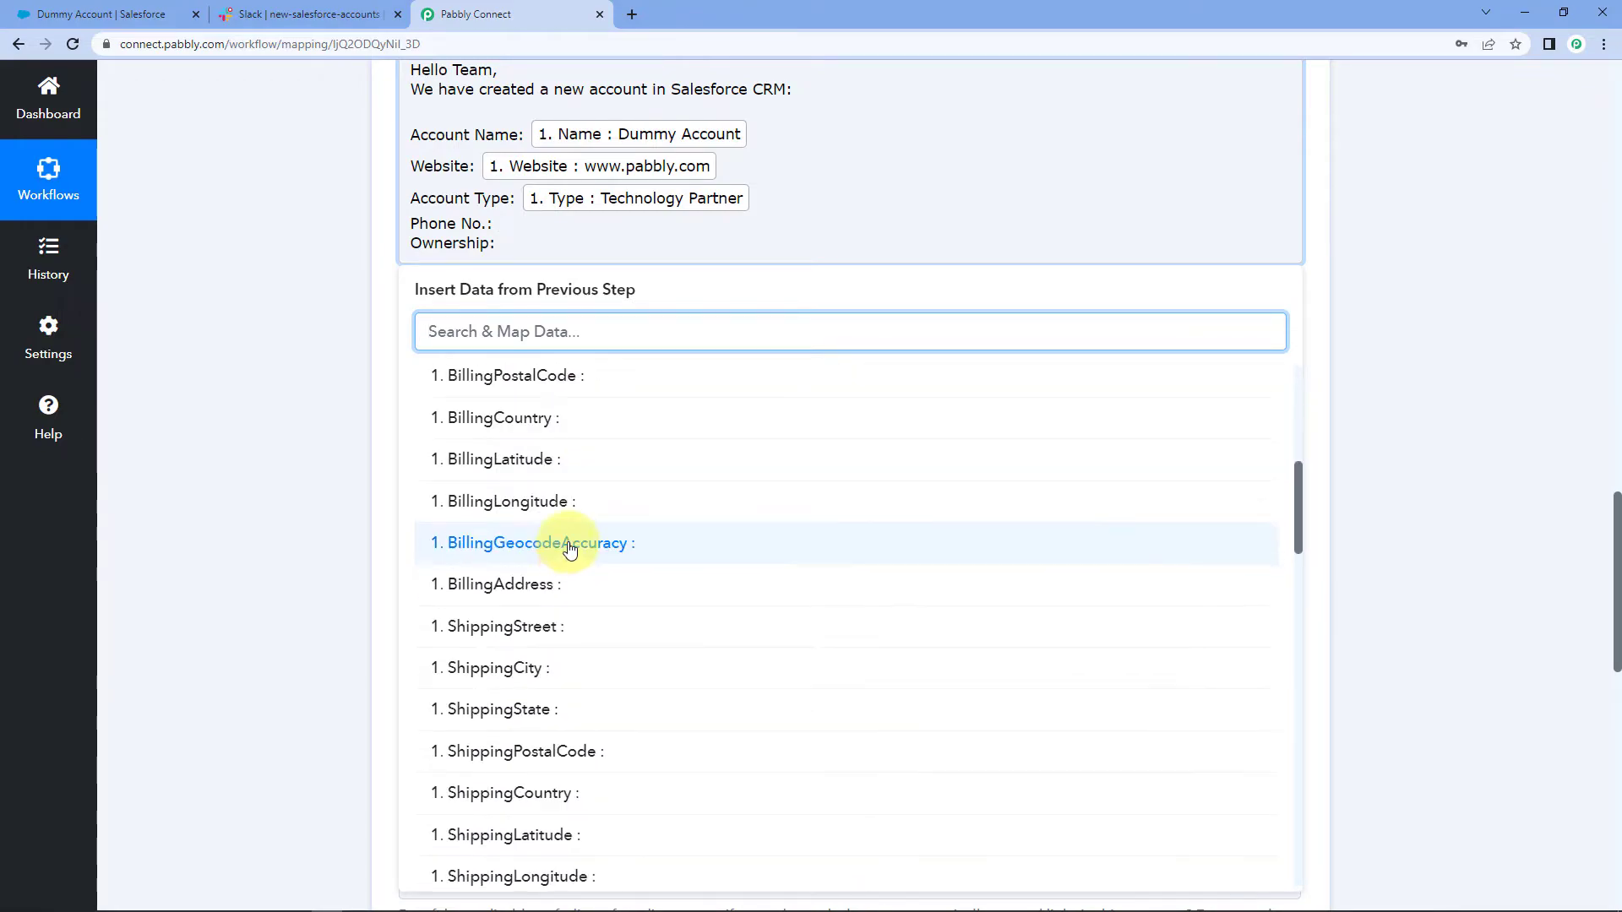
left_click(571, 523)
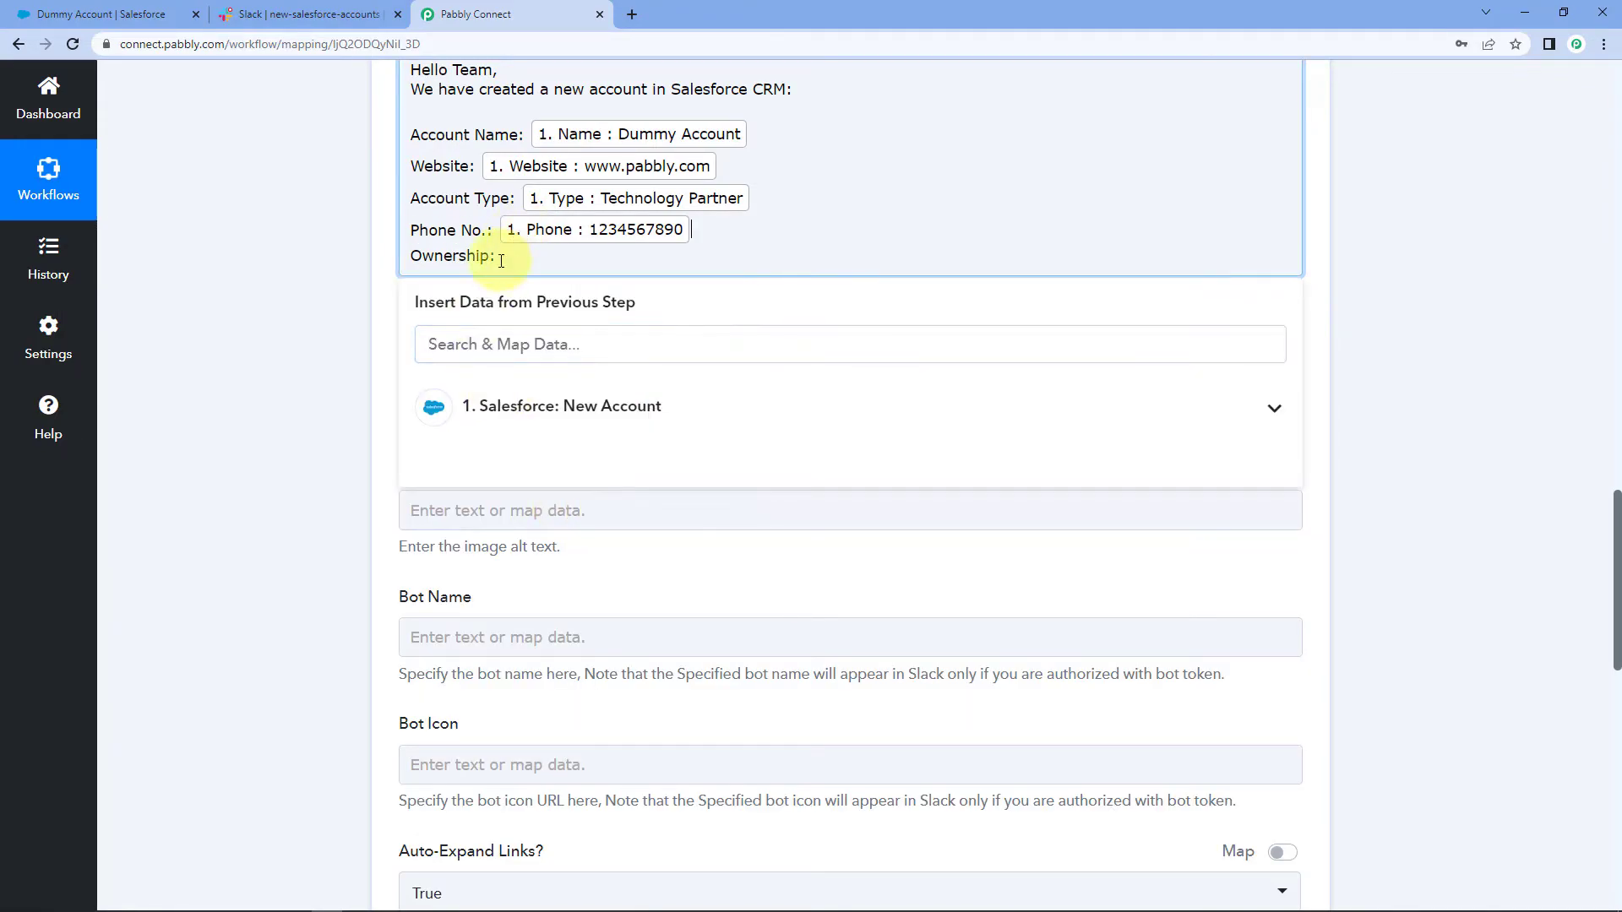
Step: Map the Salesforce account's Ownership field after "Ownership:" to complete the Slack message
left_click(500, 258)
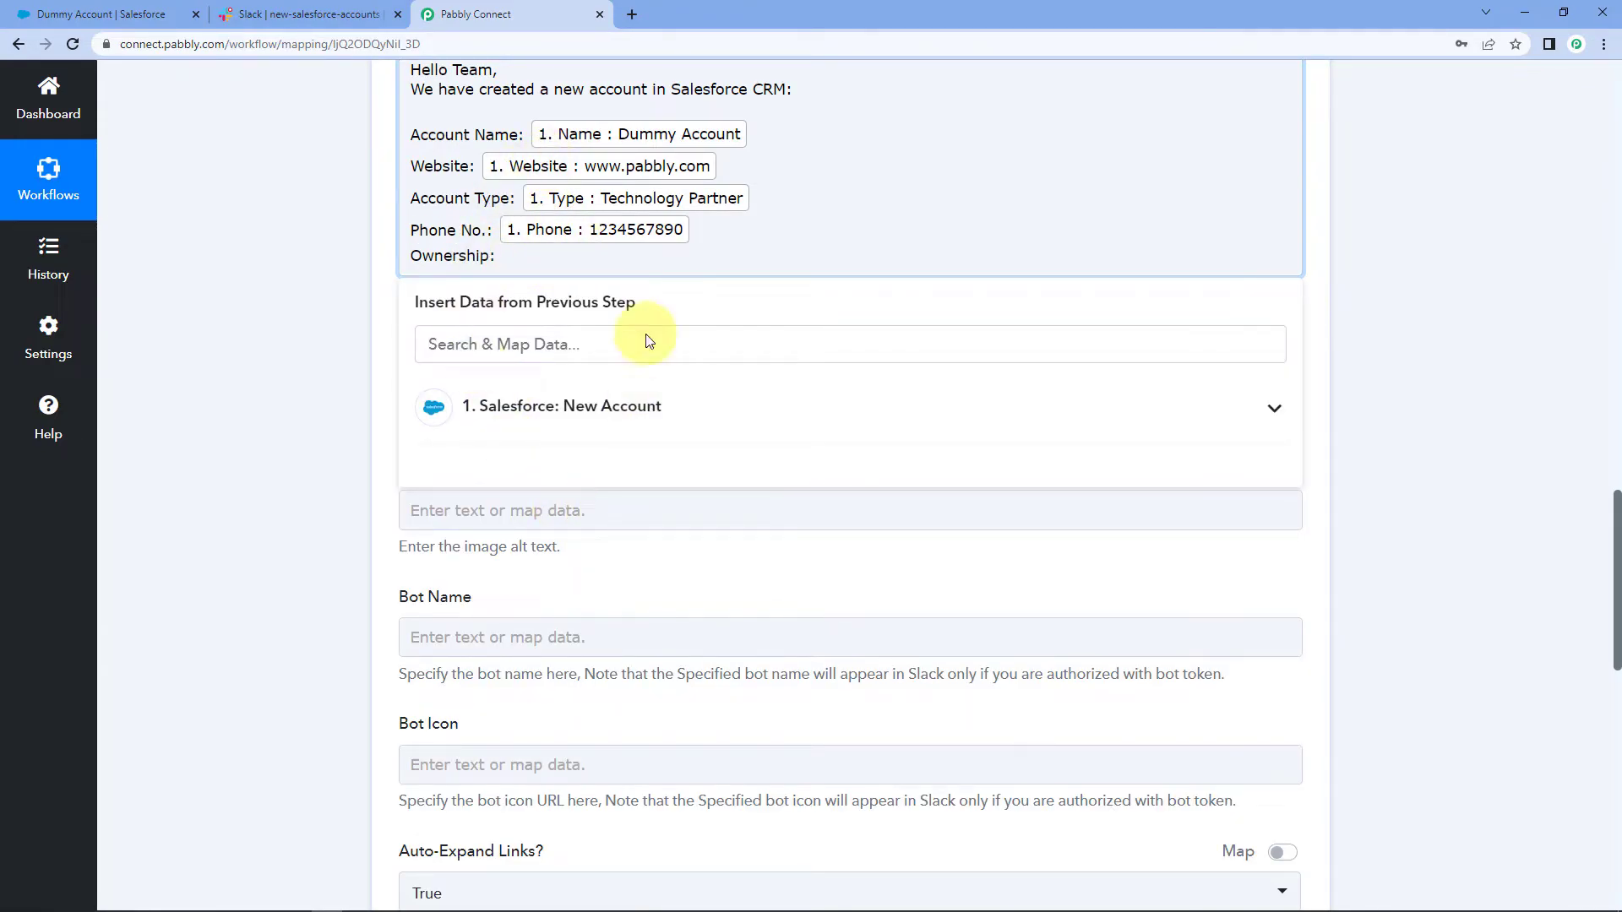
left_click(600, 436)
scroll(541, 566, "down", 10)
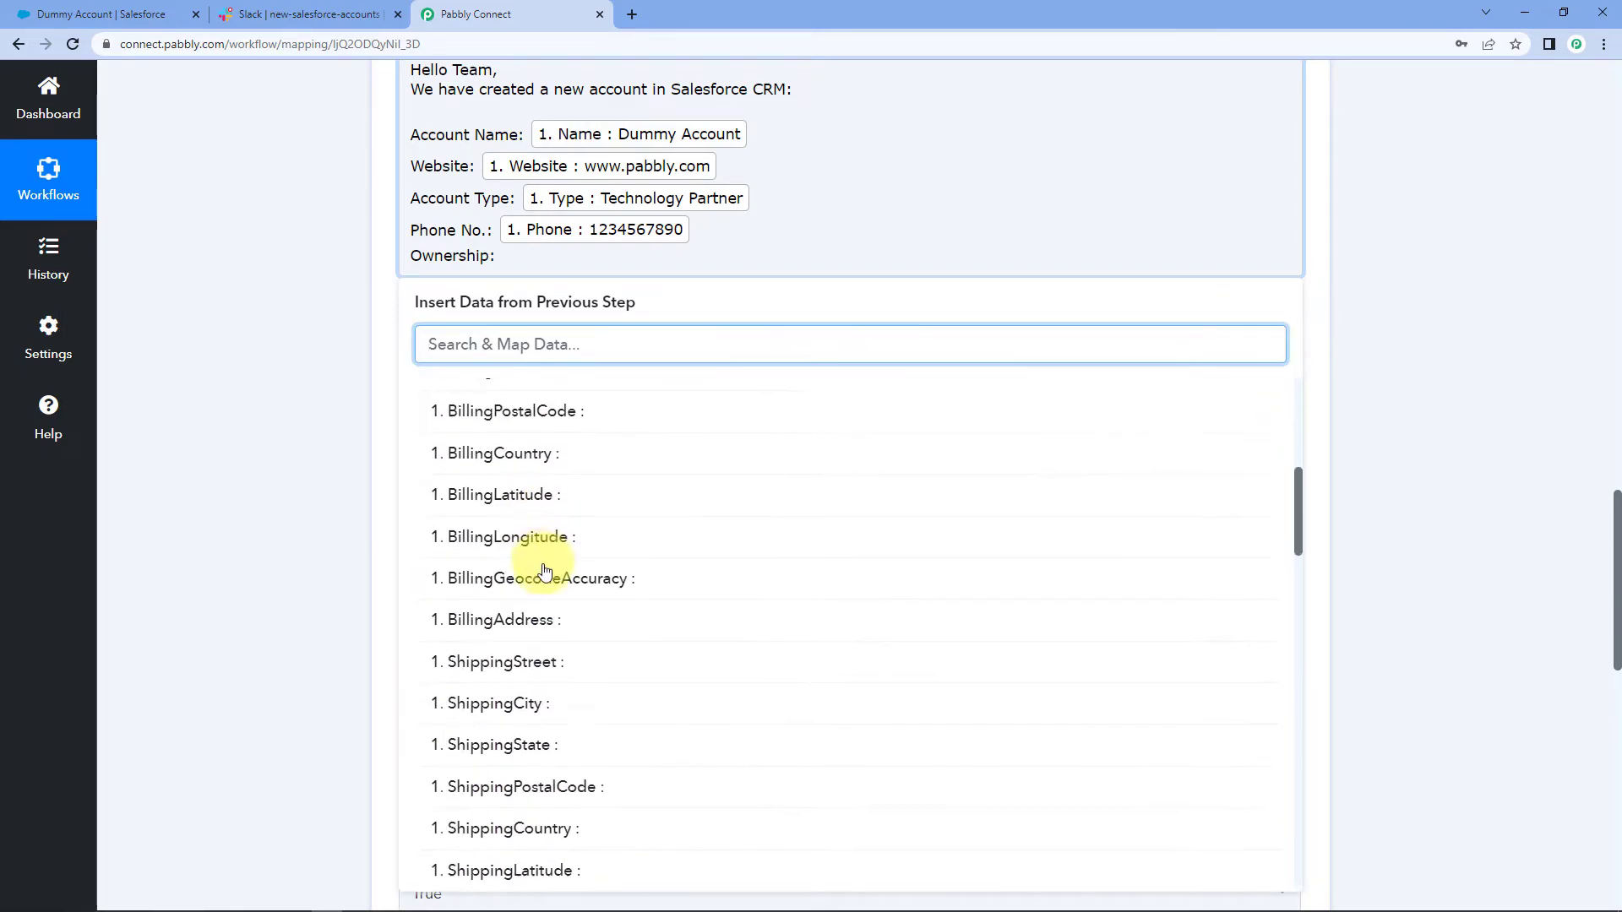
scroll(545, 572, "down", 3)
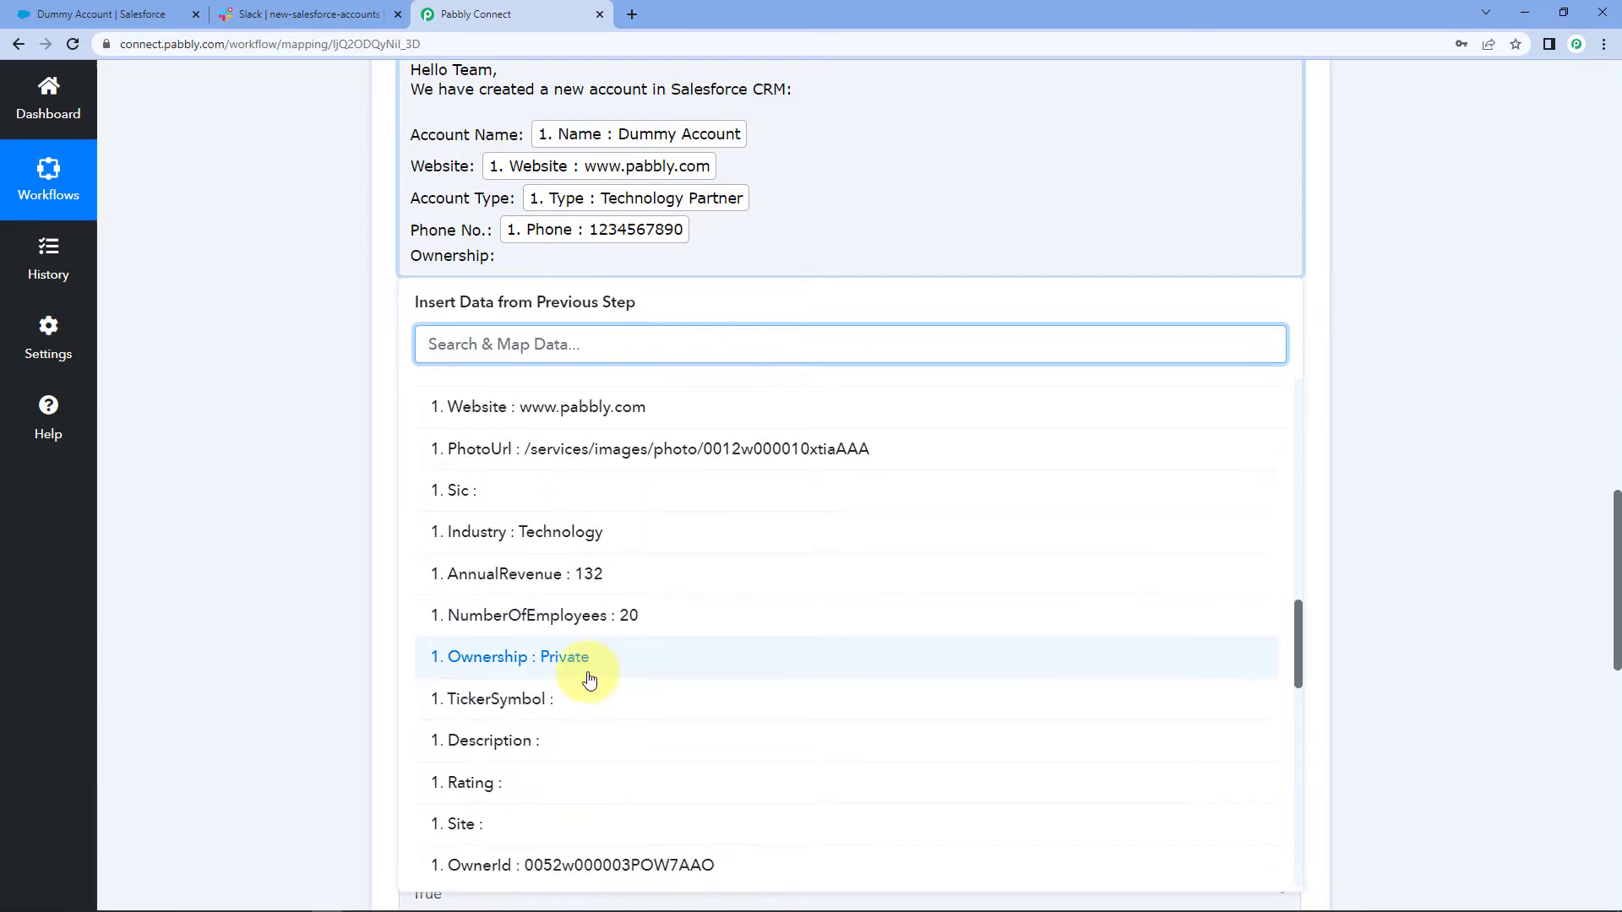
left_click(515, 659)
left_click(260, 317)
Step: Review the mapped message and the optional Slack fields such as Image URL, Image Alt Text, Bot Name and Bot Icon
scroll(260, 318, "up", 2)
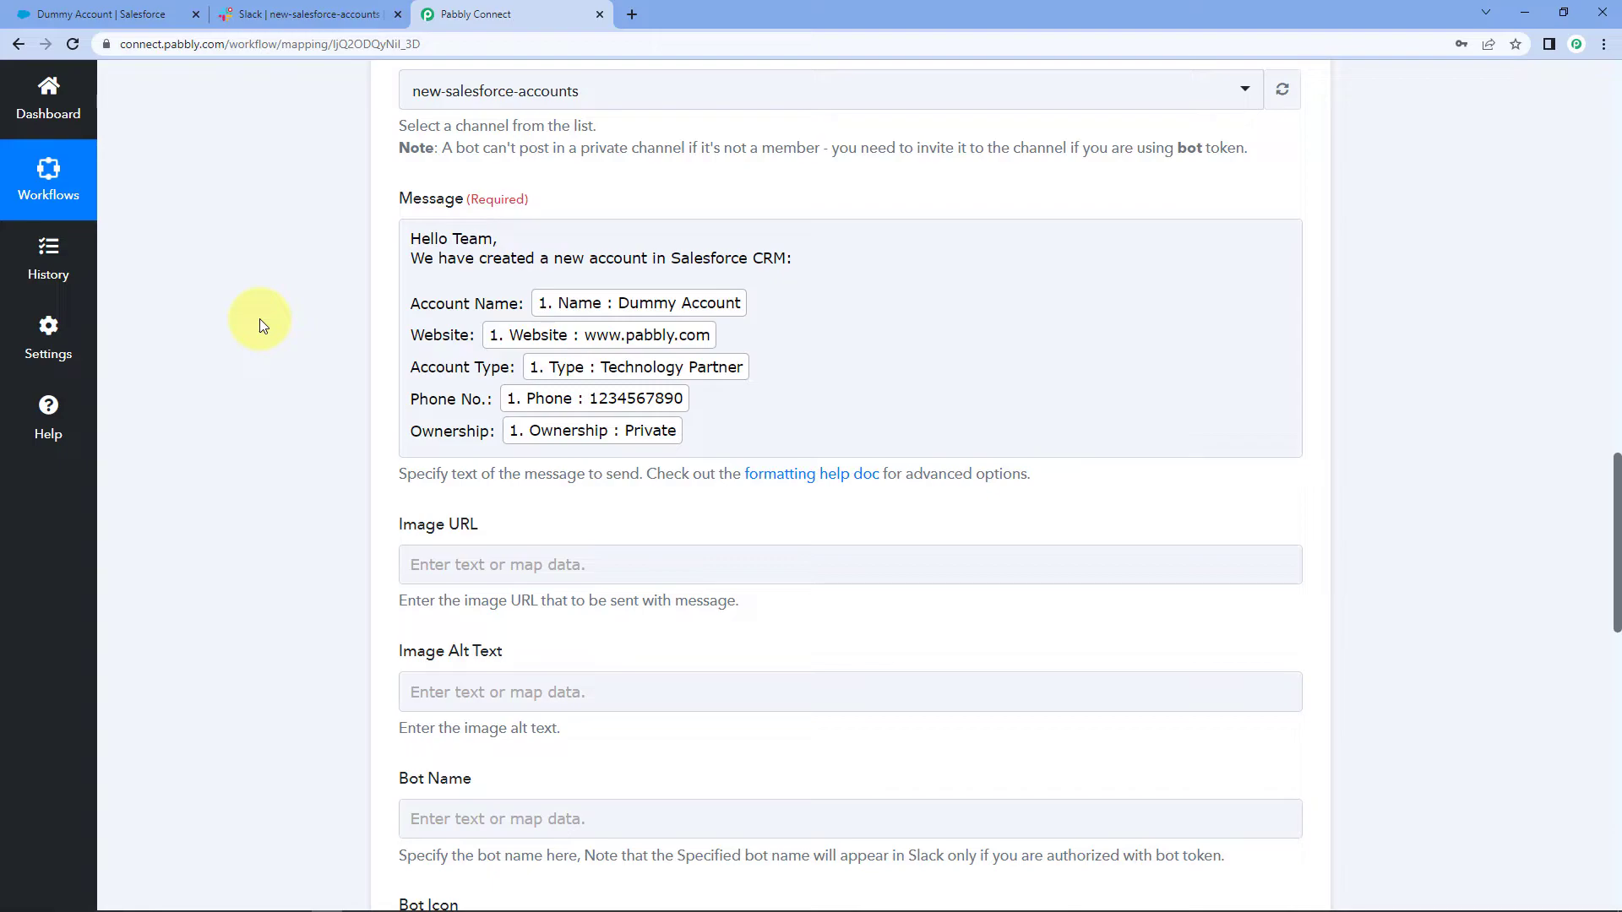
scroll(260, 317, "down", 1)
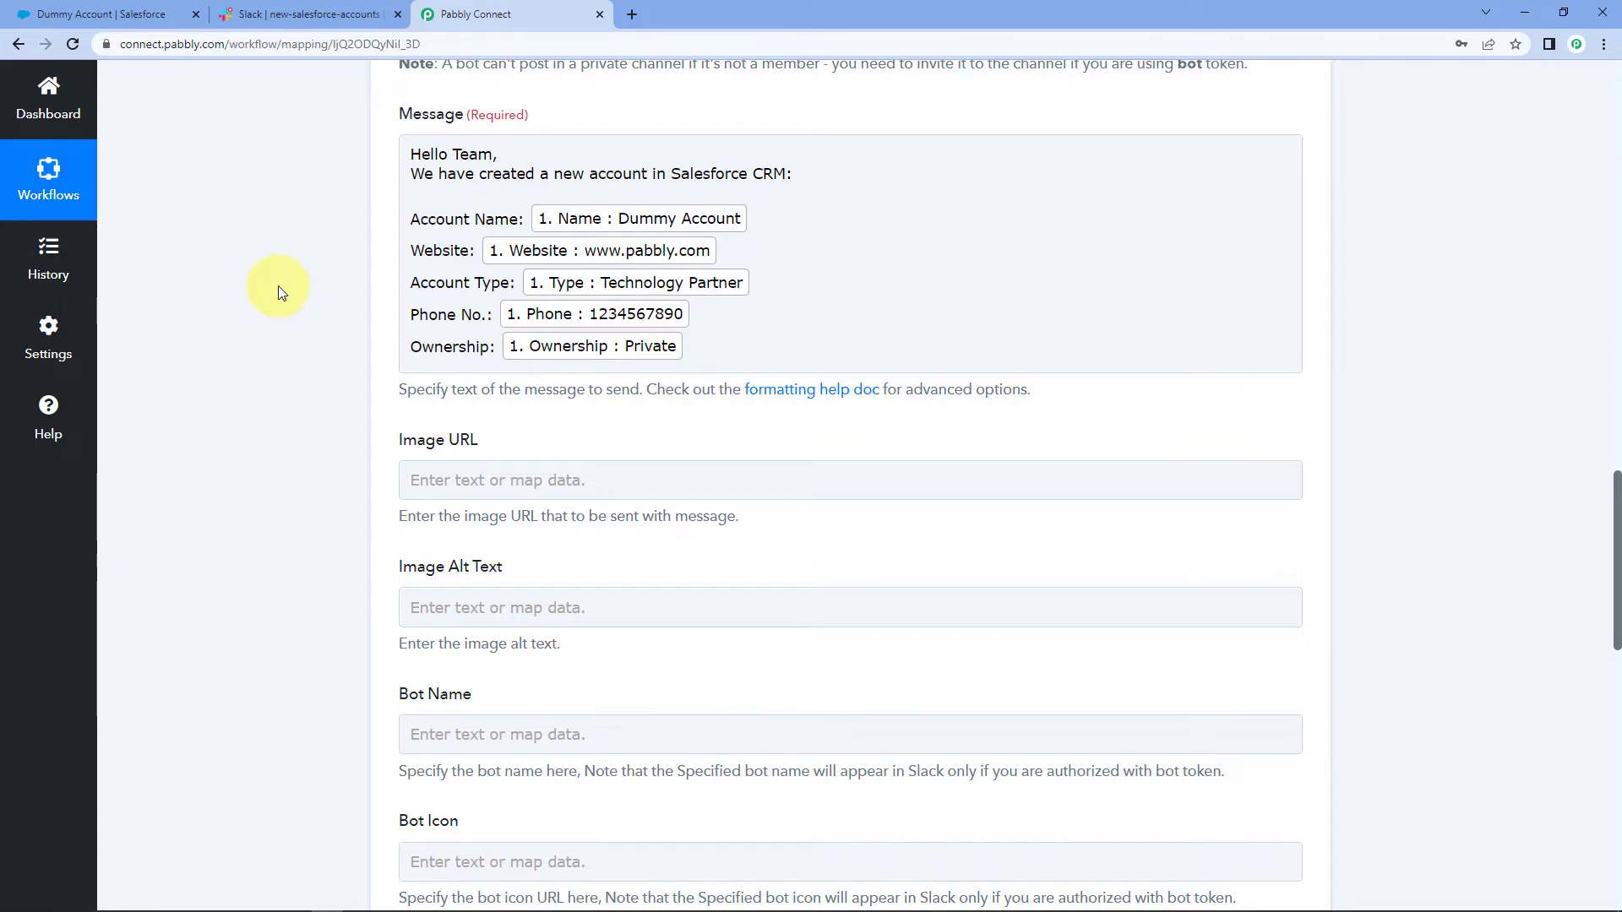
scroll(367, 235, "down", 3)
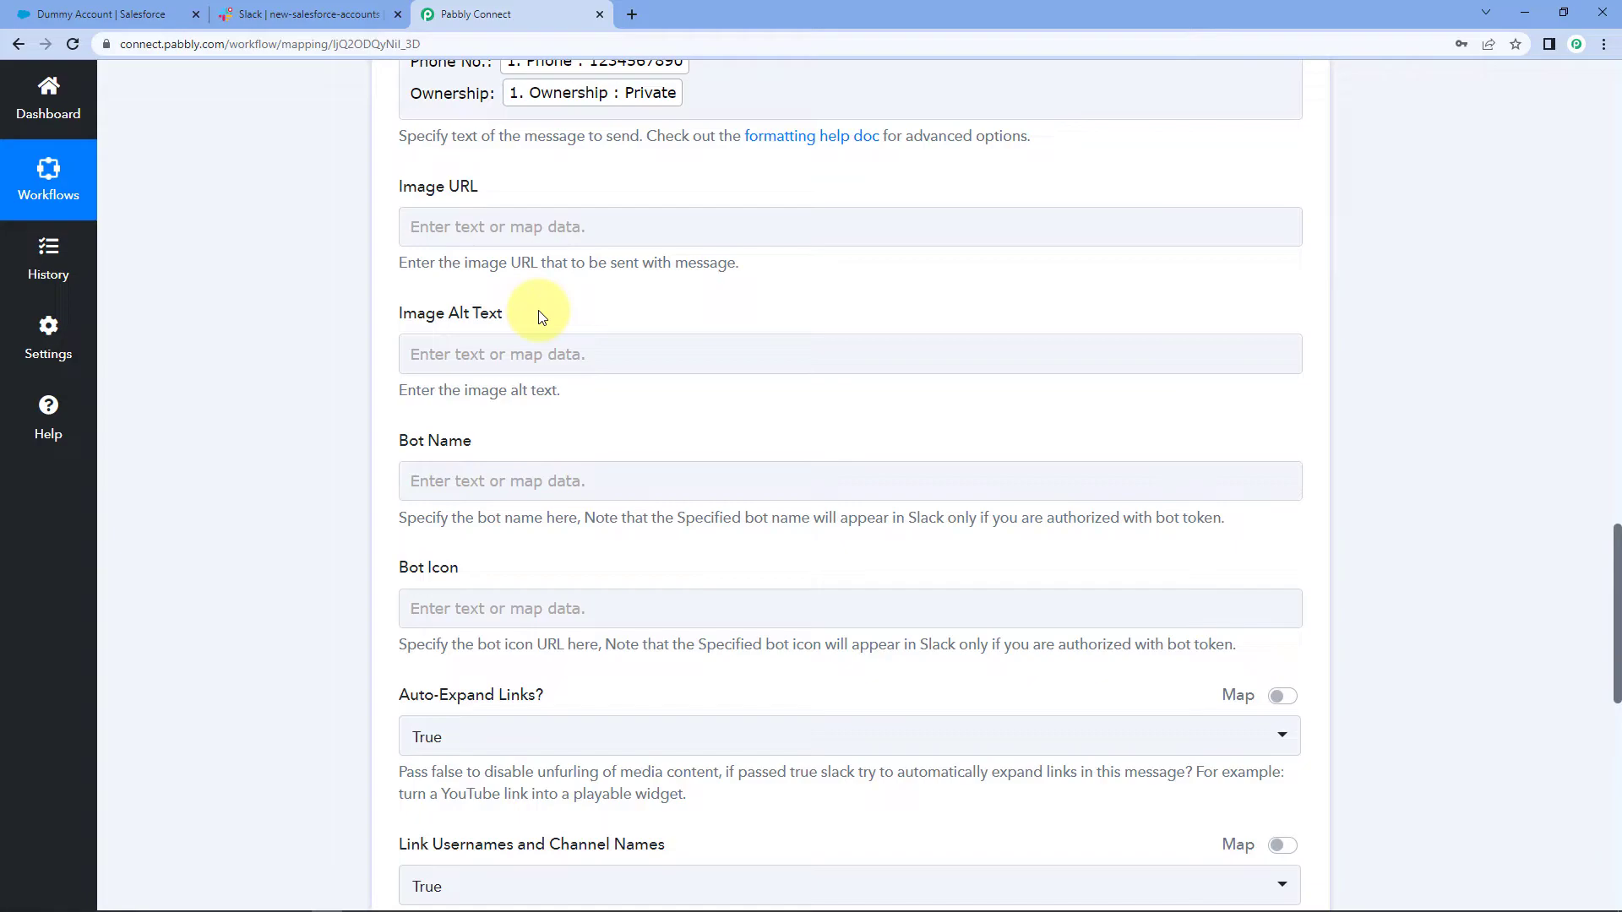
left_click(543, 226)
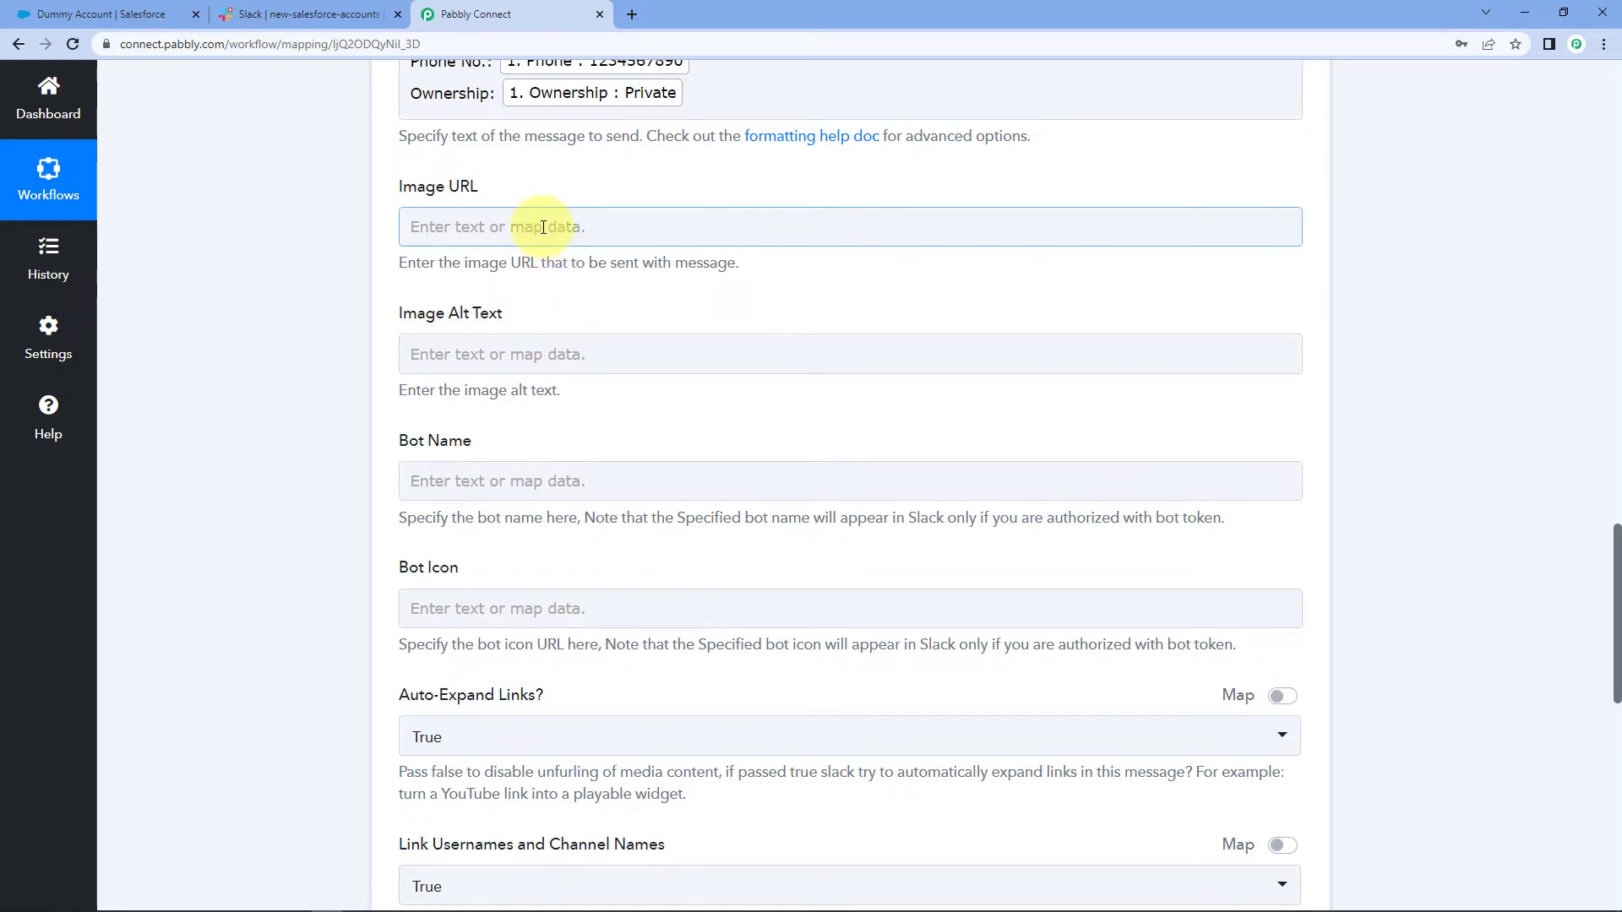
left_click(535, 323)
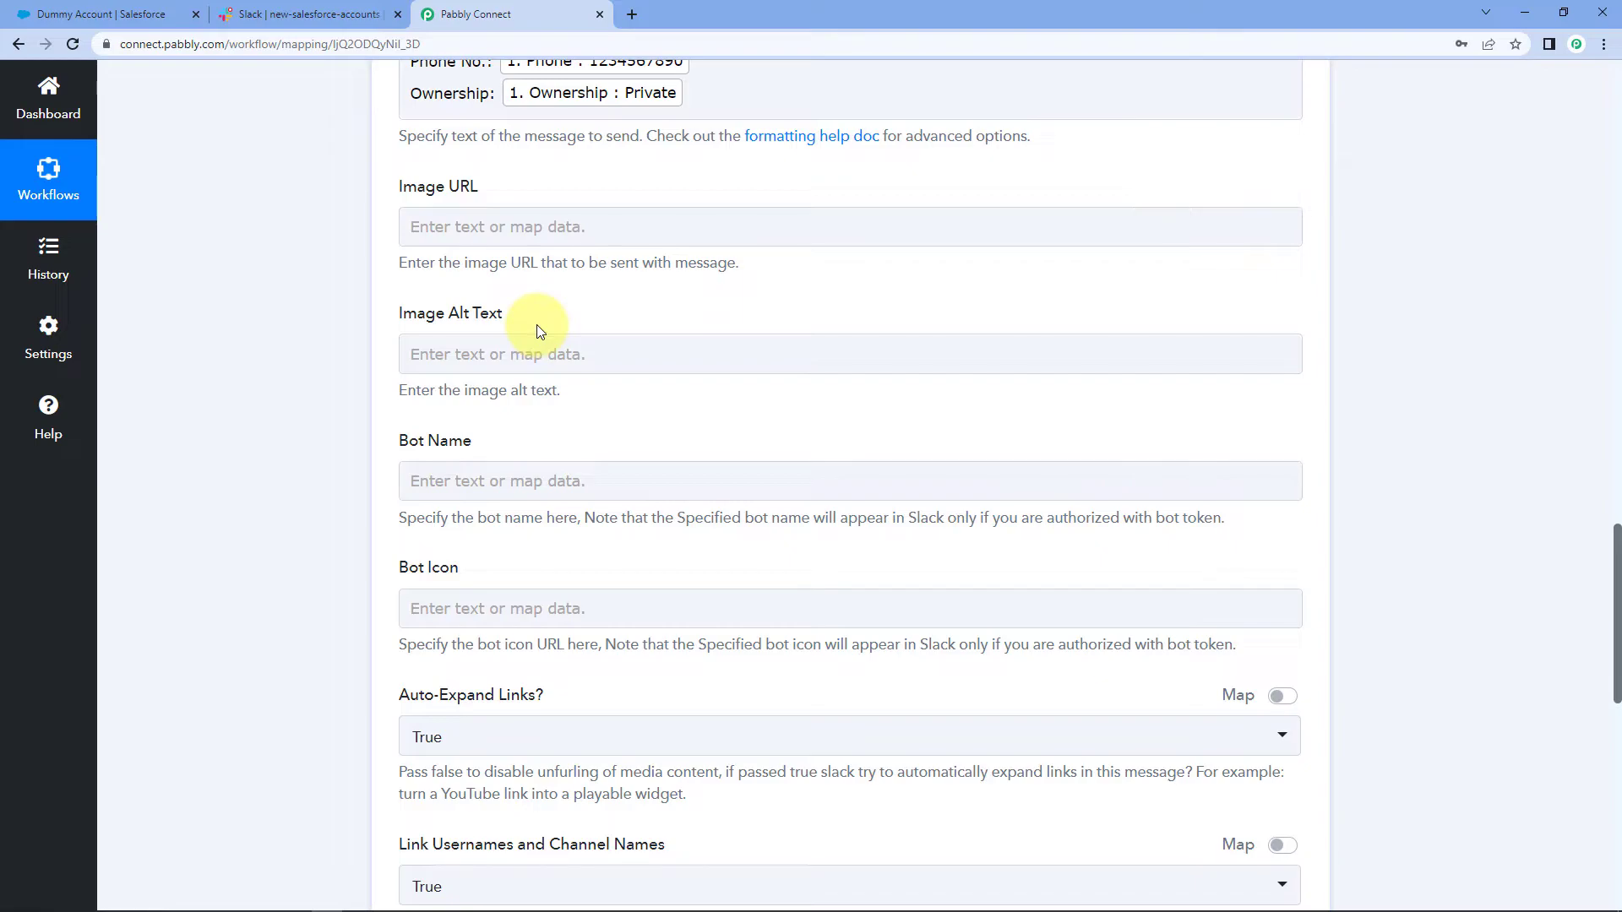
scroll(535, 333, "down", 3)
left_click(533, 222)
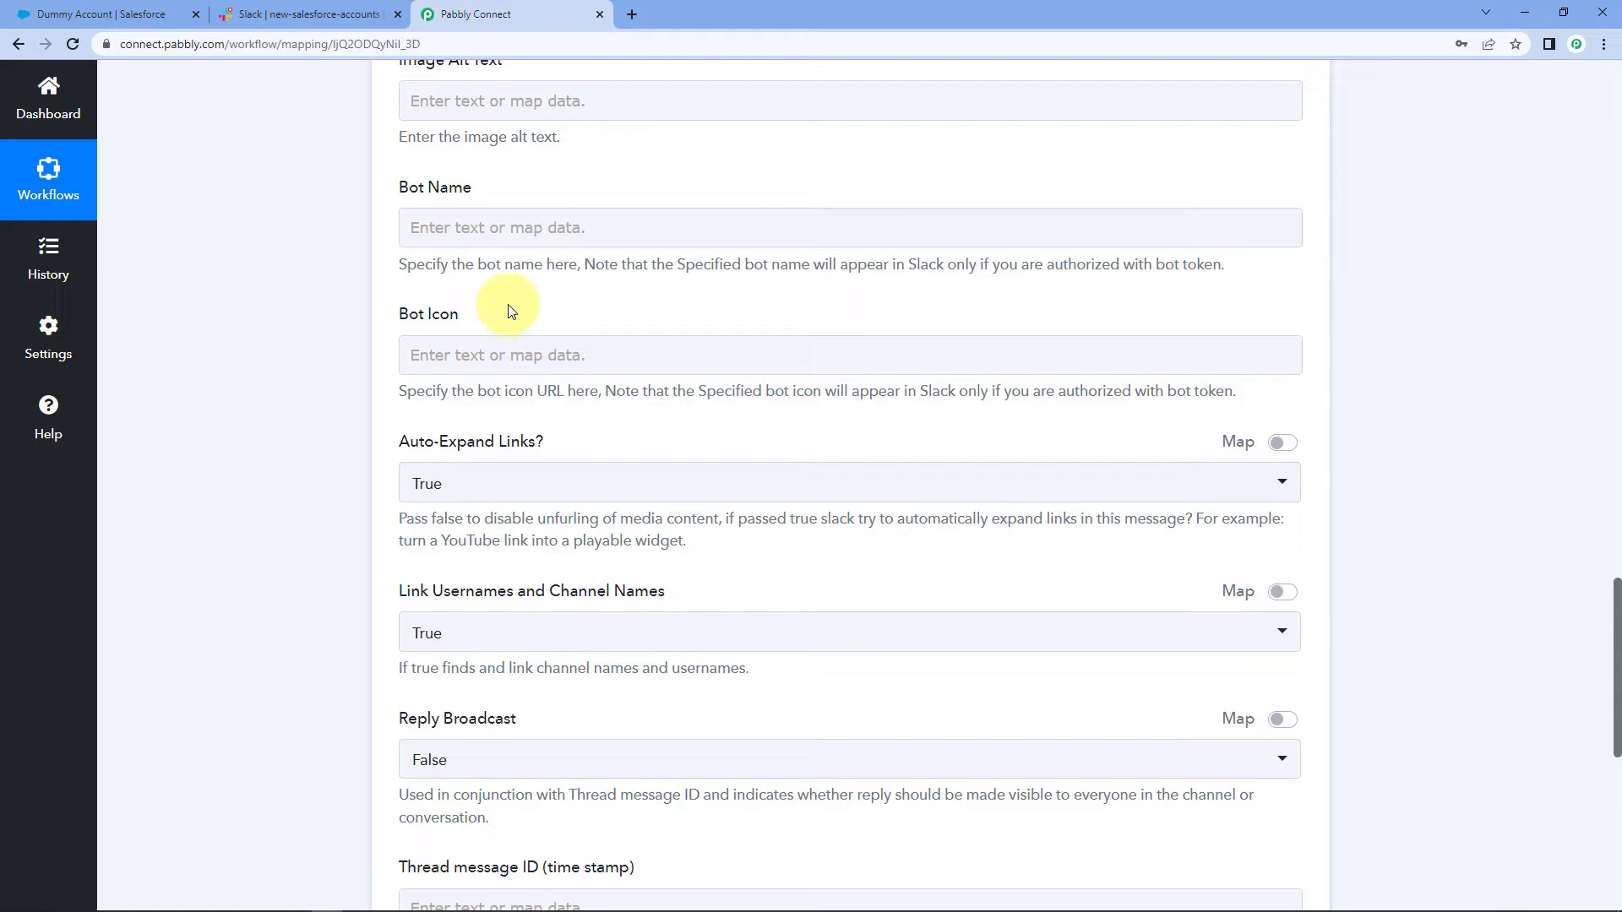
left_click(524, 226)
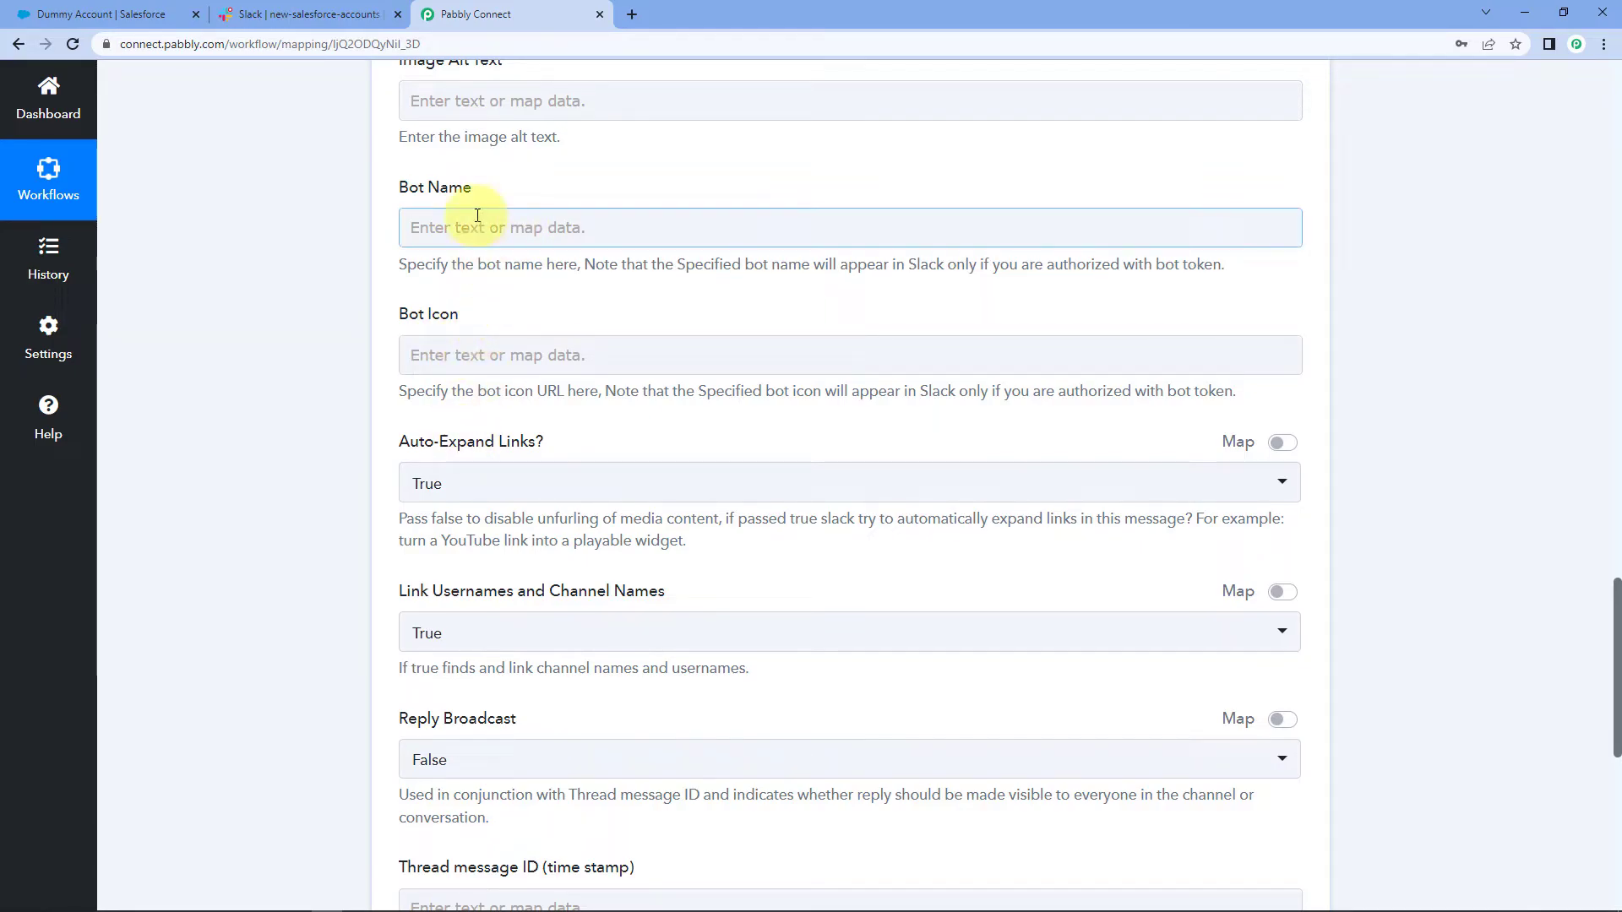
scroll(485, 422, "down", 1)
scroll(342, 650, "down", 2)
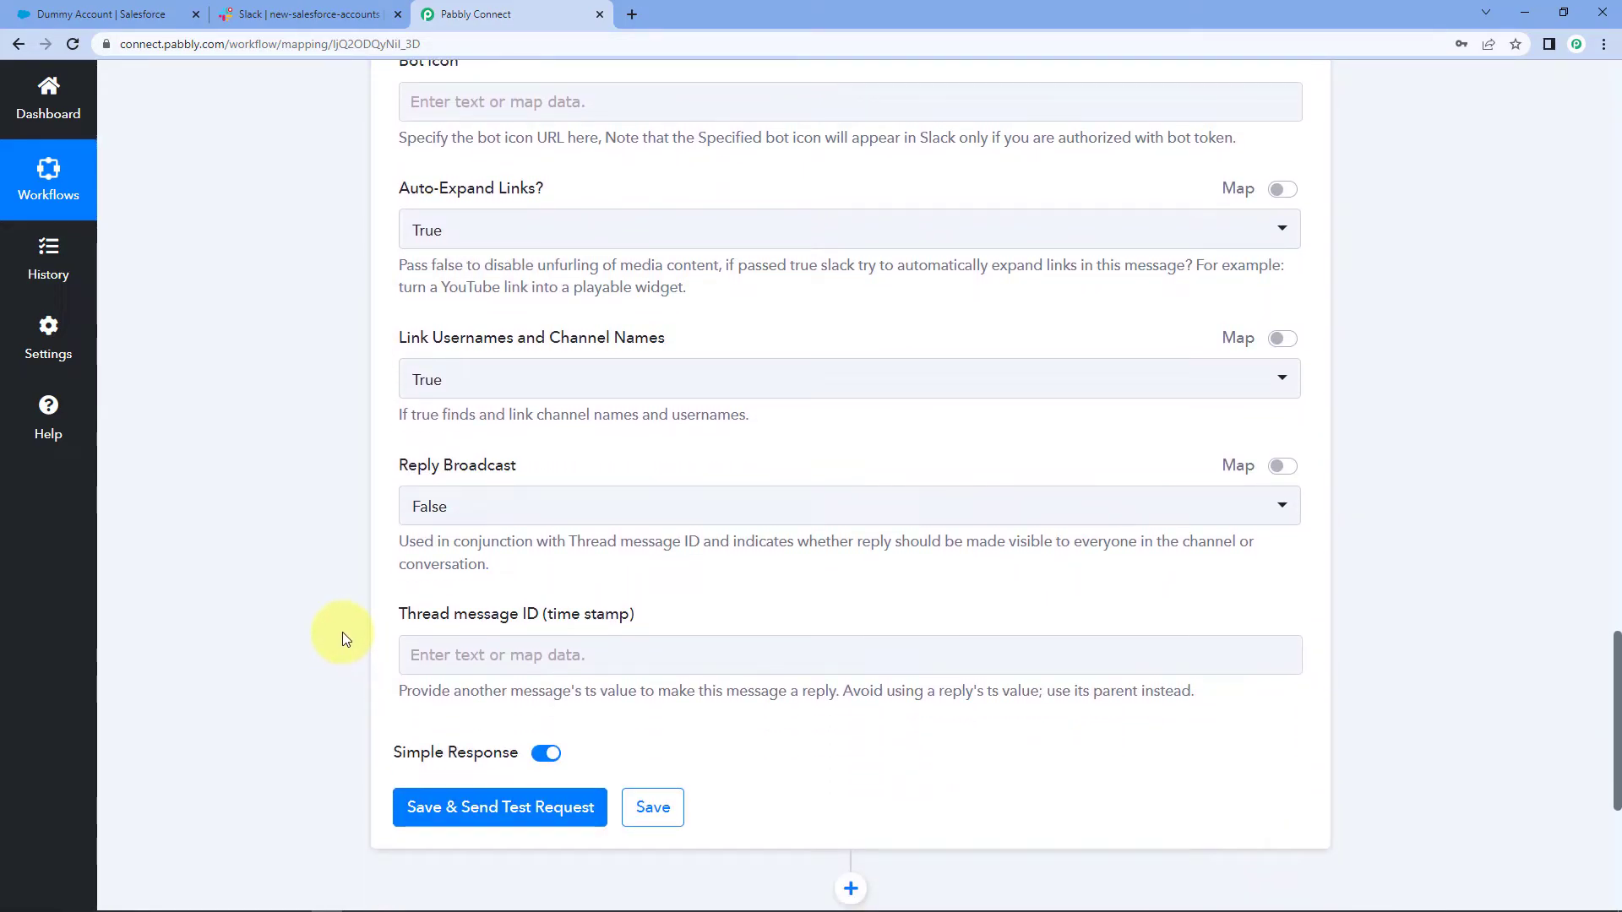
Step: Save the Slack action with a test request and review the response received
scroll(334, 568, "down", 3)
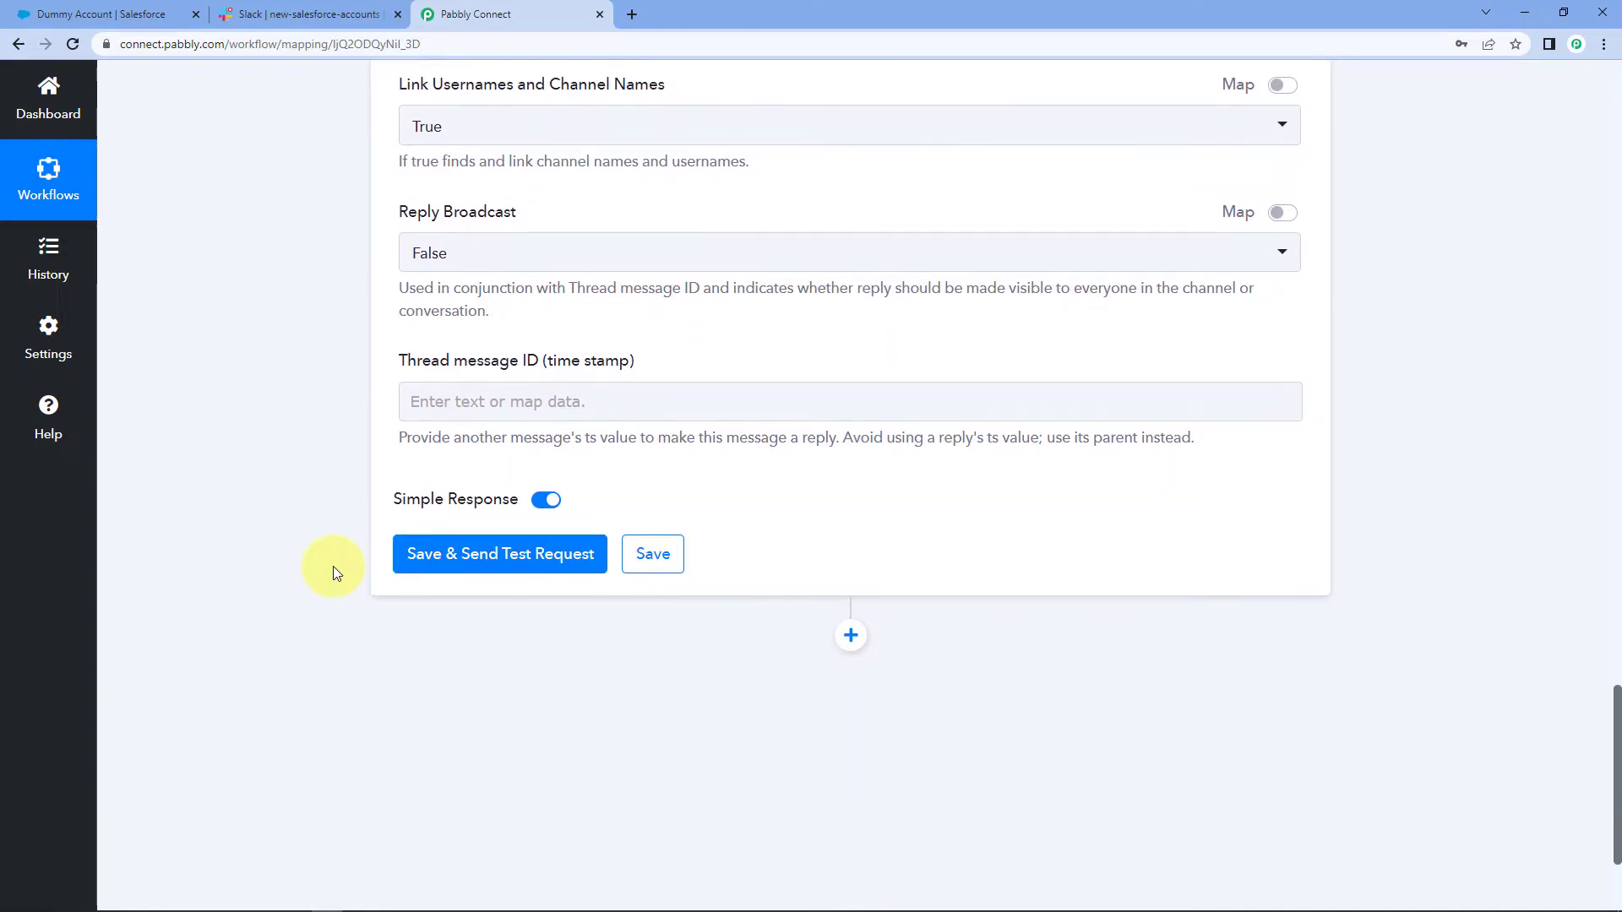
left_click(493, 560)
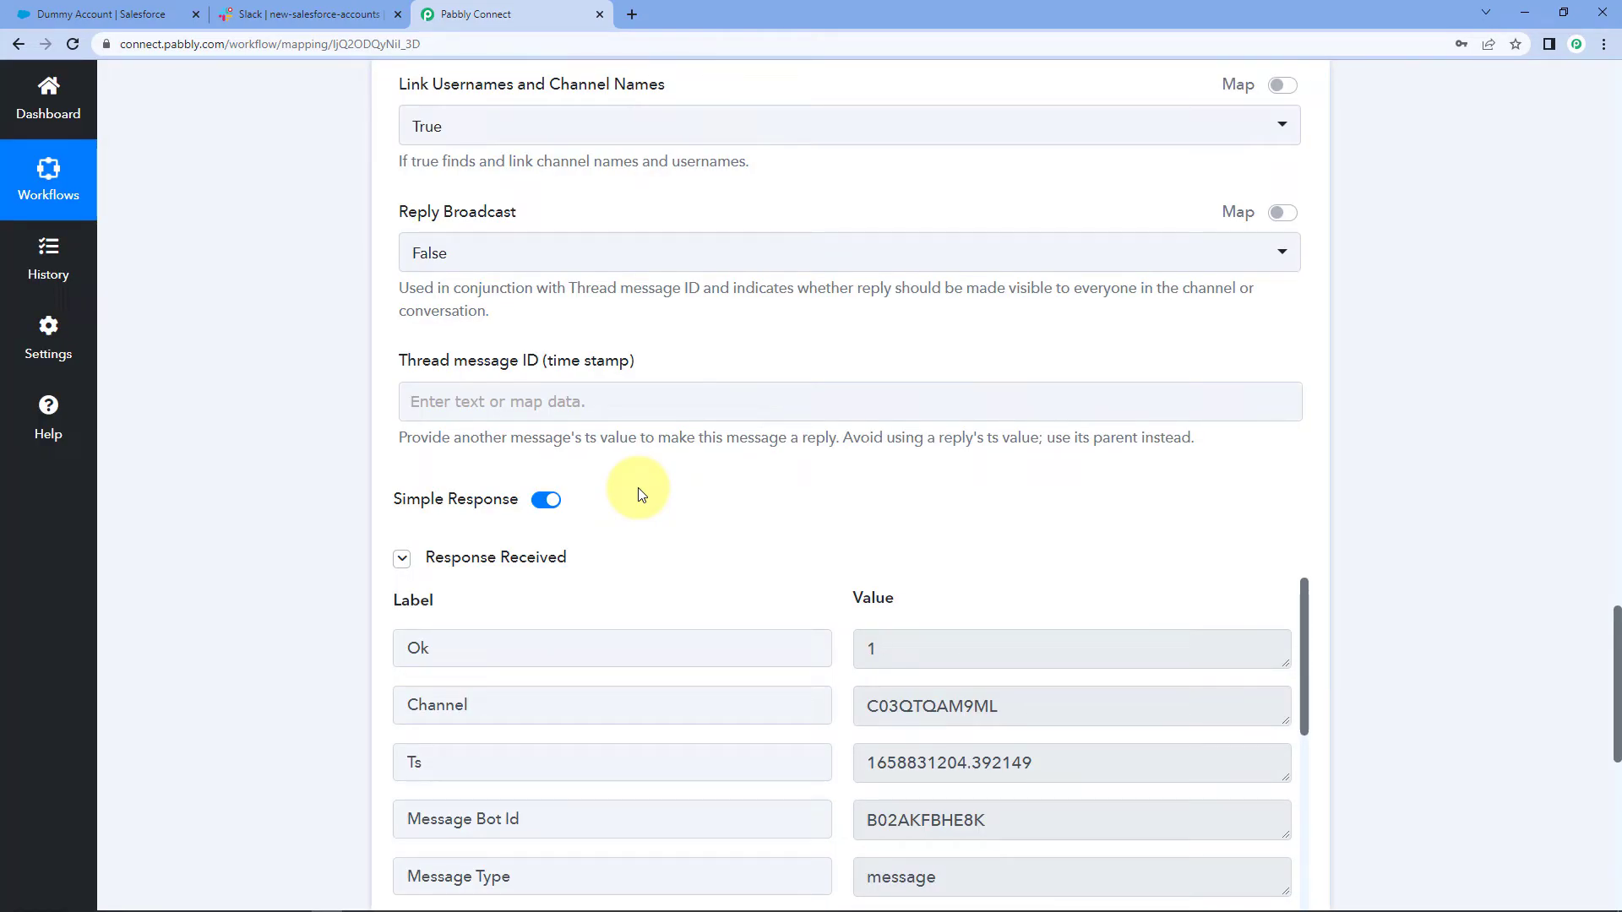
scroll(639, 495, "down", 4)
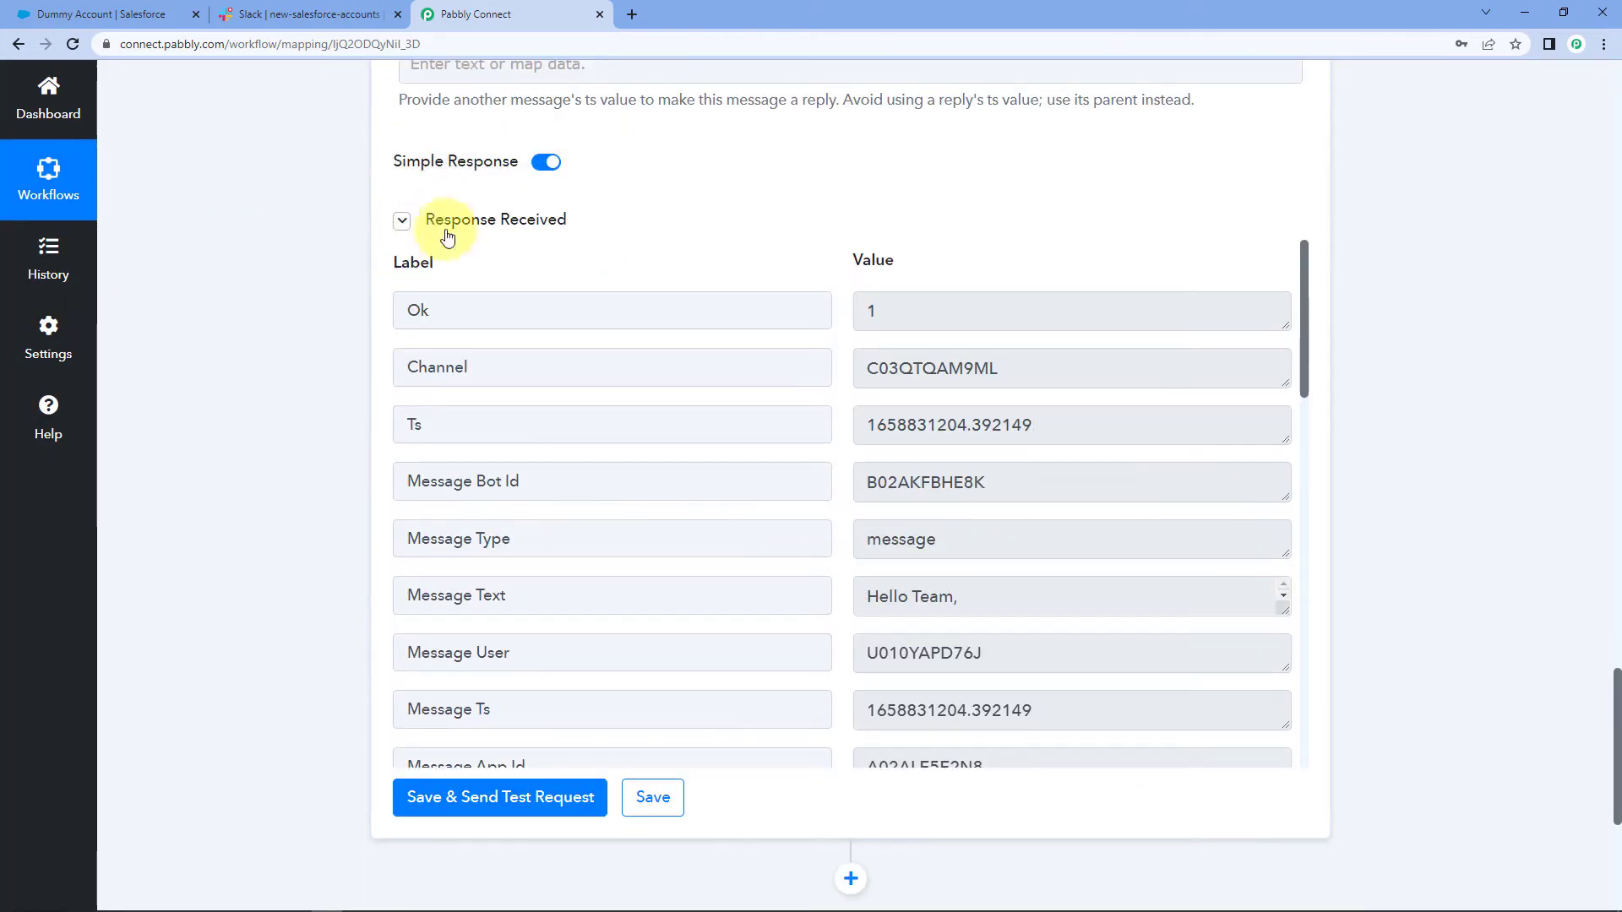
mouse_move(874, 263)
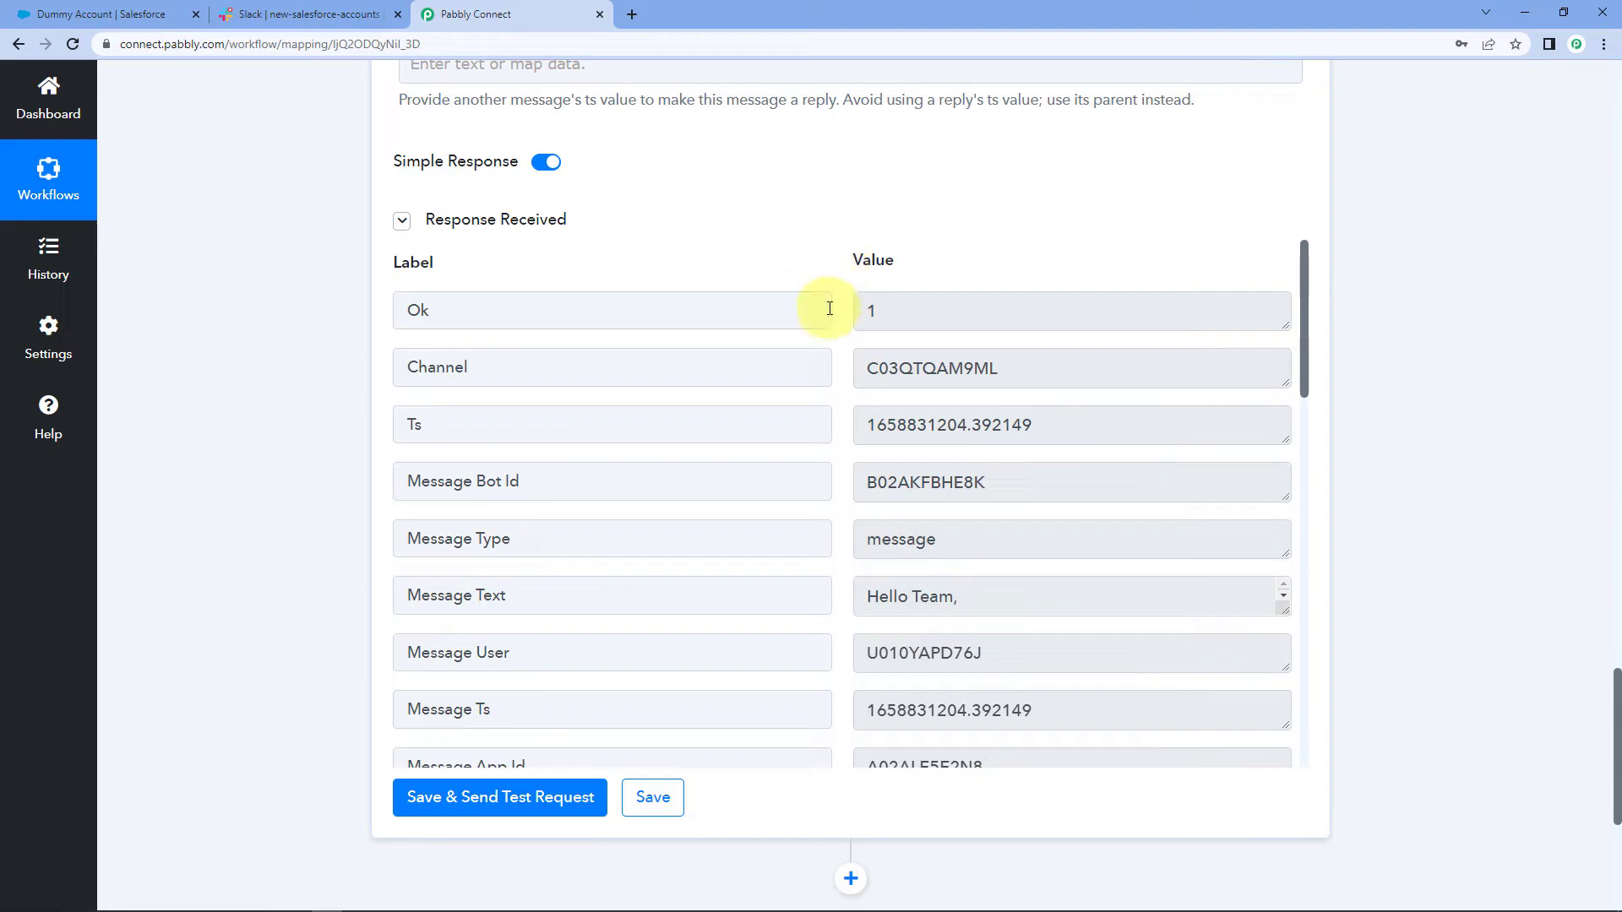
Step: Compare the mapped message and channel with the test post in Slack's new-salesforce-accounts channel, checking each account detail
scroll(760, 253, "up", 10)
scroll(647, 253, "up", 8)
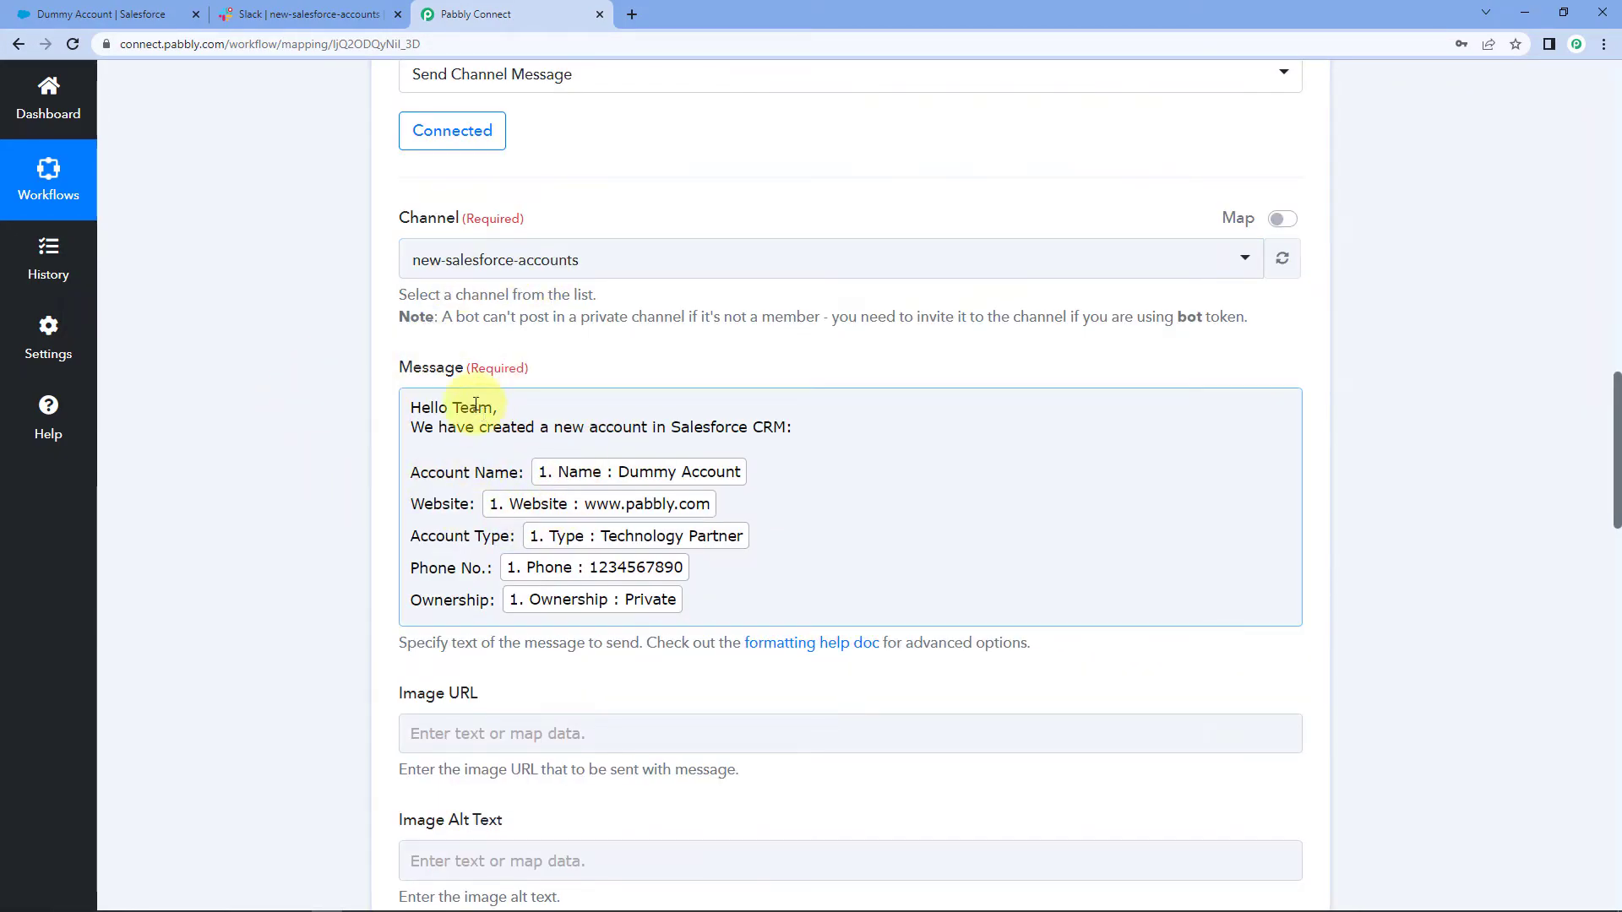
scroll(362, 428, "up", 1)
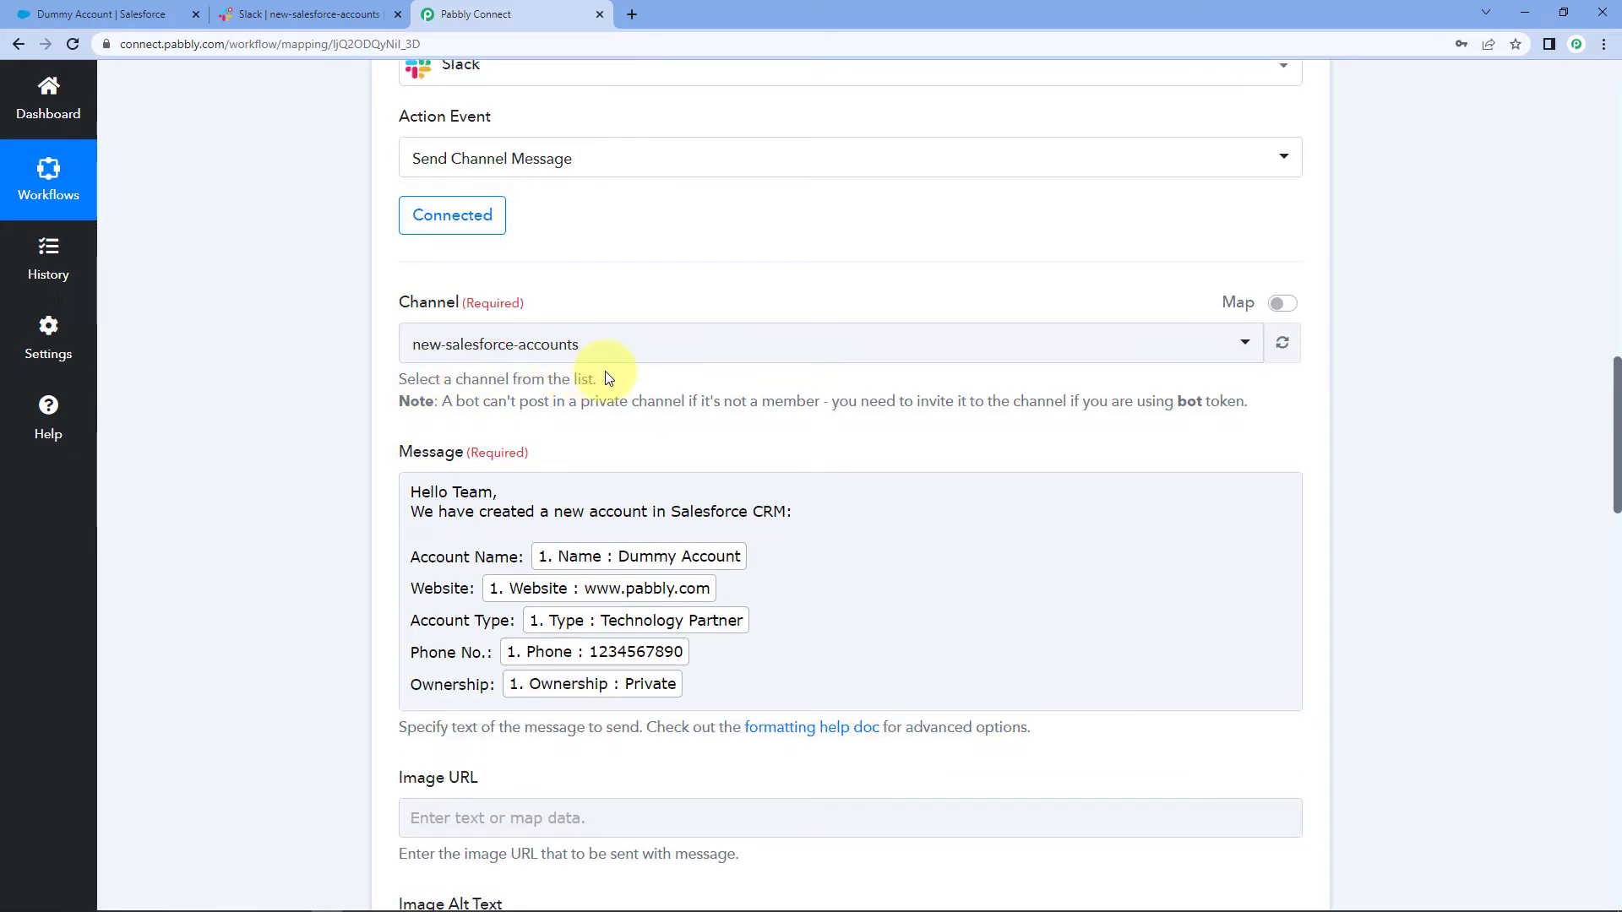
left_click(294, 10)
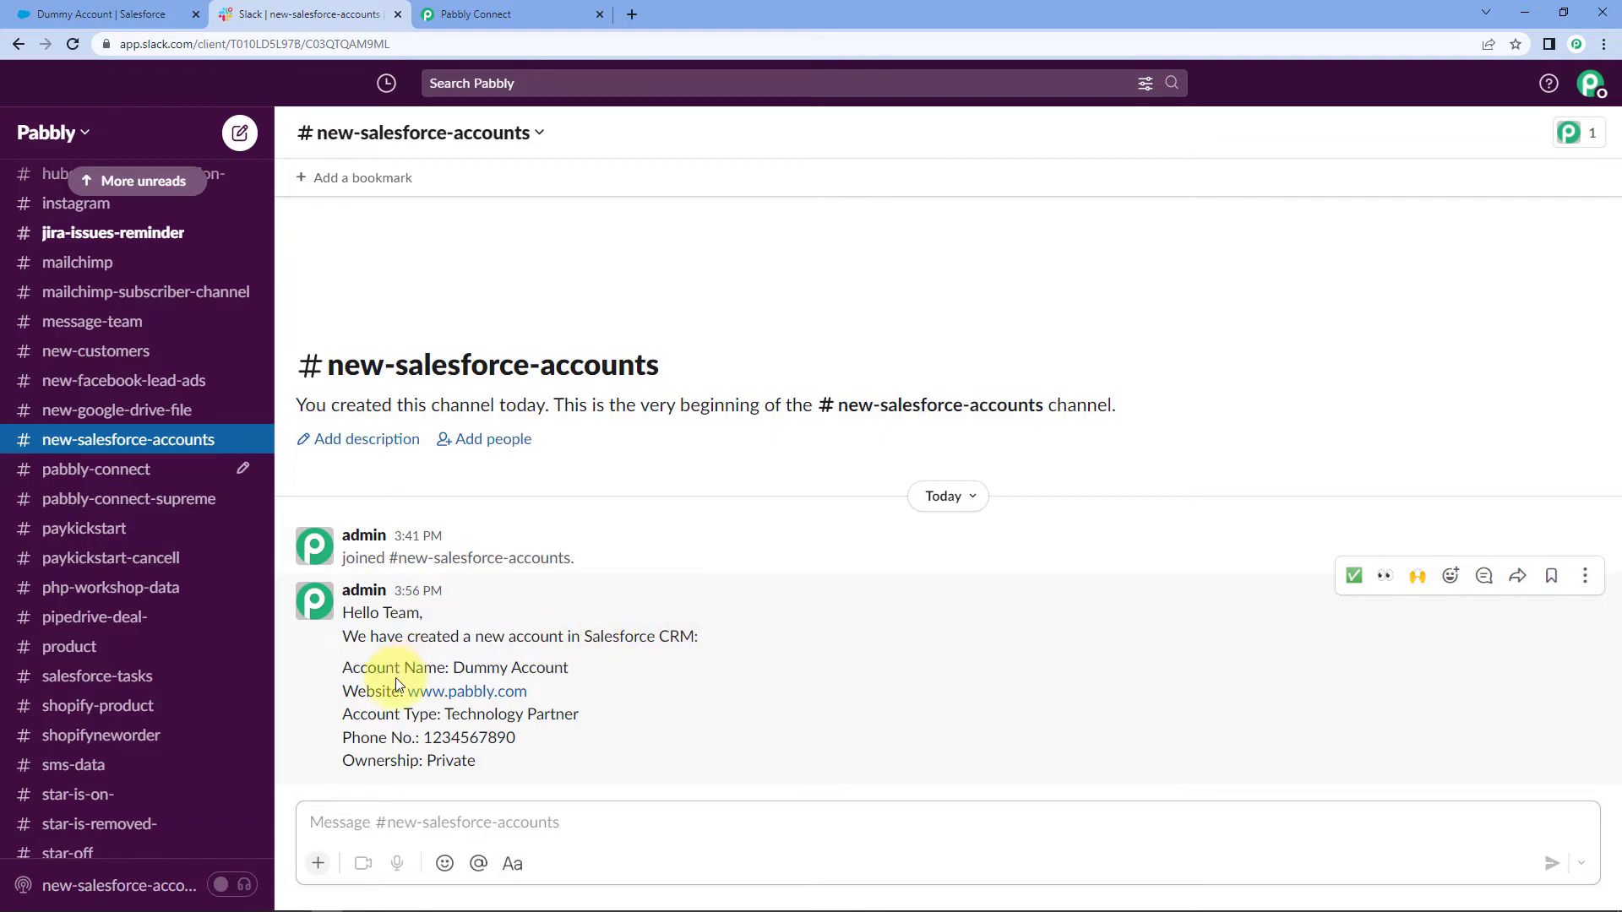
left_click_drag(580, 664, 453, 668)
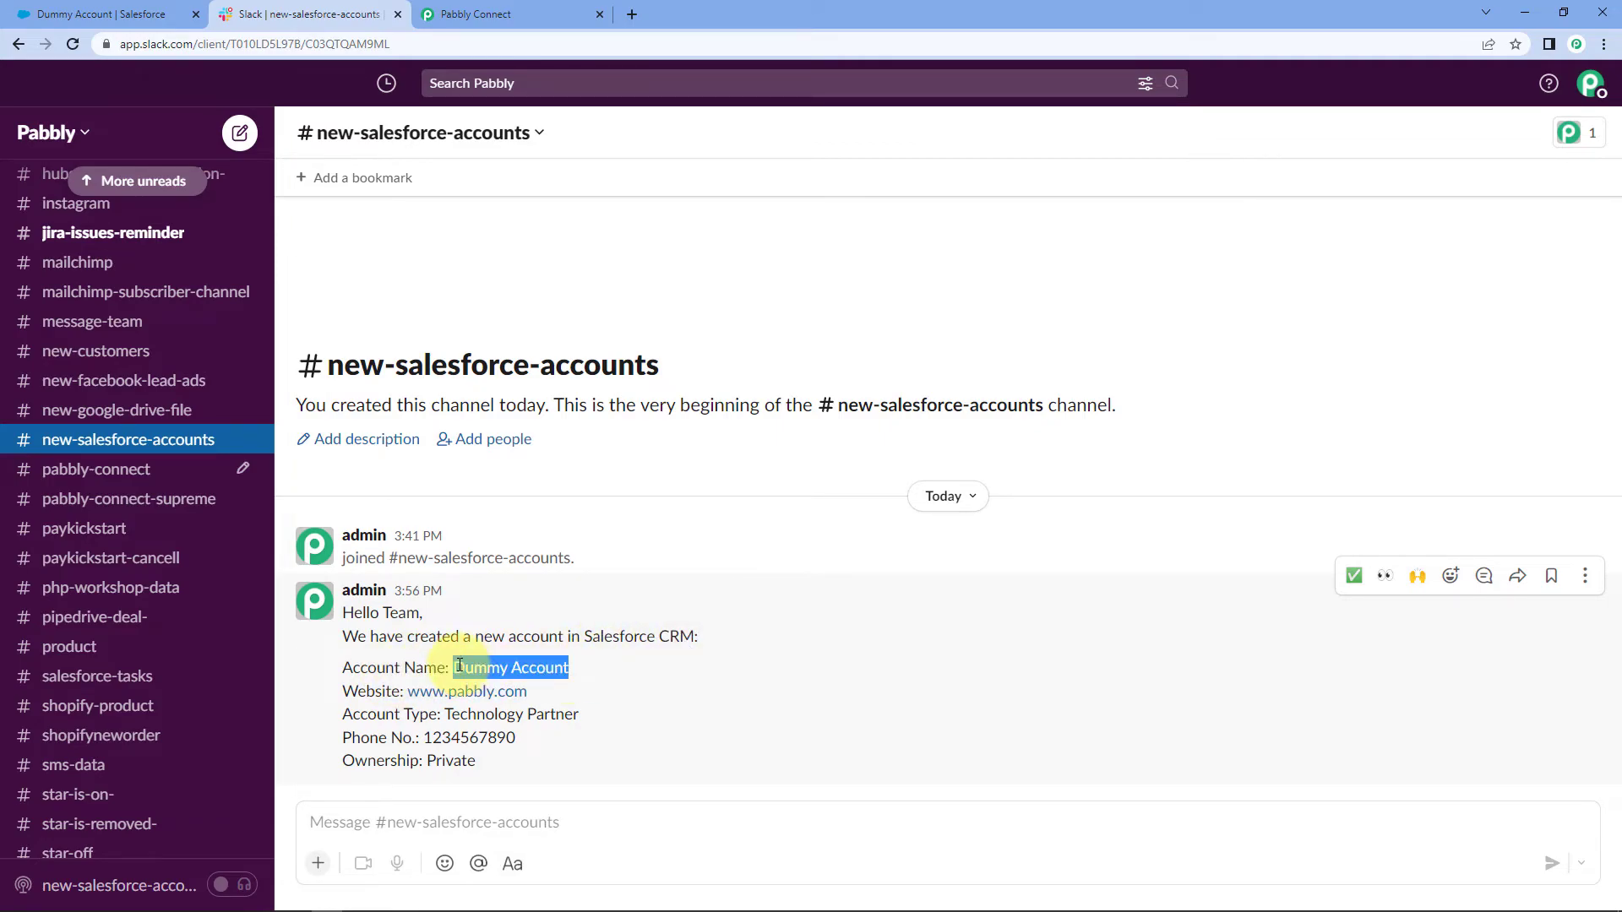
left_click(124, 16)
left_click(347, 14)
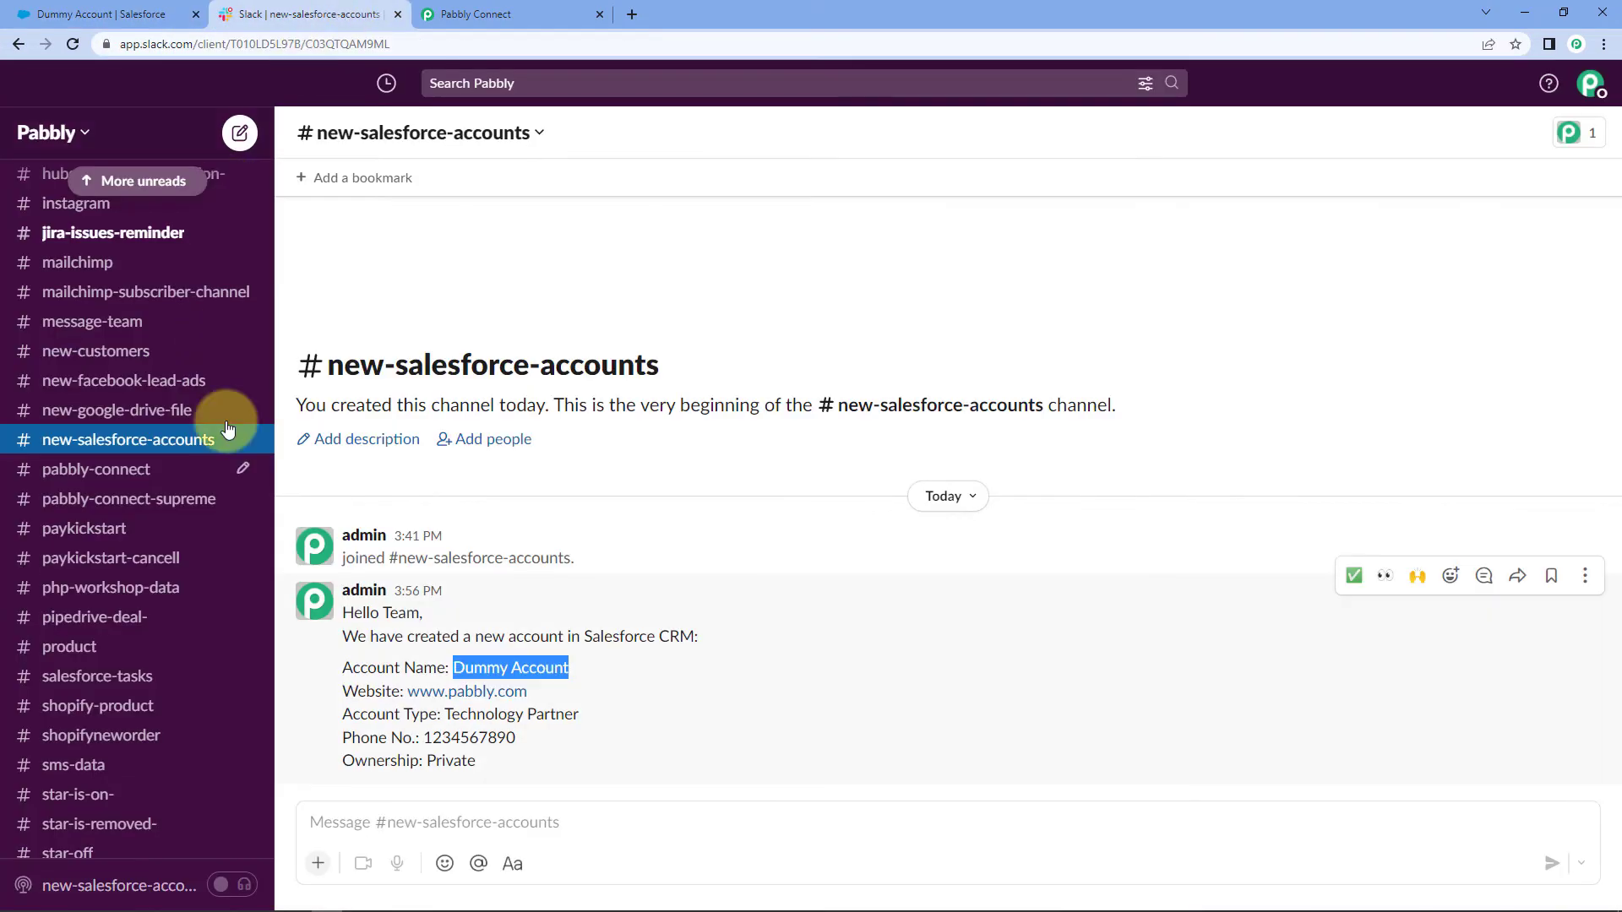
left_click_drag(546, 696, 412, 713)
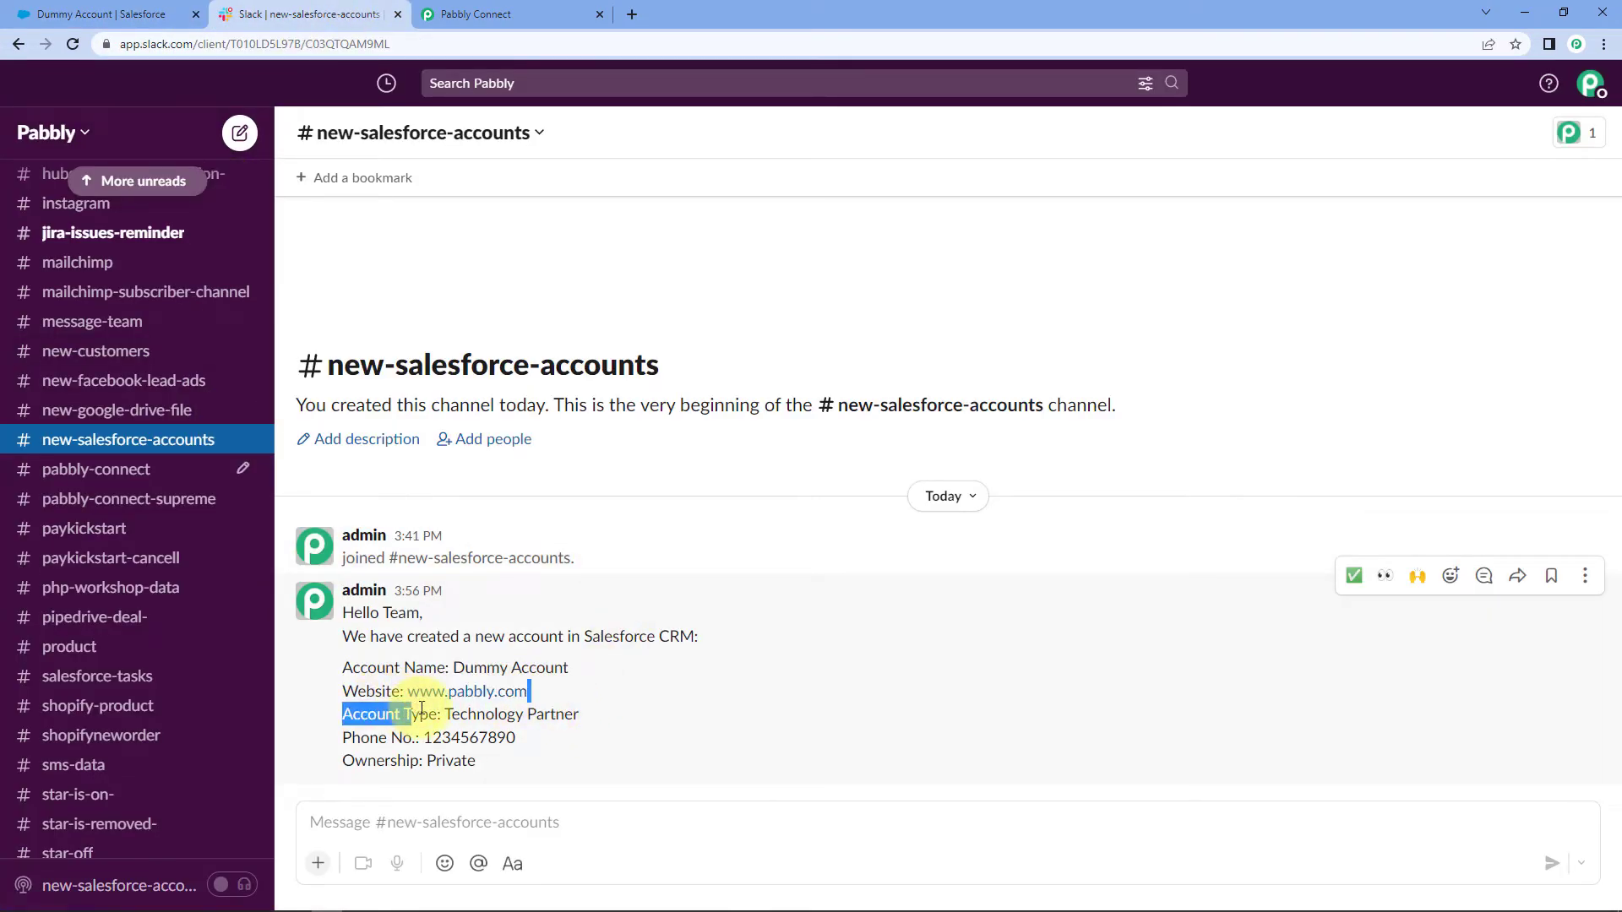
left_click_drag(585, 714, 426, 761)
left_click(615, 701)
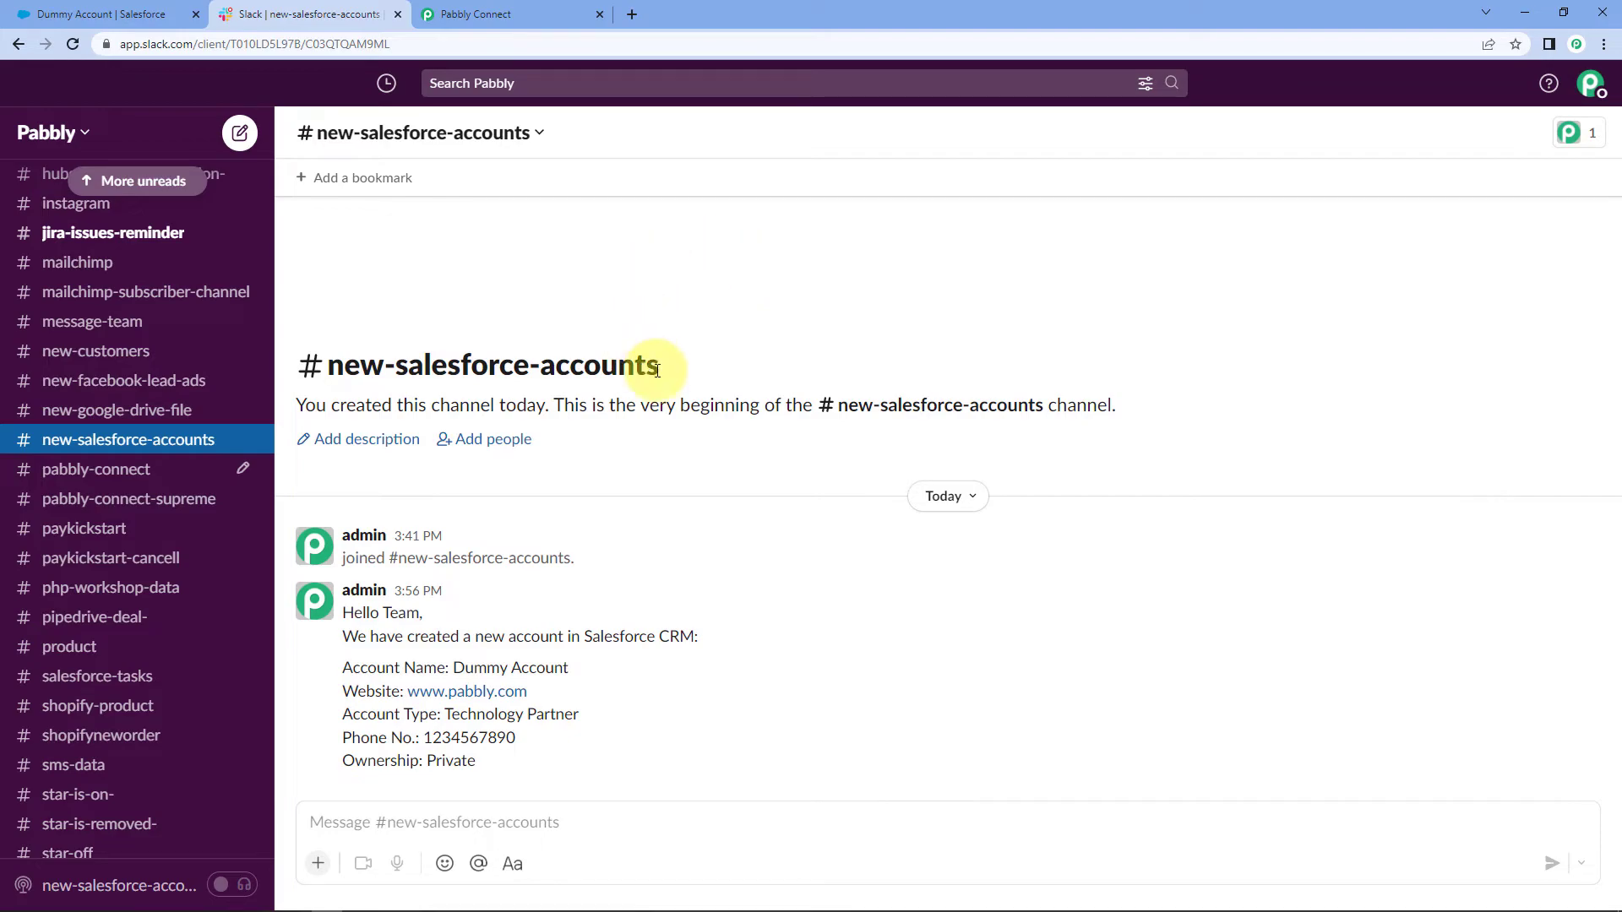
Step: Return to the Pabbly Connect workflow and collapse both the Slack action and the Salesforce trigger
left_click(521, 8)
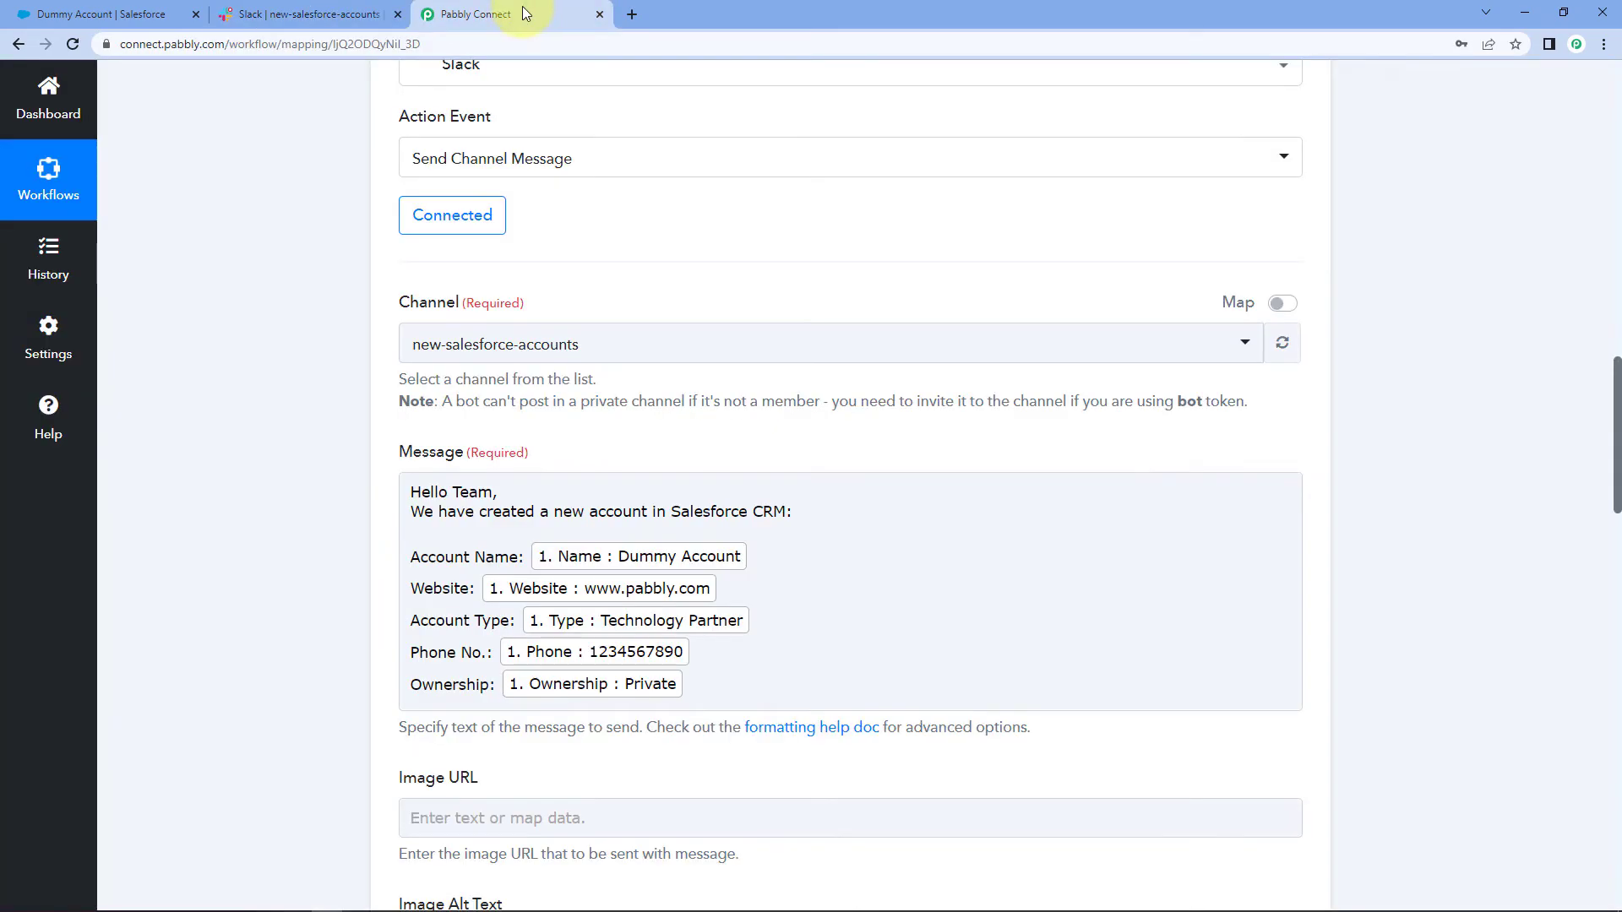
scroll(1406, 469, "up", 7)
left_click(1301, 532)
scroll(1375, 470, "up", 10)
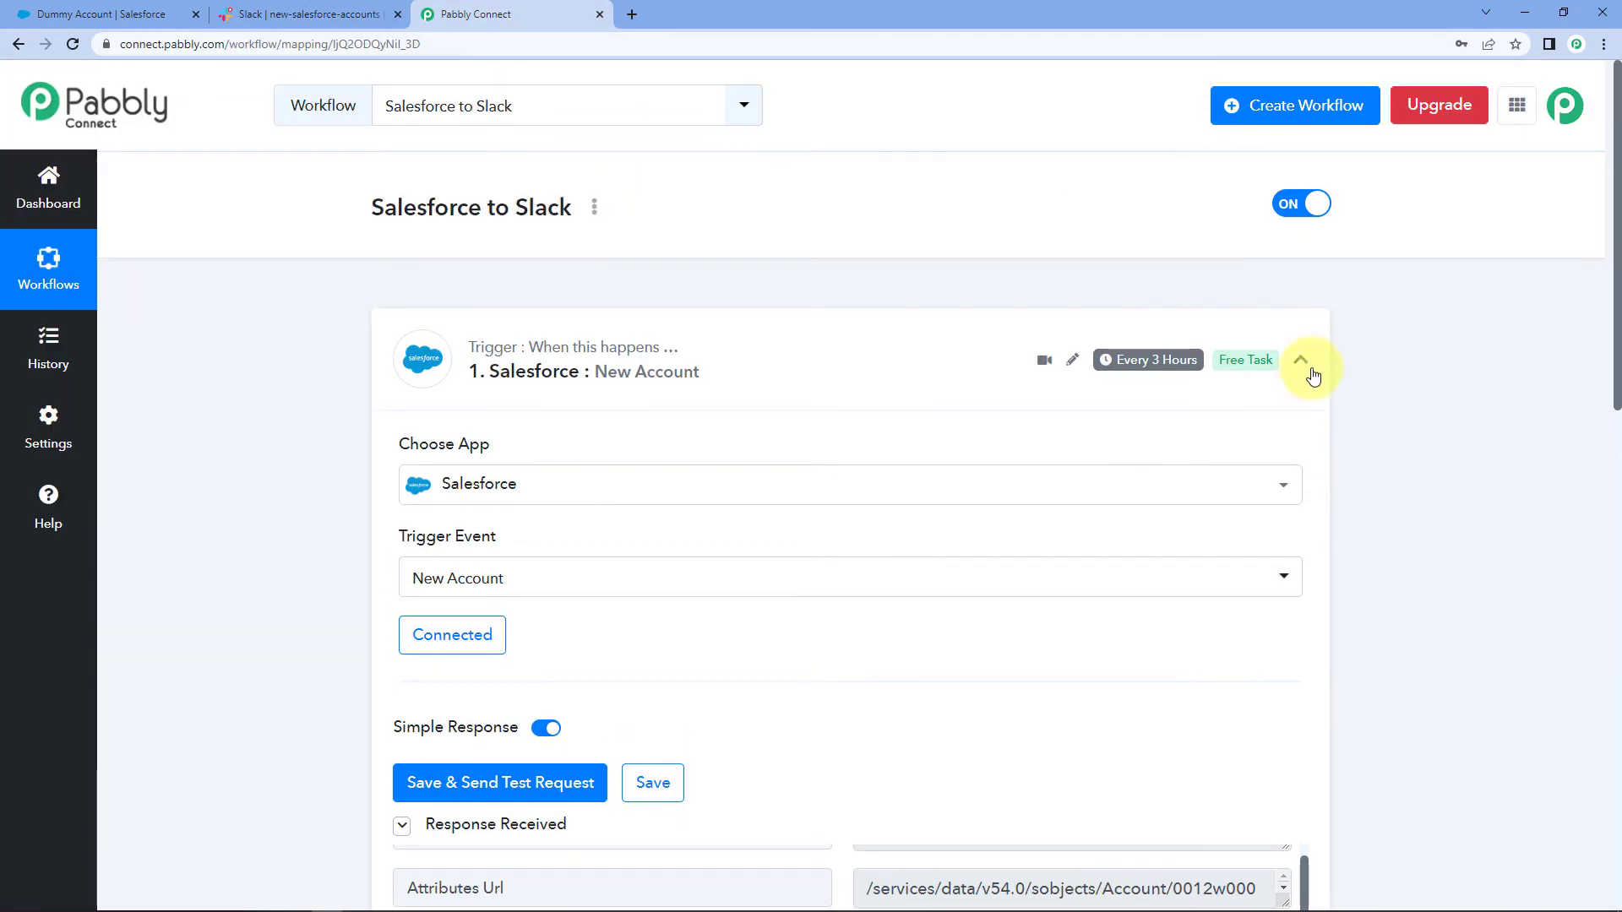
left_click(1312, 376)
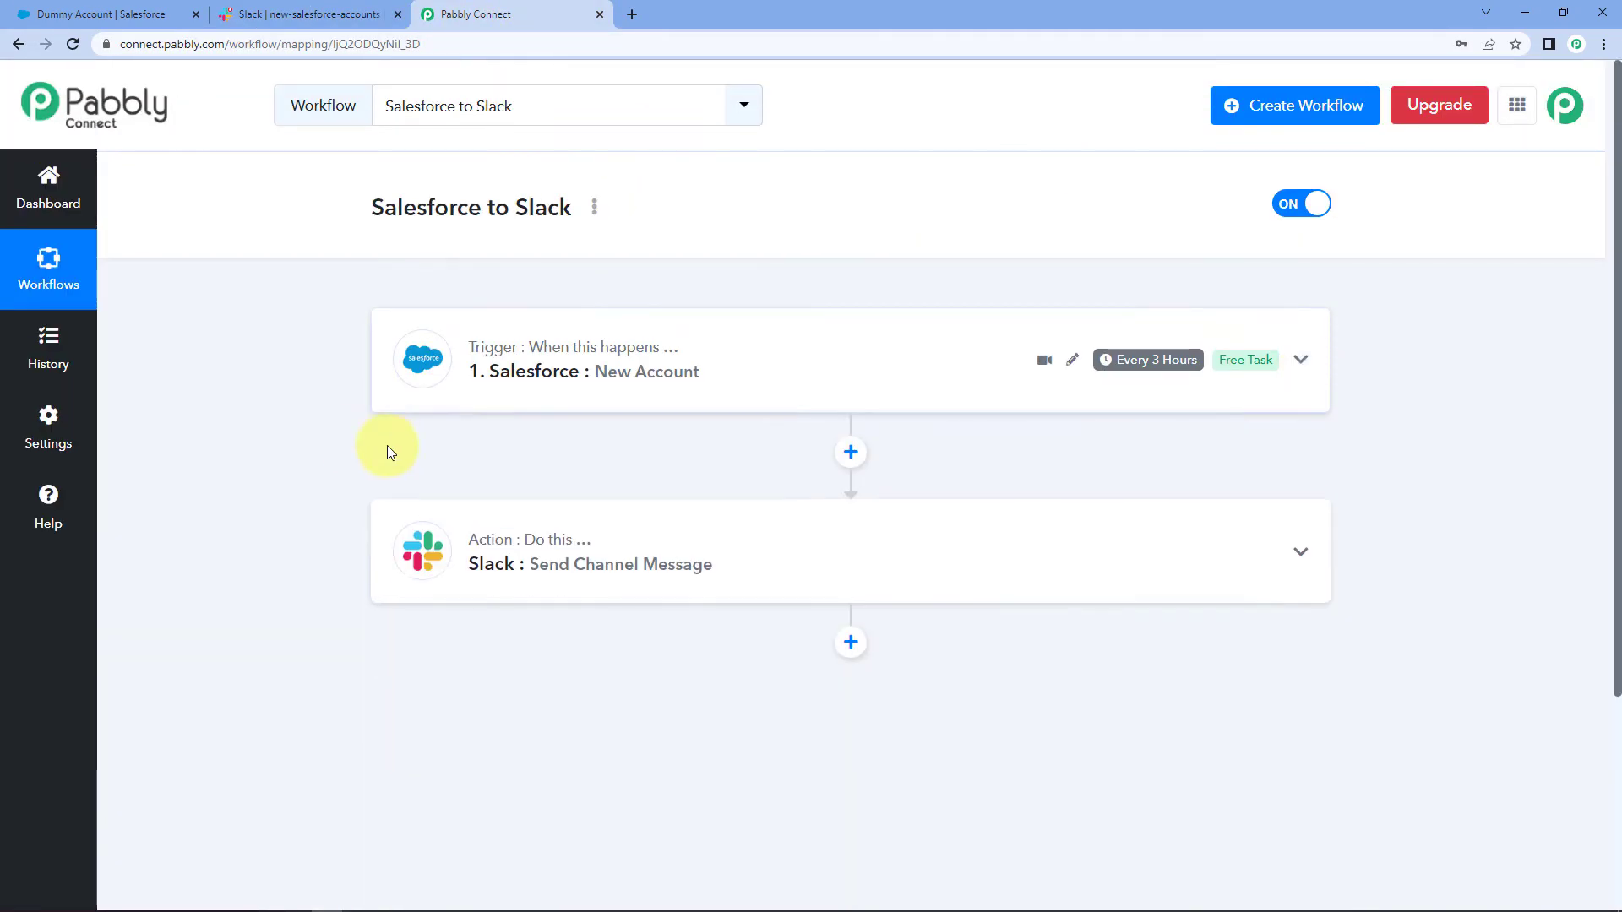
scroll(349, 439, "down", 1)
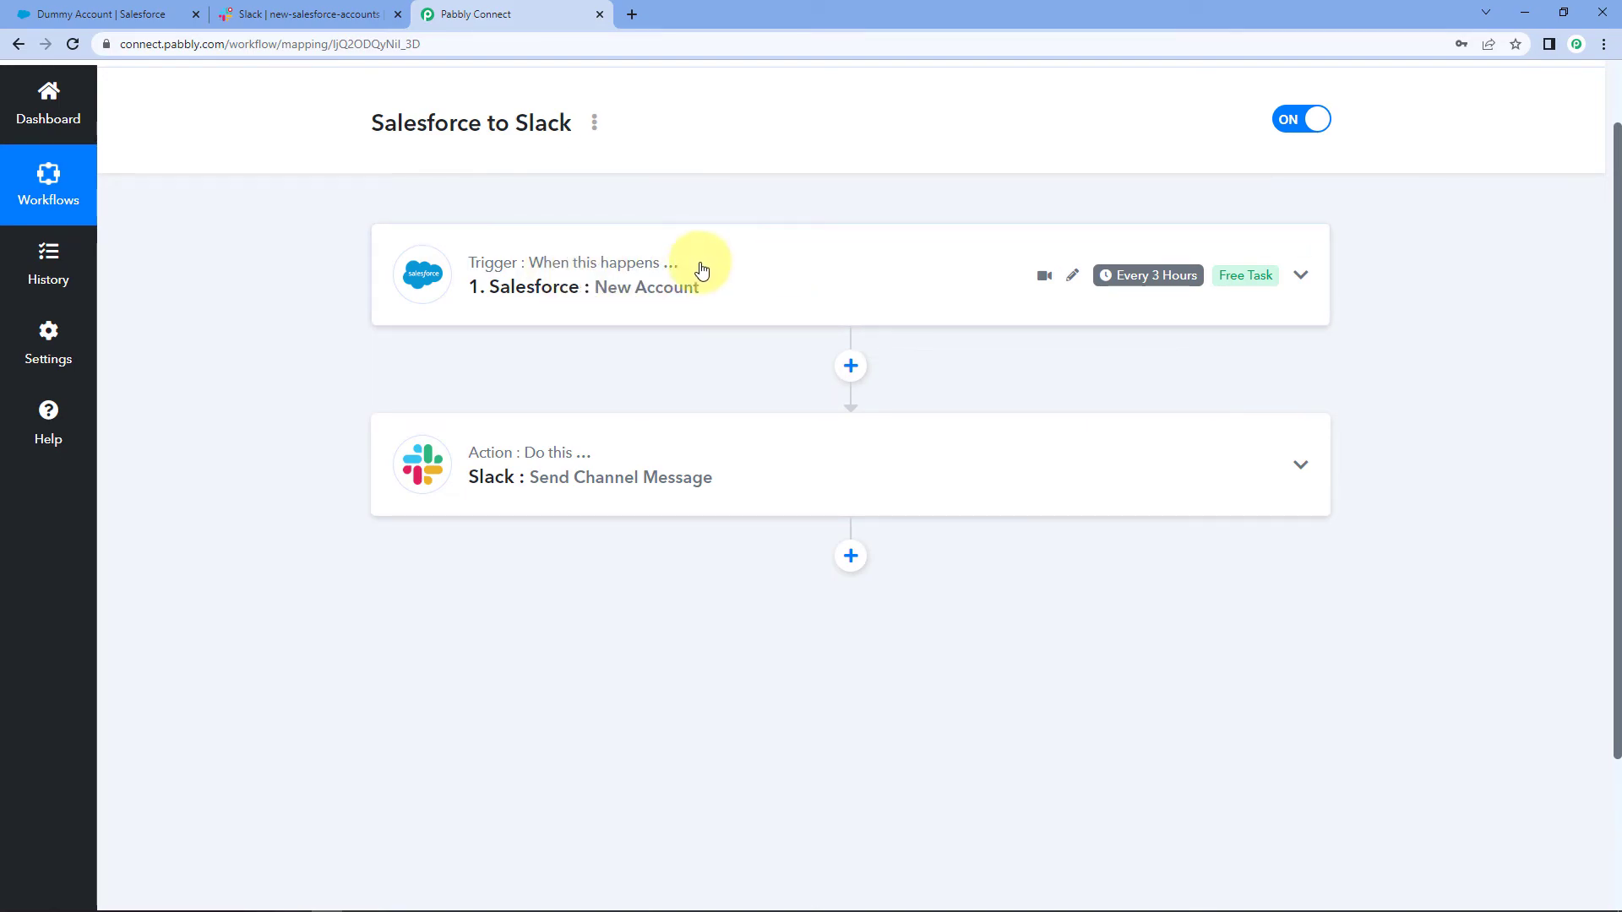
mouse_move(1162, 274)
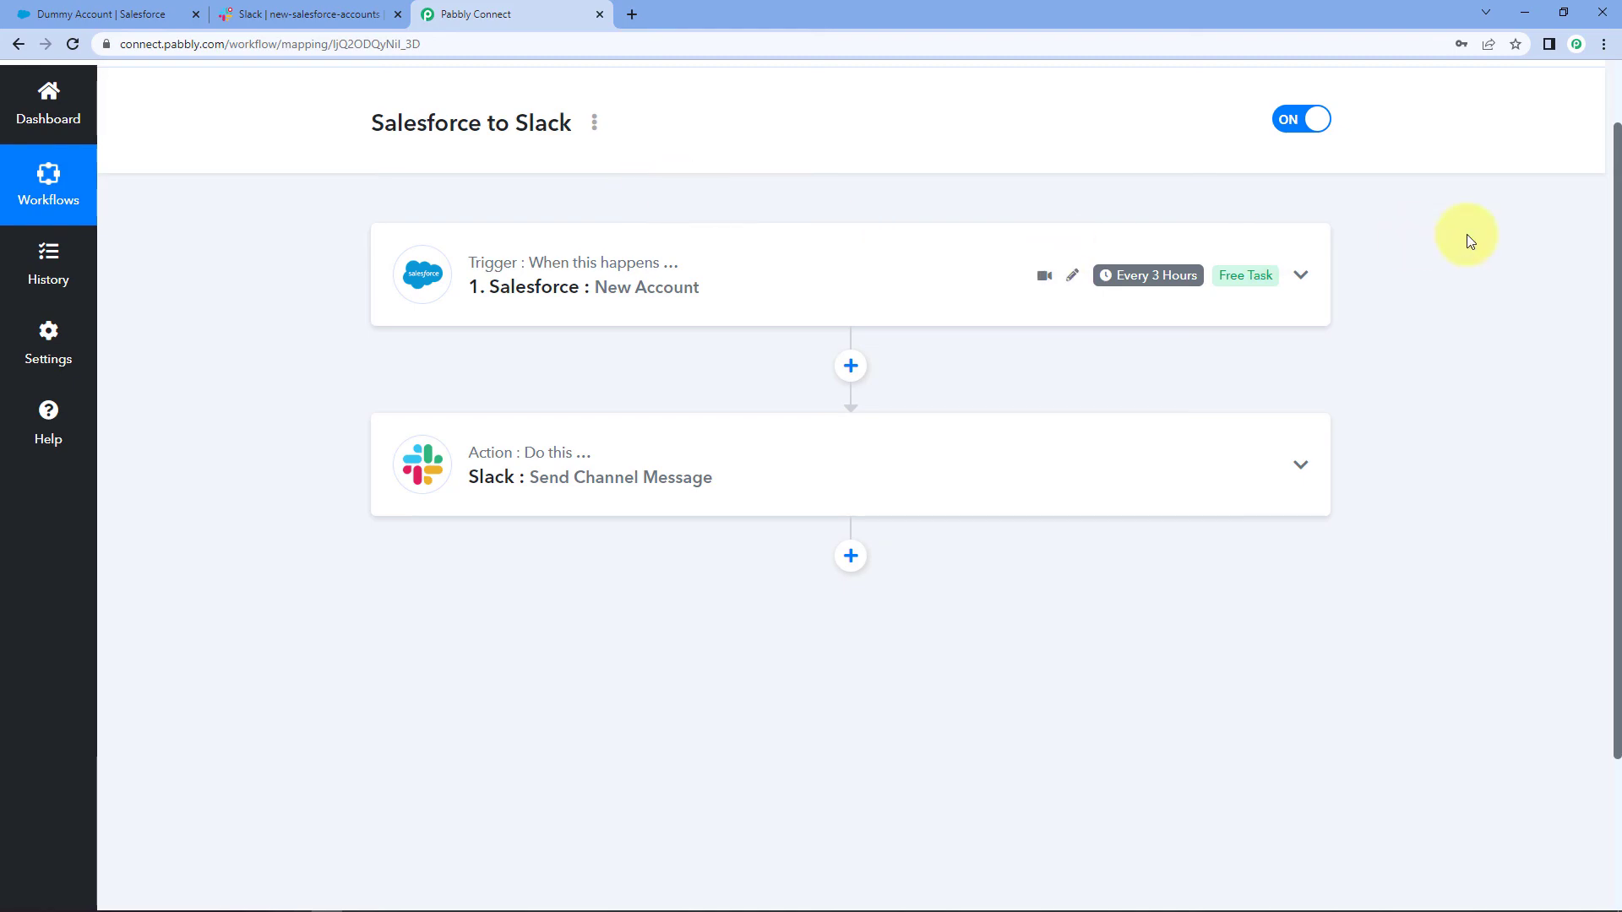
scroll(801, 248, "up", 1)
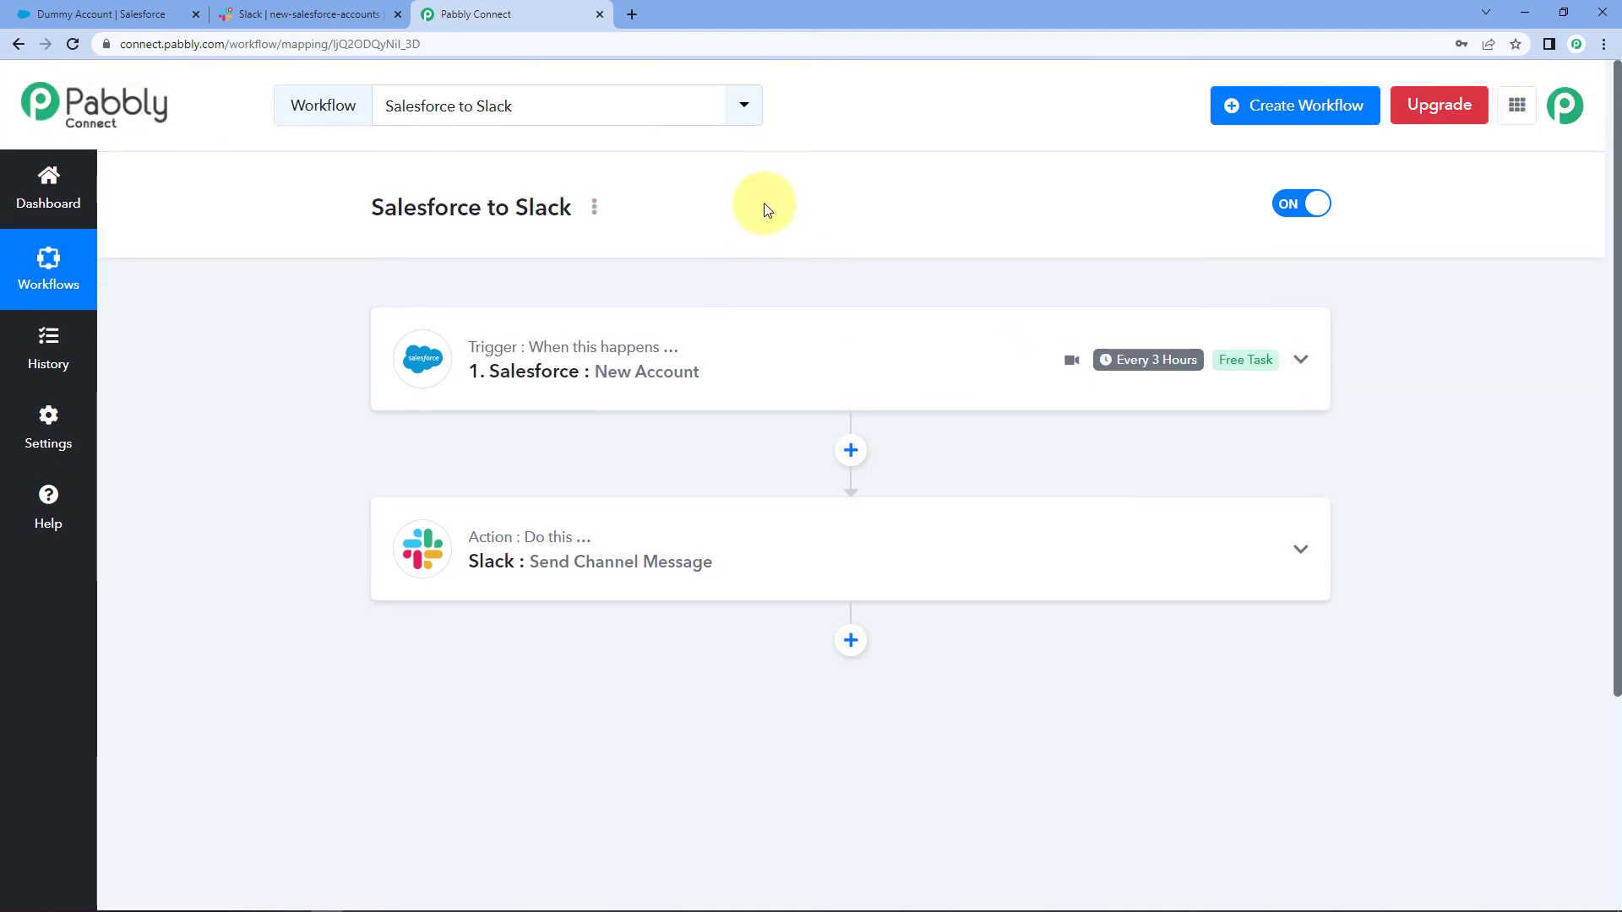